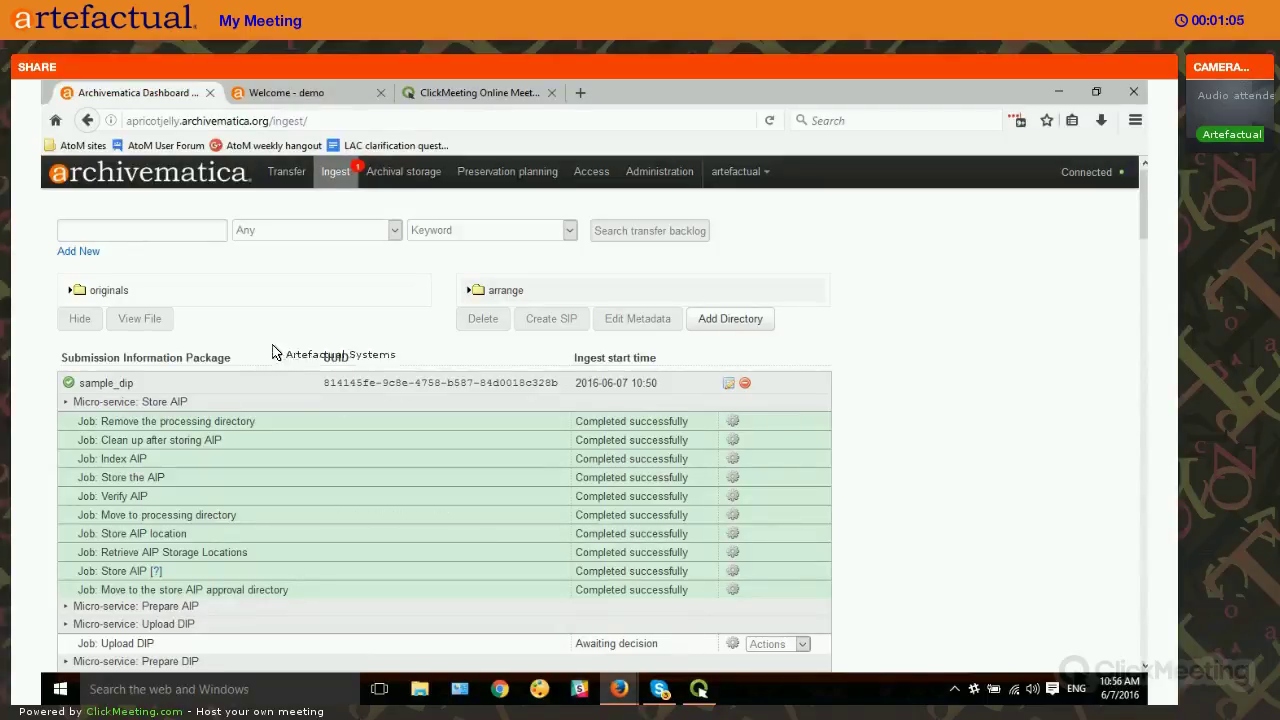
Step: Collapse the Store AIP jobs of sample_dip, look at the AtoM demo site's home page, and return to Archivematica
{"action": "left_click", "coordinate": [165, 403]}
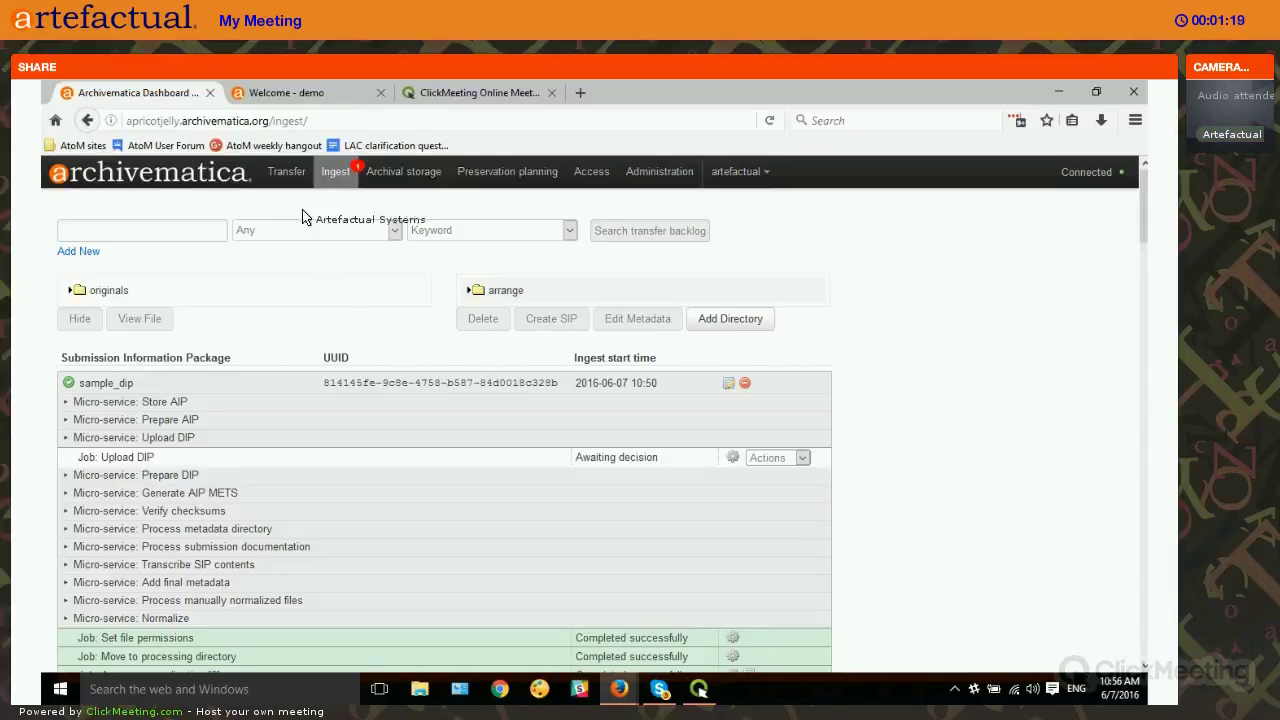
{"action": "left_click", "coordinate": [291, 91]}
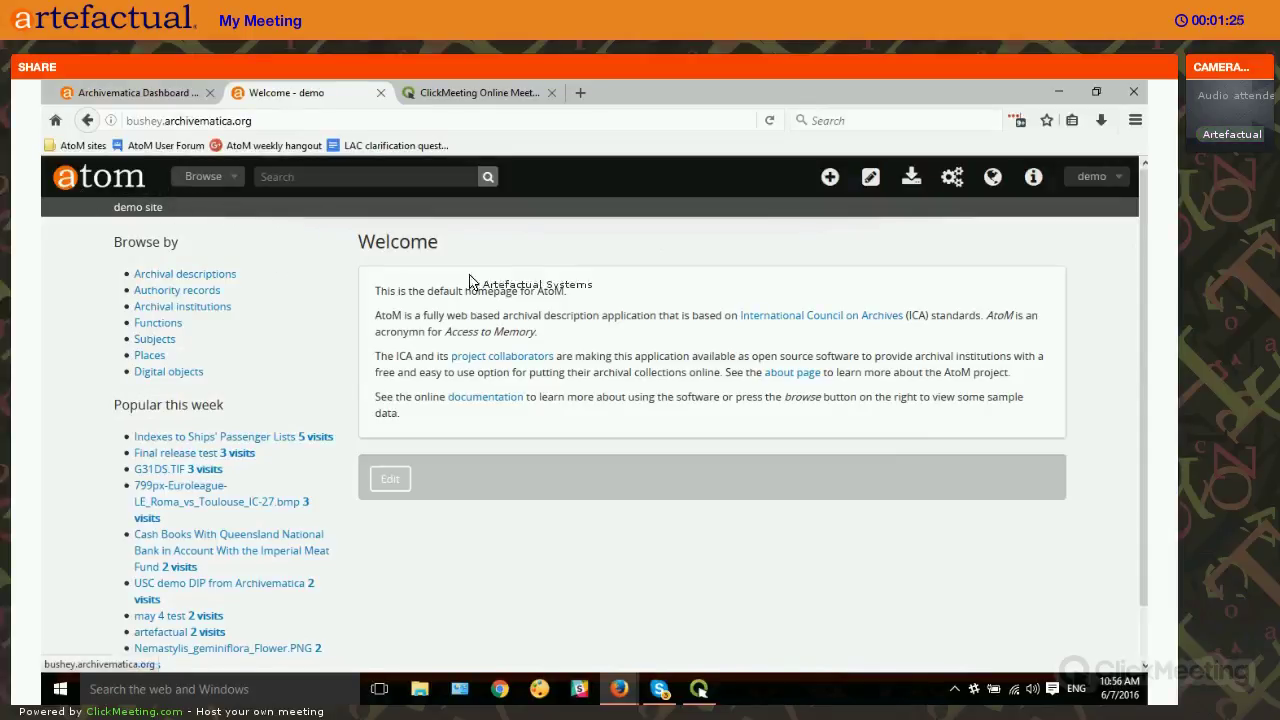
{"action": "left_click", "coordinate": [130, 92]}
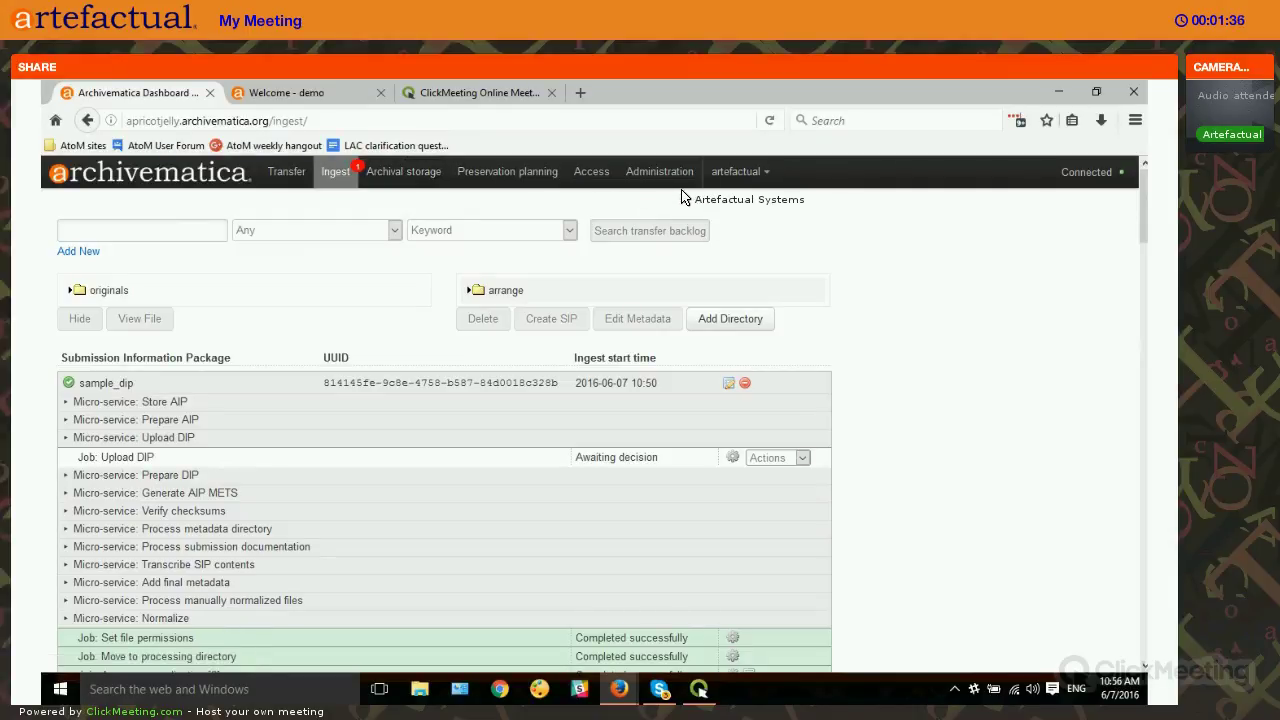
Step: Examine the AtoM DIP upload settings in Archivematica's administration area
{"action": "left_click", "coordinate": [659, 171]}
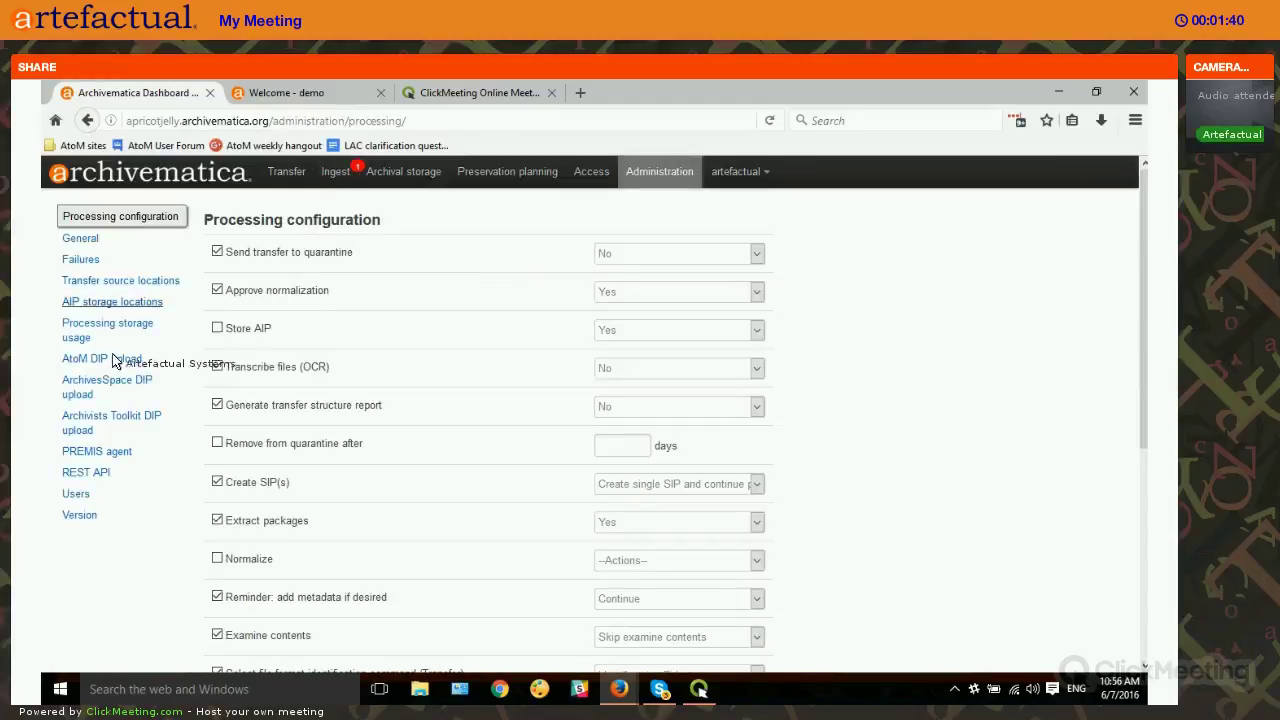
{"action": "left_click", "coordinate": [90, 362]}
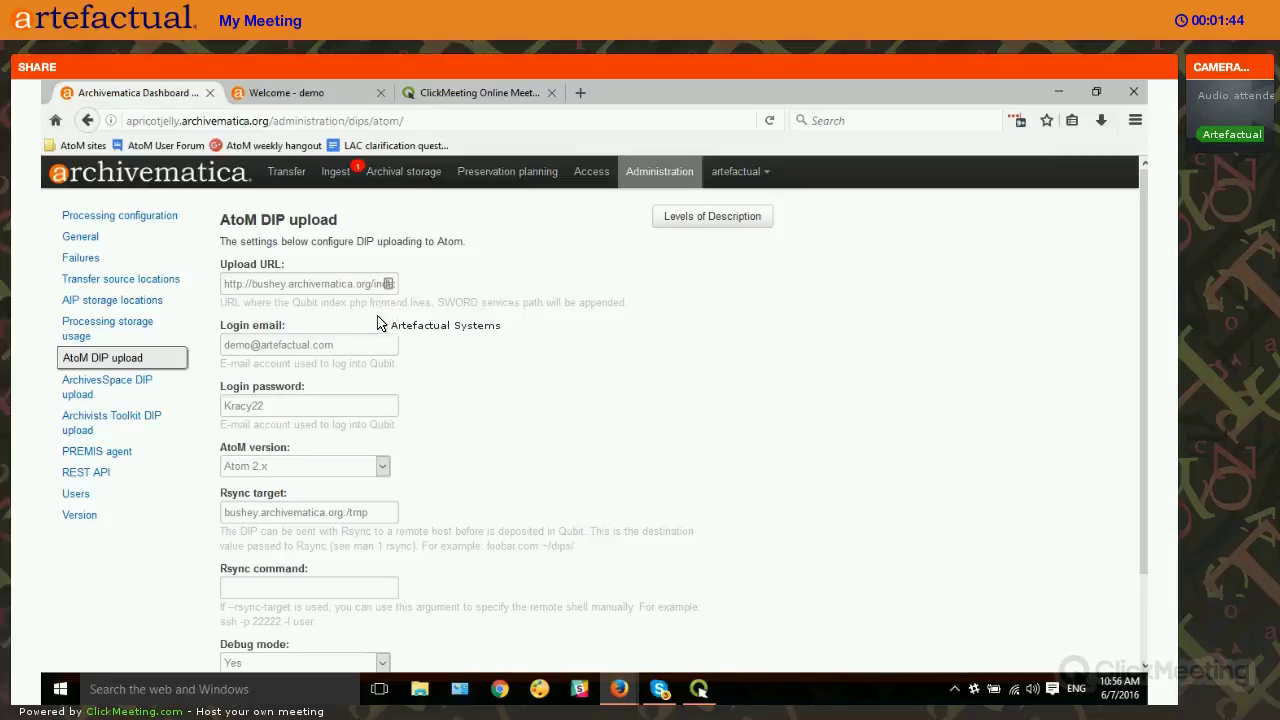
{"action": "scroll", "coordinate": [378, 332], "scroll_direction": "down", "scroll_amount": 2}
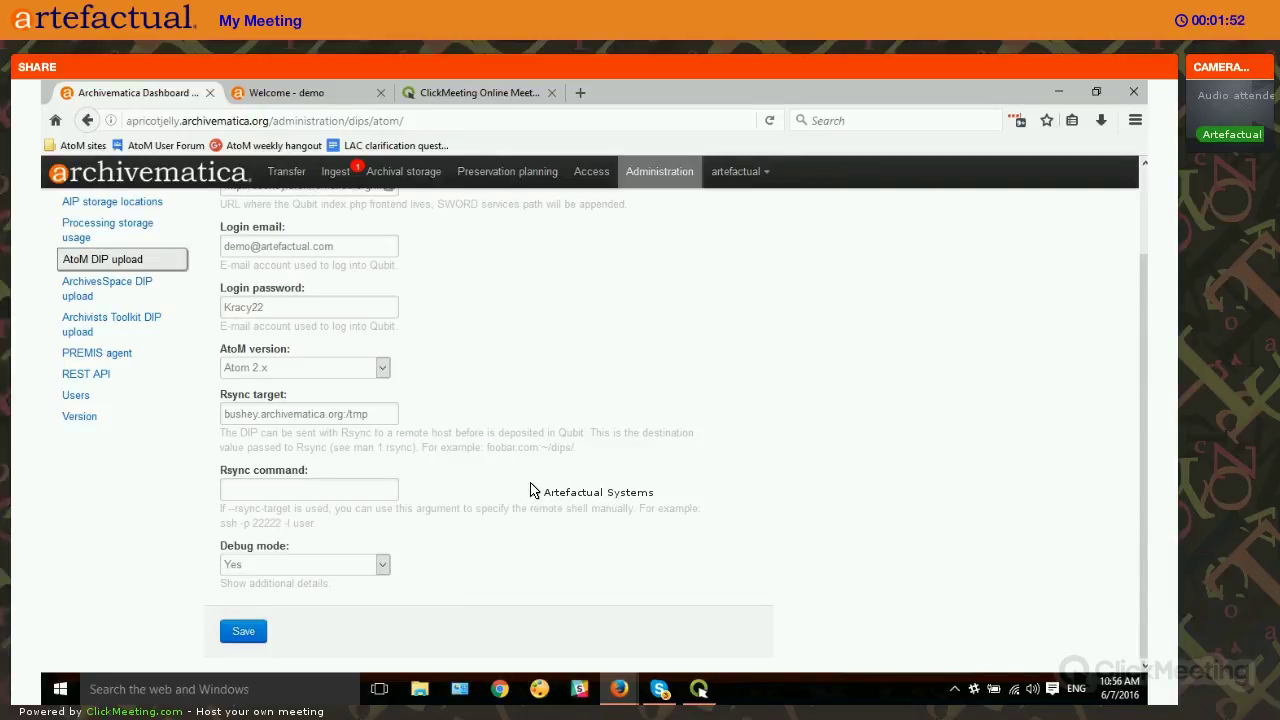
{"action": "scroll", "coordinate": [530, 490], "scroll_direction": "up", "scroll_amount": 2}
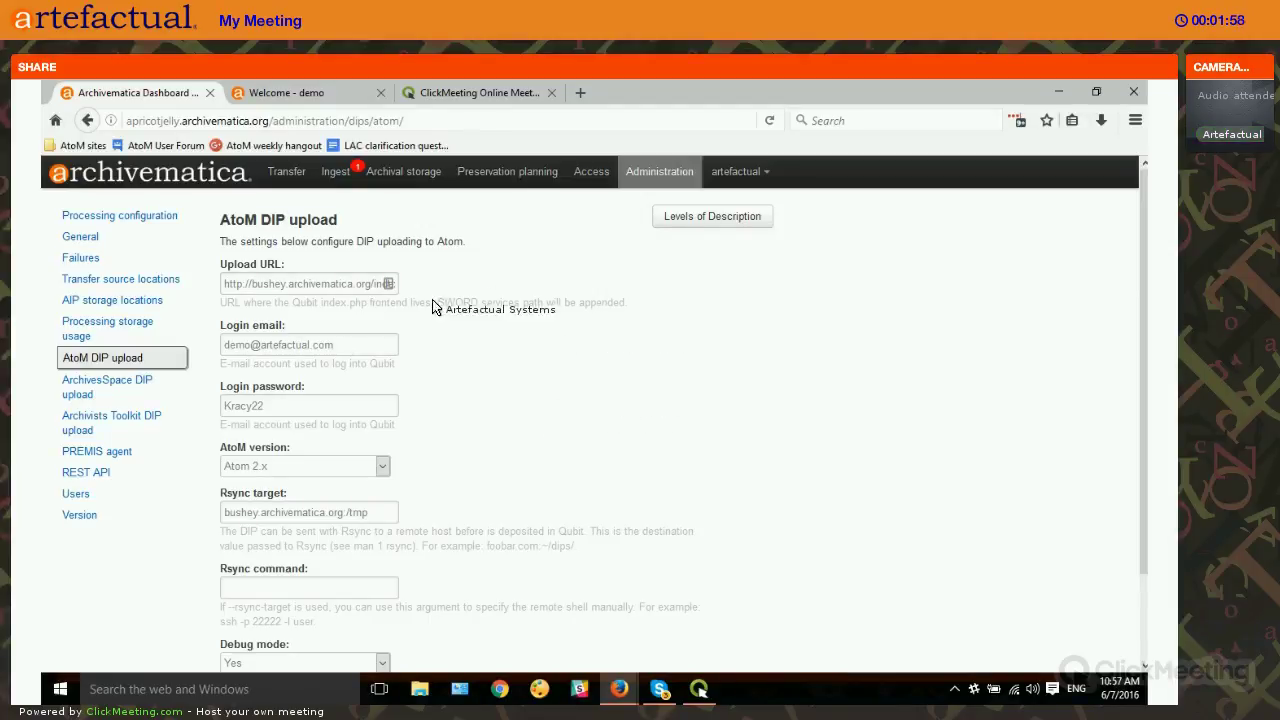
Step: Look over the Archivematica transfer list and the AtoM home page, and return to the sample_dip package in Ingest
{"action": "left_click", "coordinate": [287, 175]}
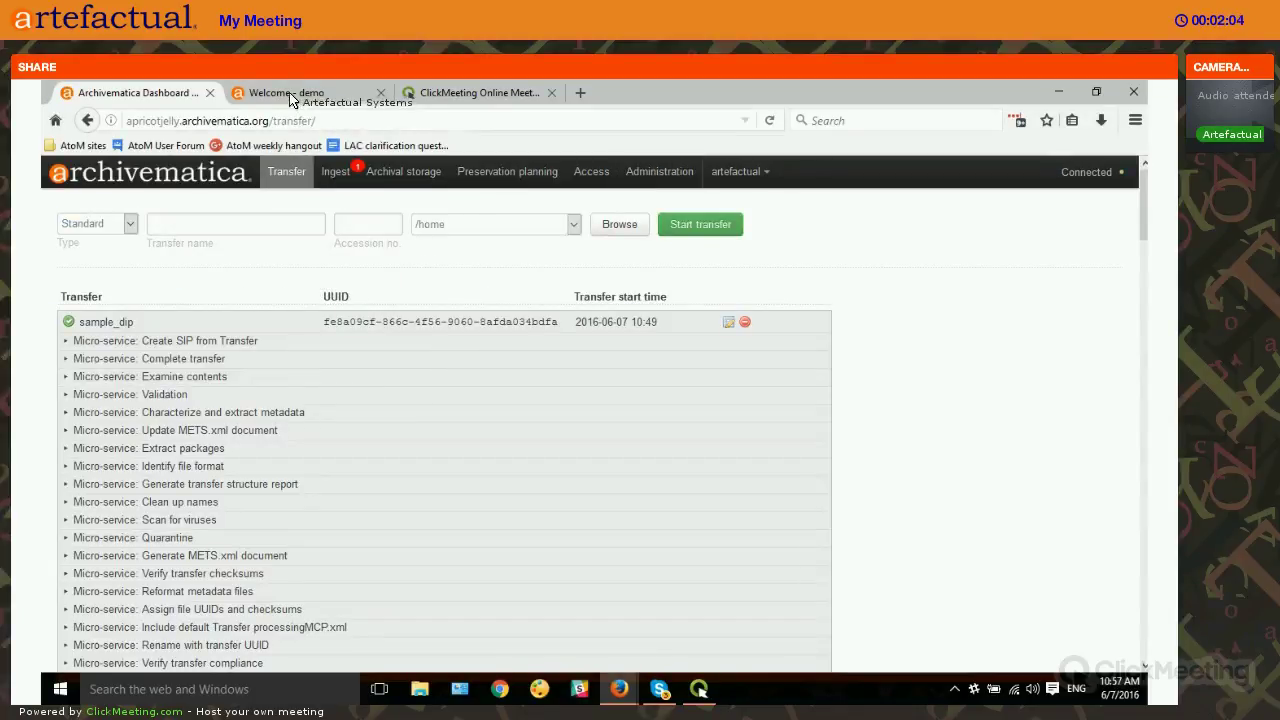
{"action": "left_click", "coordinate": [290, 95]}
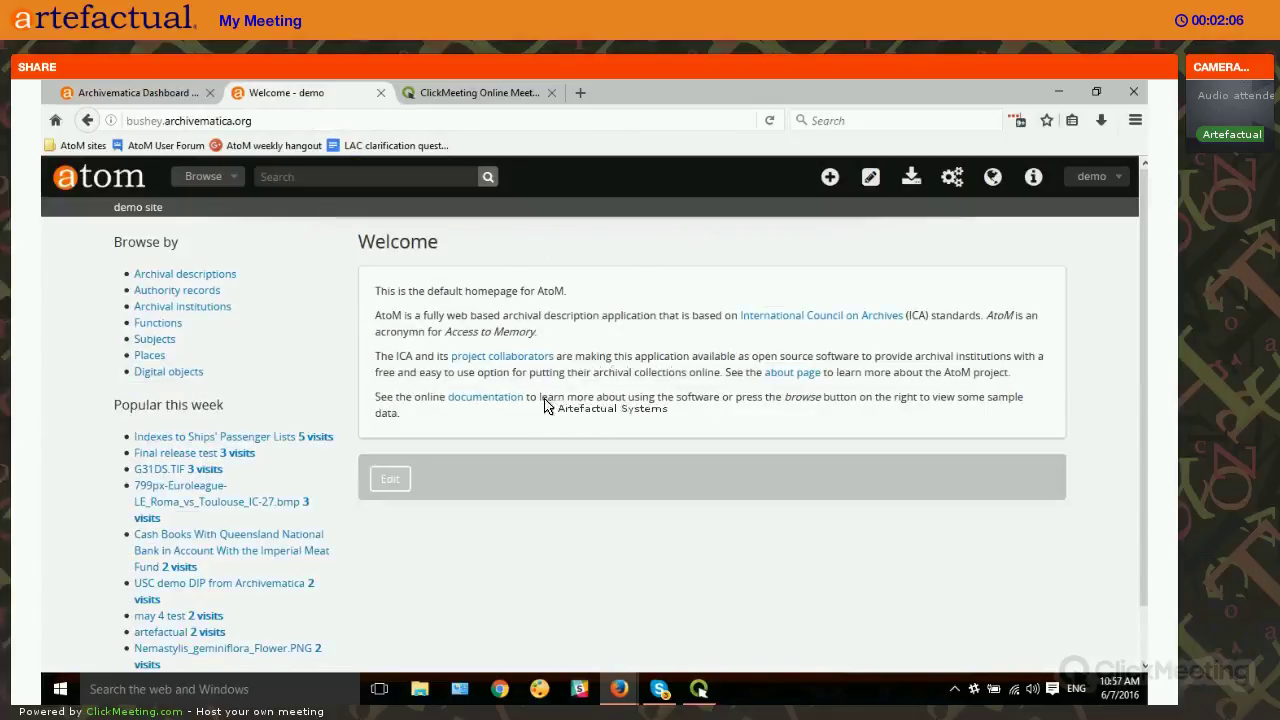
{"action": "left_click", "coordinate": [135, 92]}
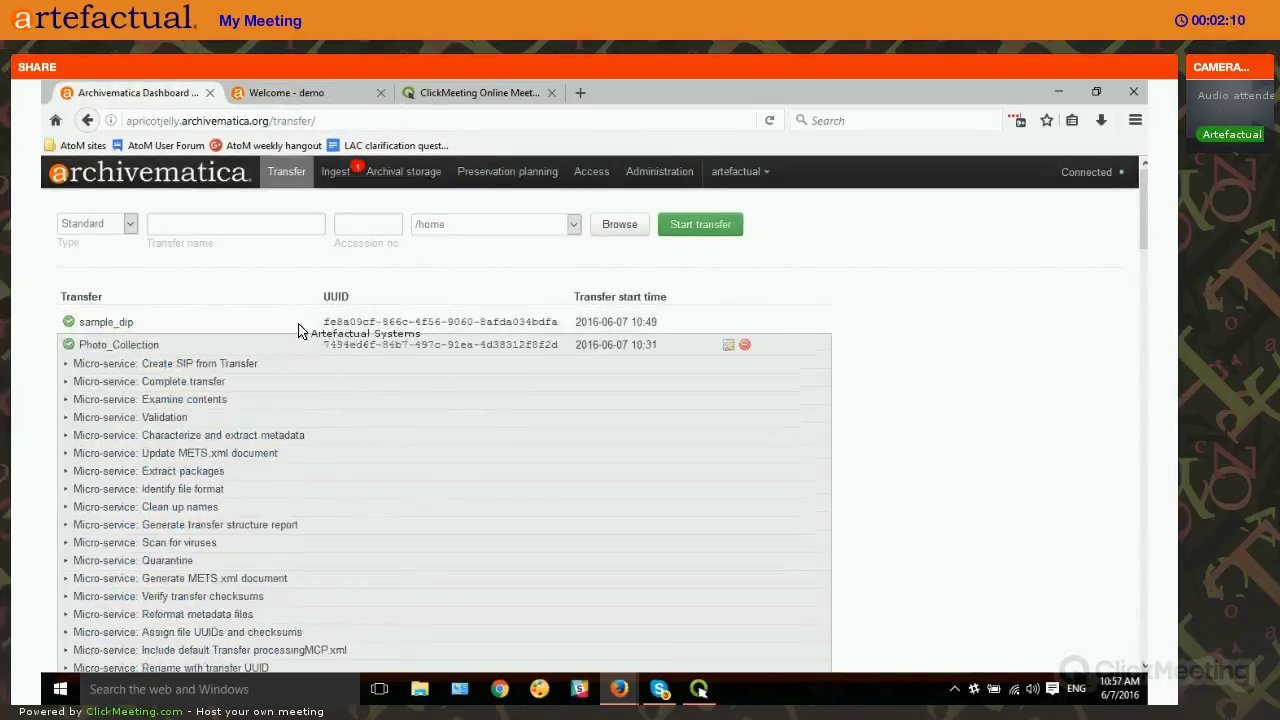
{"action": "left_click", "coordinate": [336, 171]}
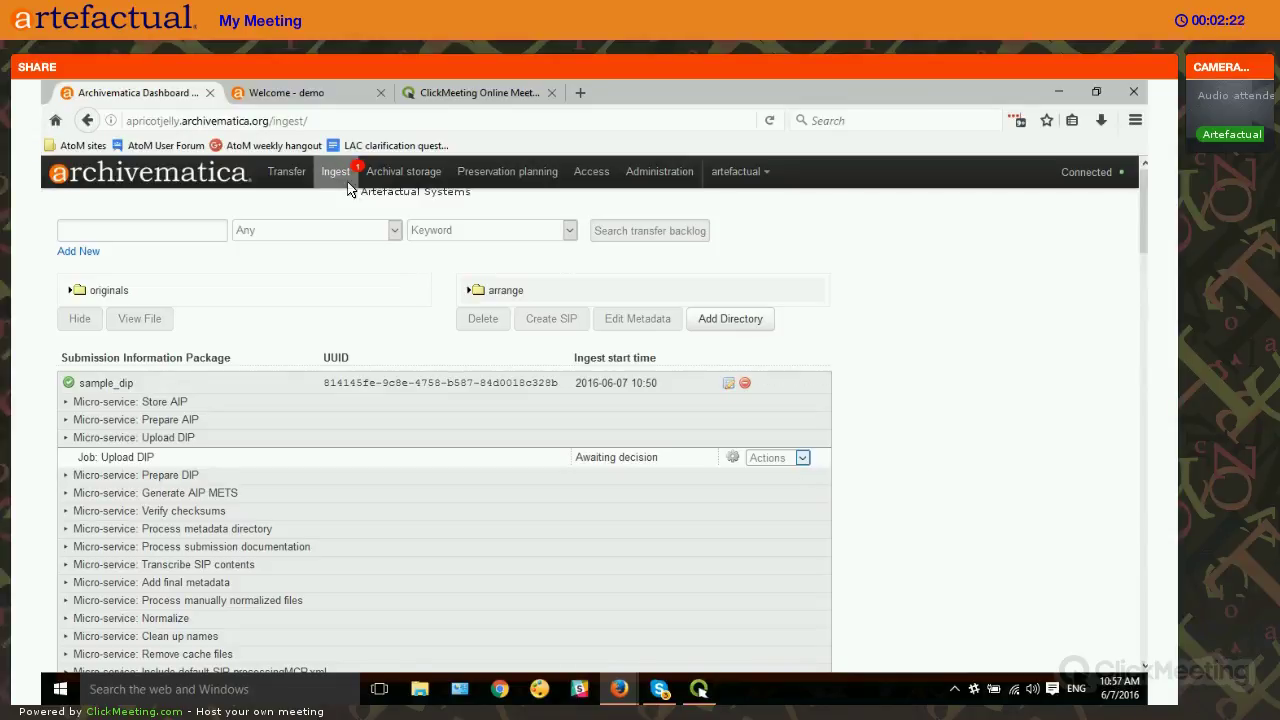
Step: Switch to AtoM and browse the archival descriptions, viewing the Fraser fonds and returning to the list
{"action": "left_click", "coordinate": [325, 98]}
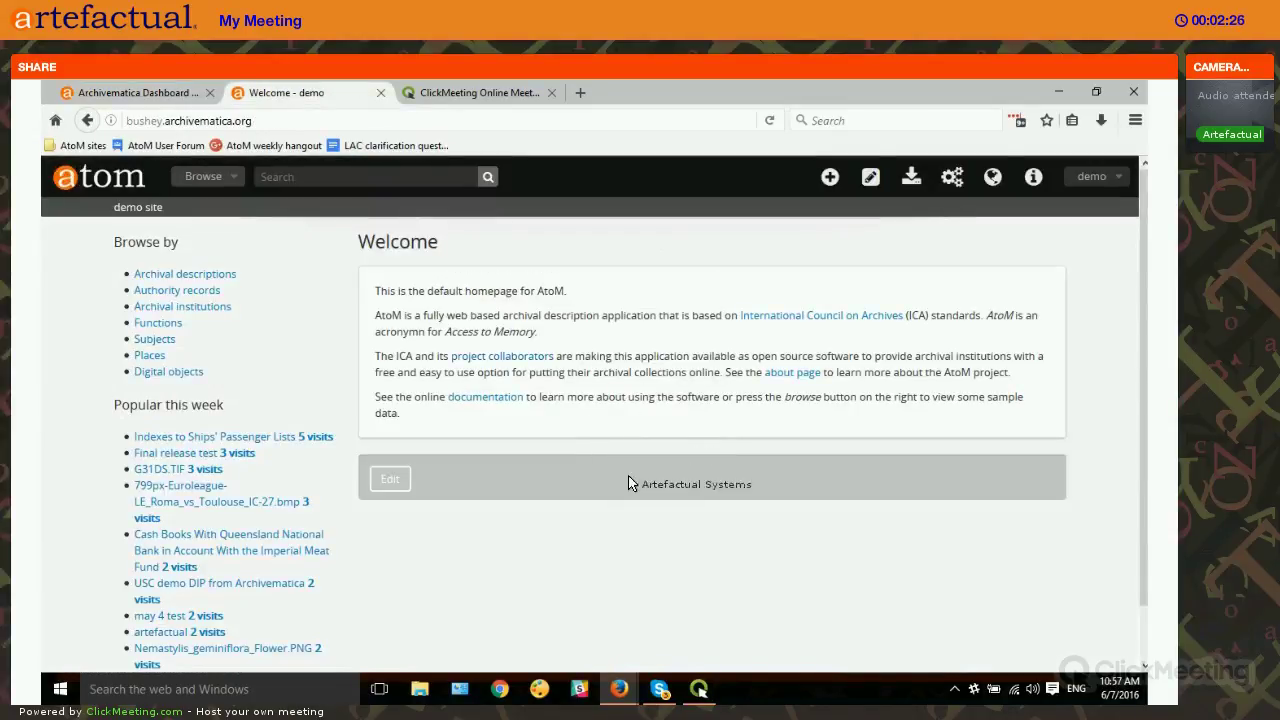
{"action": "left_click", "coordinate": [826, 180]}
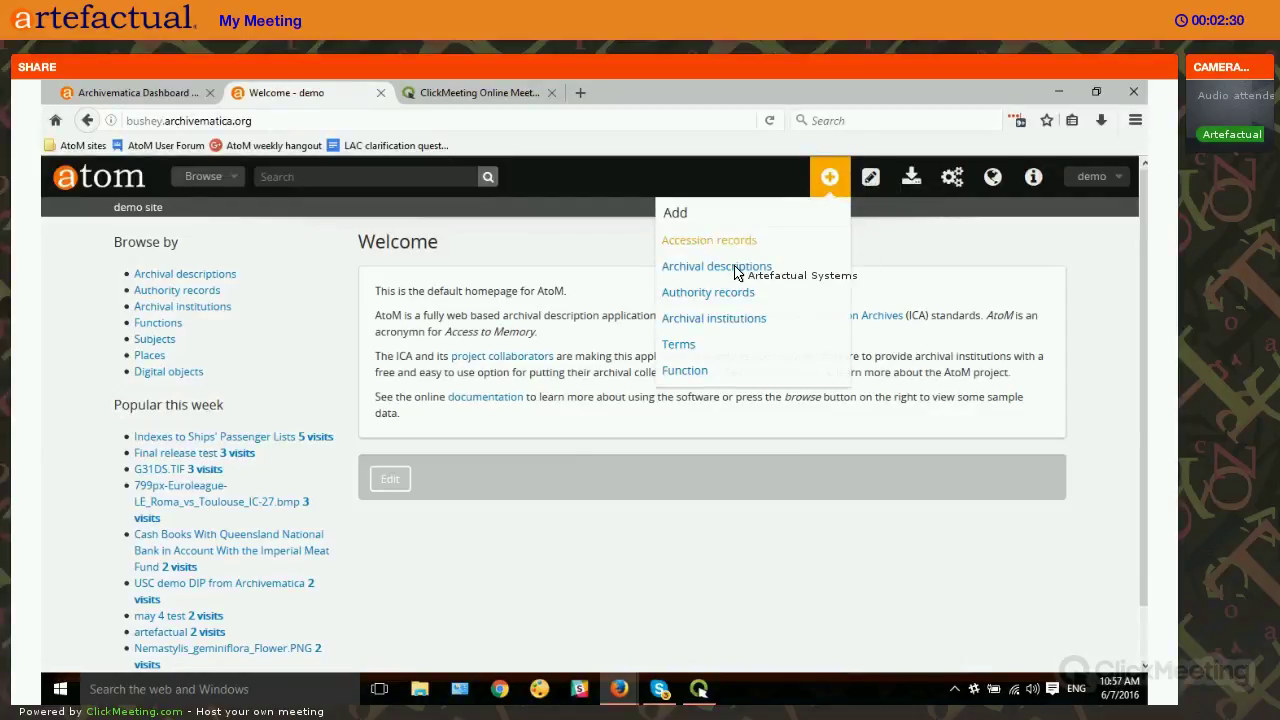
{"action": "left_click", "coordinate": [212, 274]}
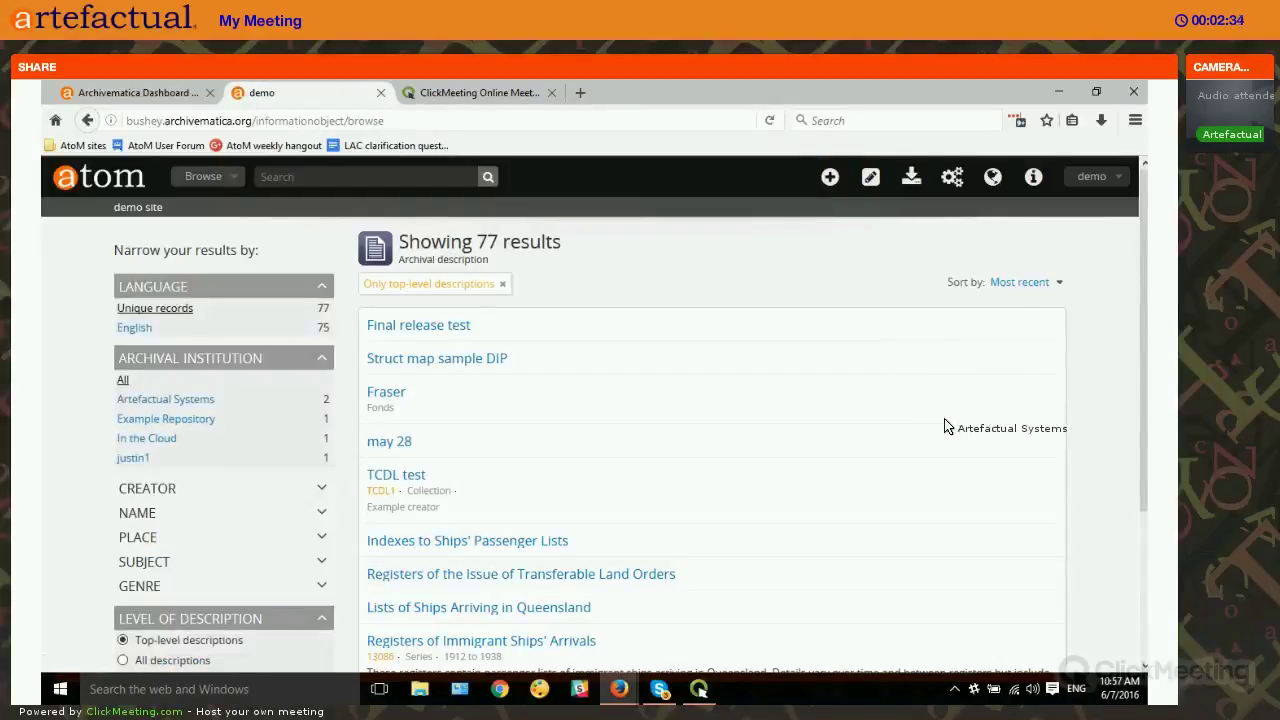
{"action": "scroll", "coordinate": [943, 423], "scroll_direction": "down", "scroll_amount": 3}
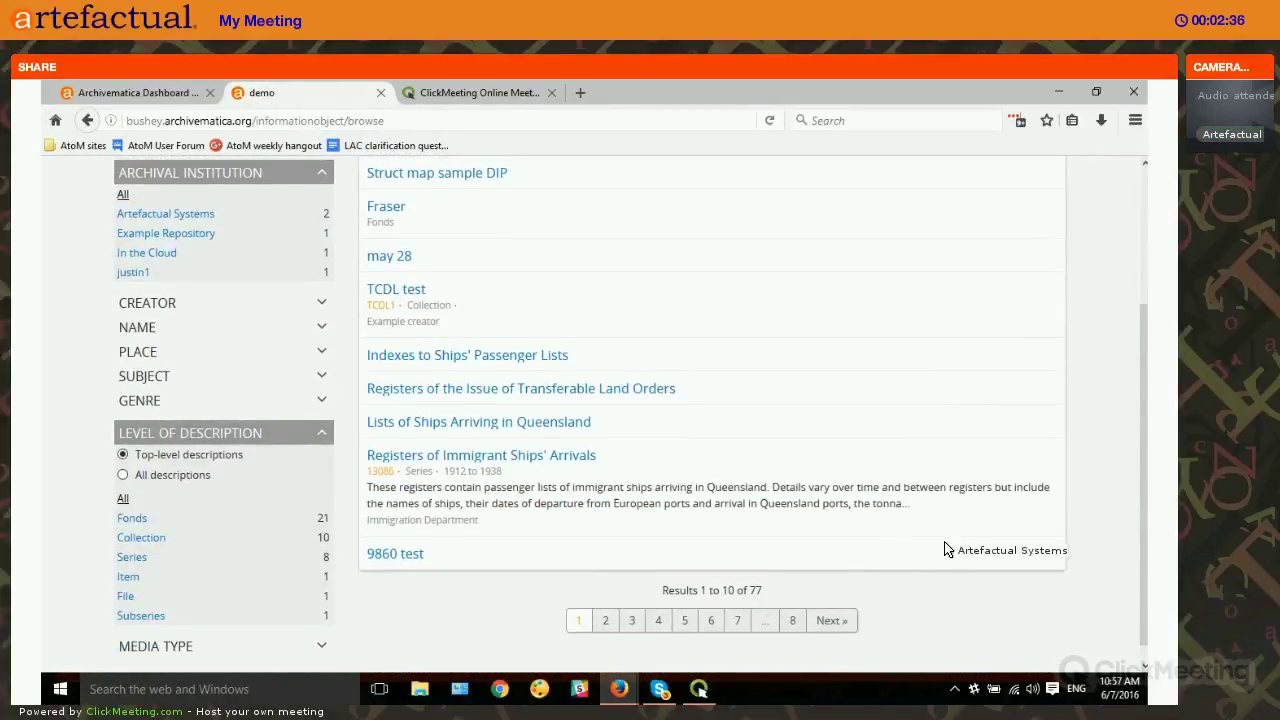
{"action": "left_click", "coordinate": [386, 207]}
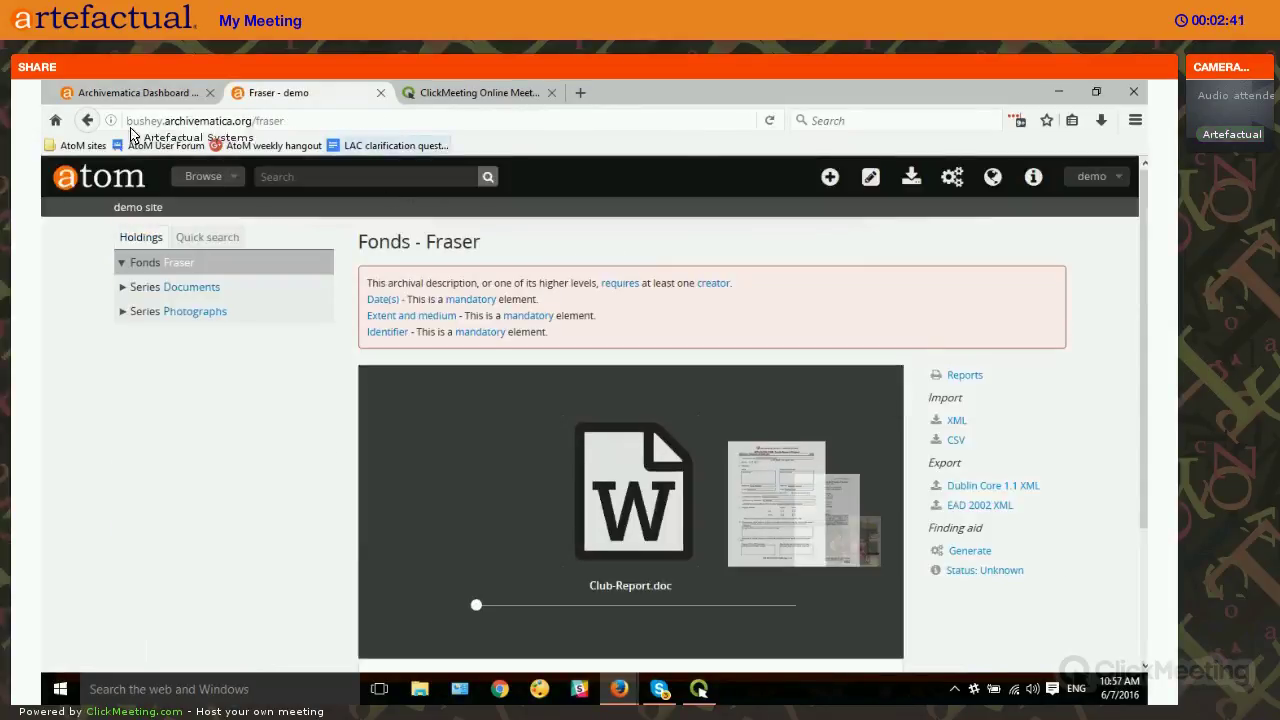
{"action": "left_click", "coordinate": [87, 120]}
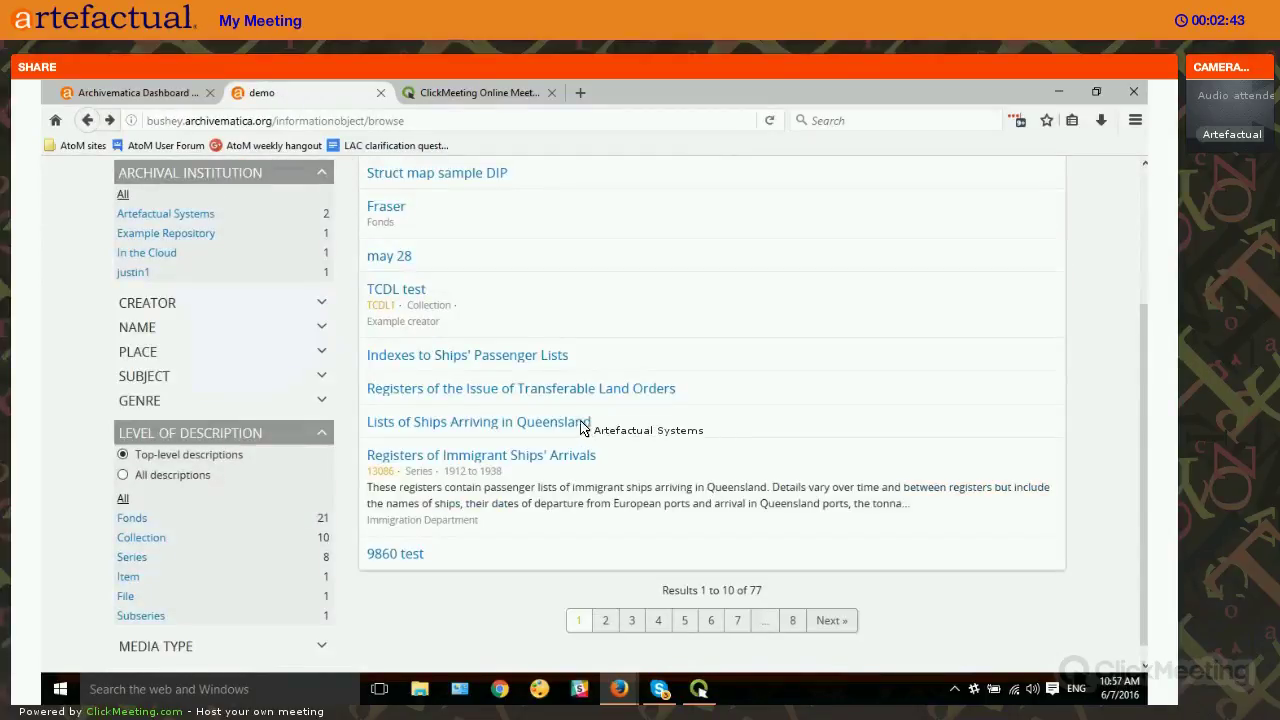
Step: Open the "Lists of Ships Arriving in Queensland" description and copy the permalink part of its web address
{"action": "left_click", "coordinate": [583, 424]}
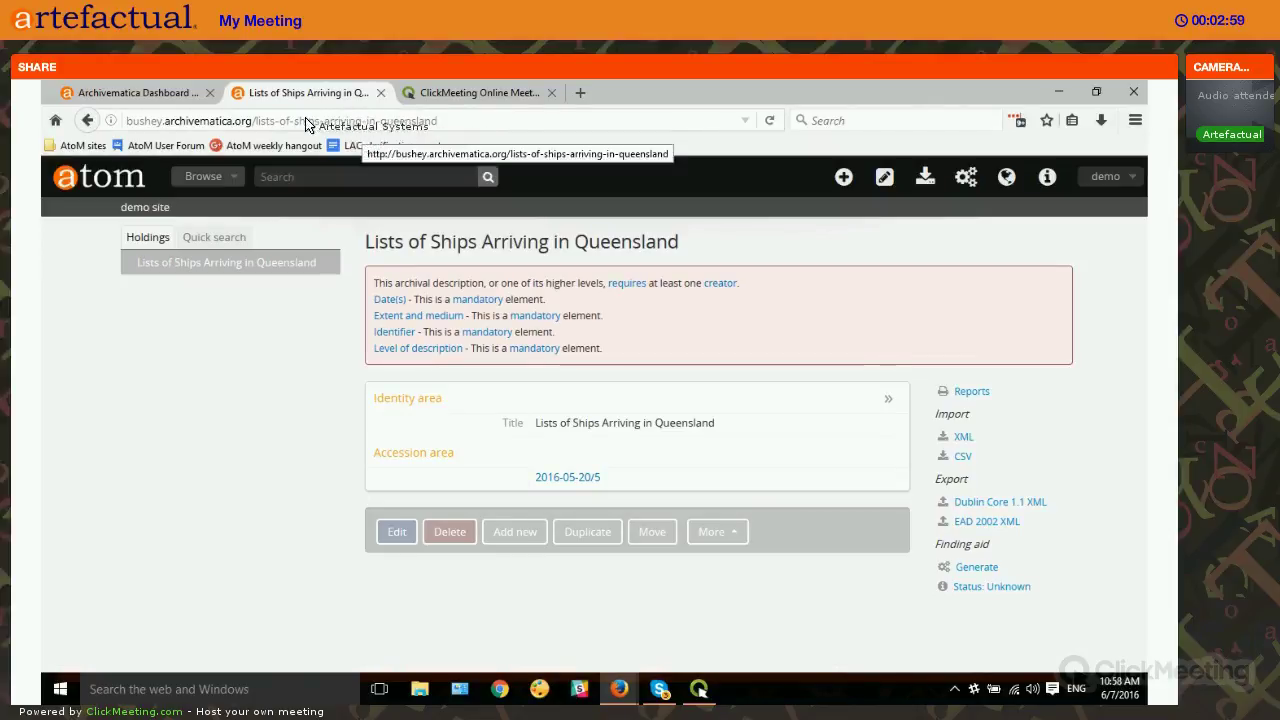
{"action": "left_click_drag", "start_coordinate": [438, 121], "coordinate": [254, 123]}
{"action": "key", "text": "ctrl+c"}
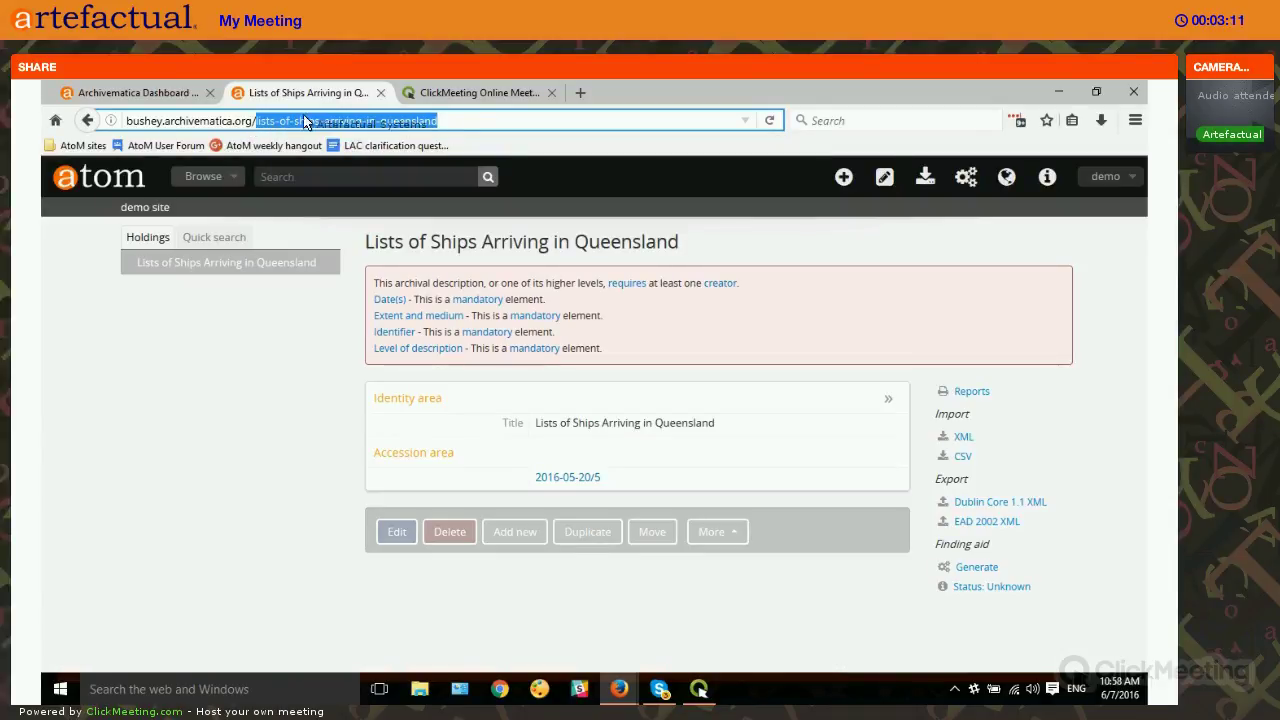
Step: In Archivematica, upload the sample_dip DIP to AtoM using the target permalink lists-of-ships-arriving-in-queensland
{"action": "left_click", "coordinate": [137, 90]}
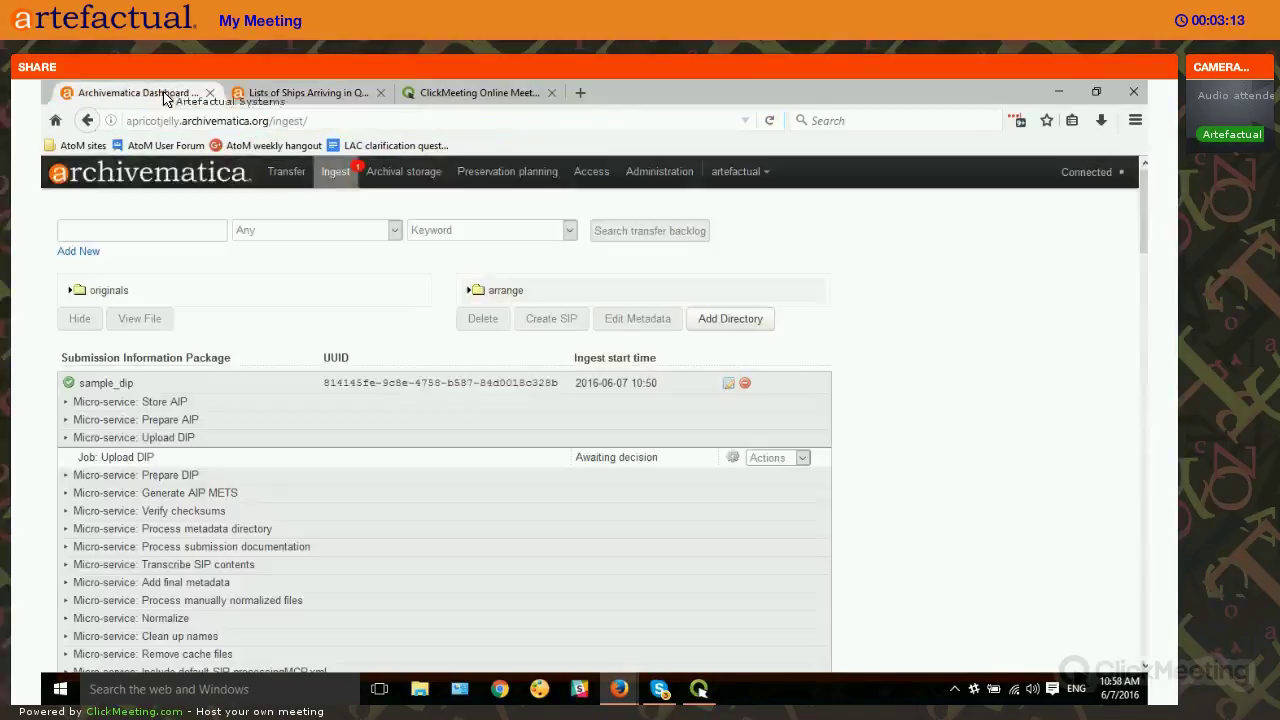
{"action": "left_click", "coordinate": [800, 458]}
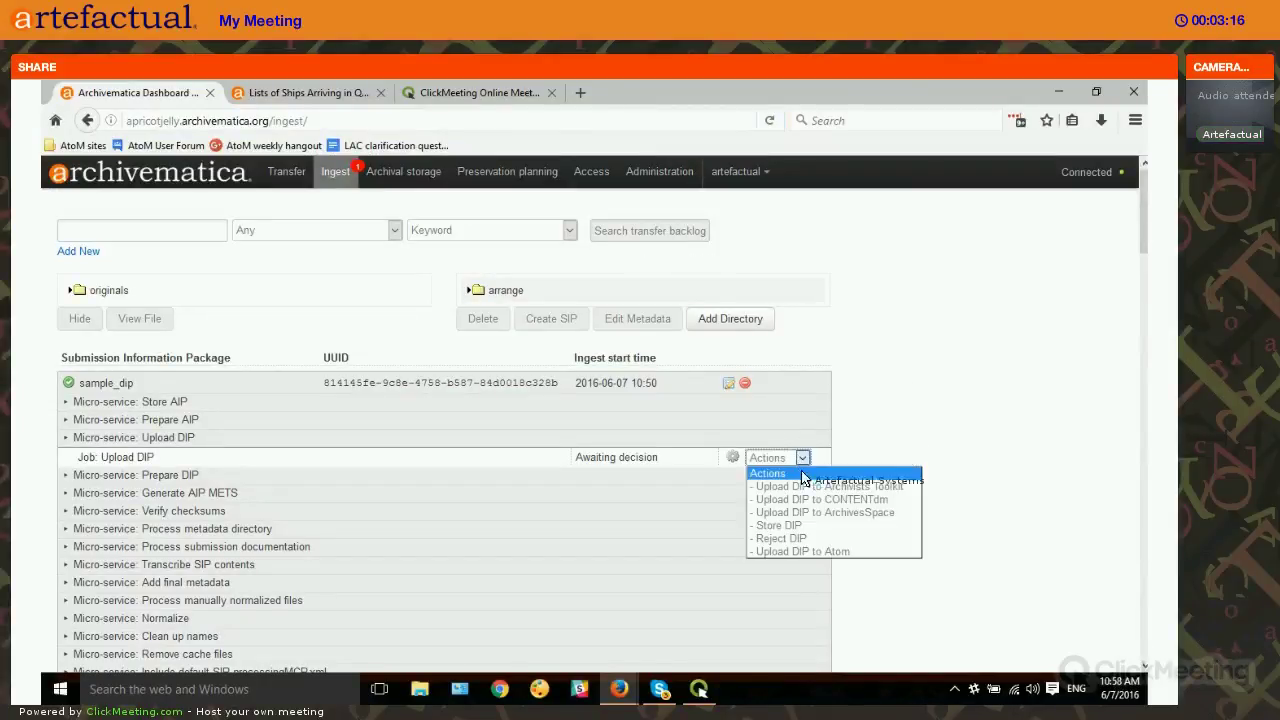
{"action": "left_click", "coordinate": [818, 552]}
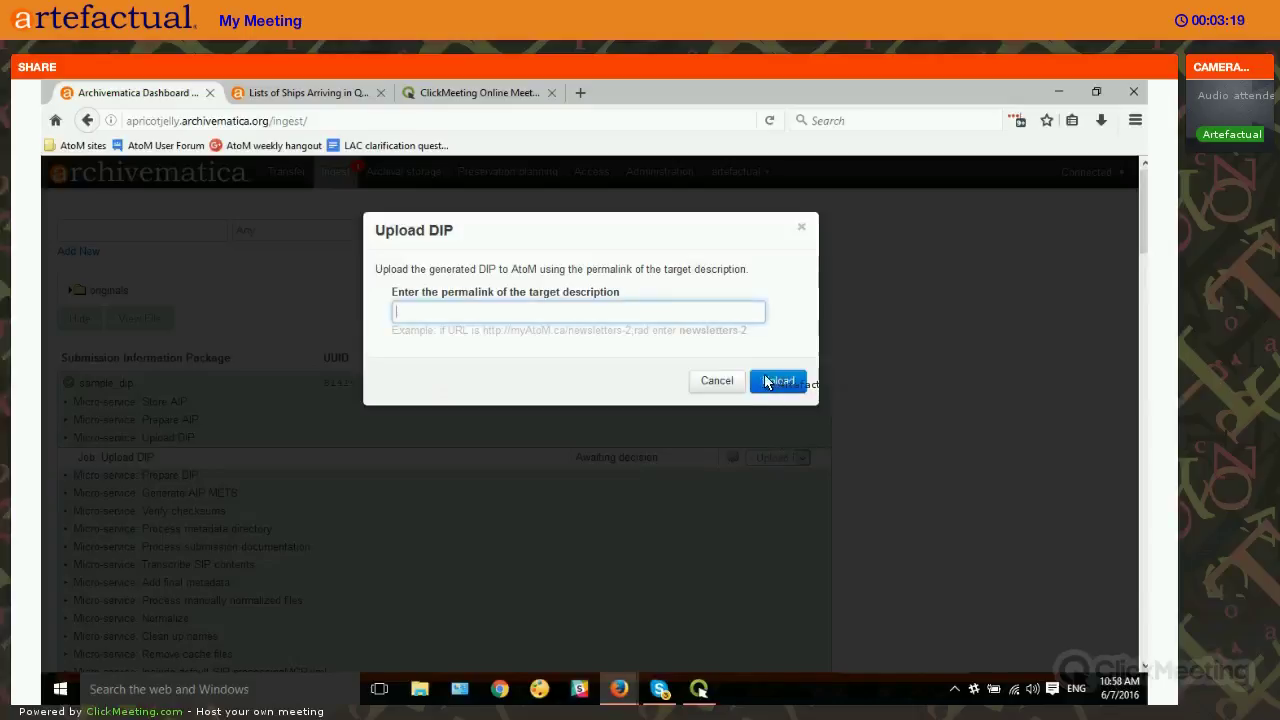
{"action": "key", "text": "ctrl+v"}
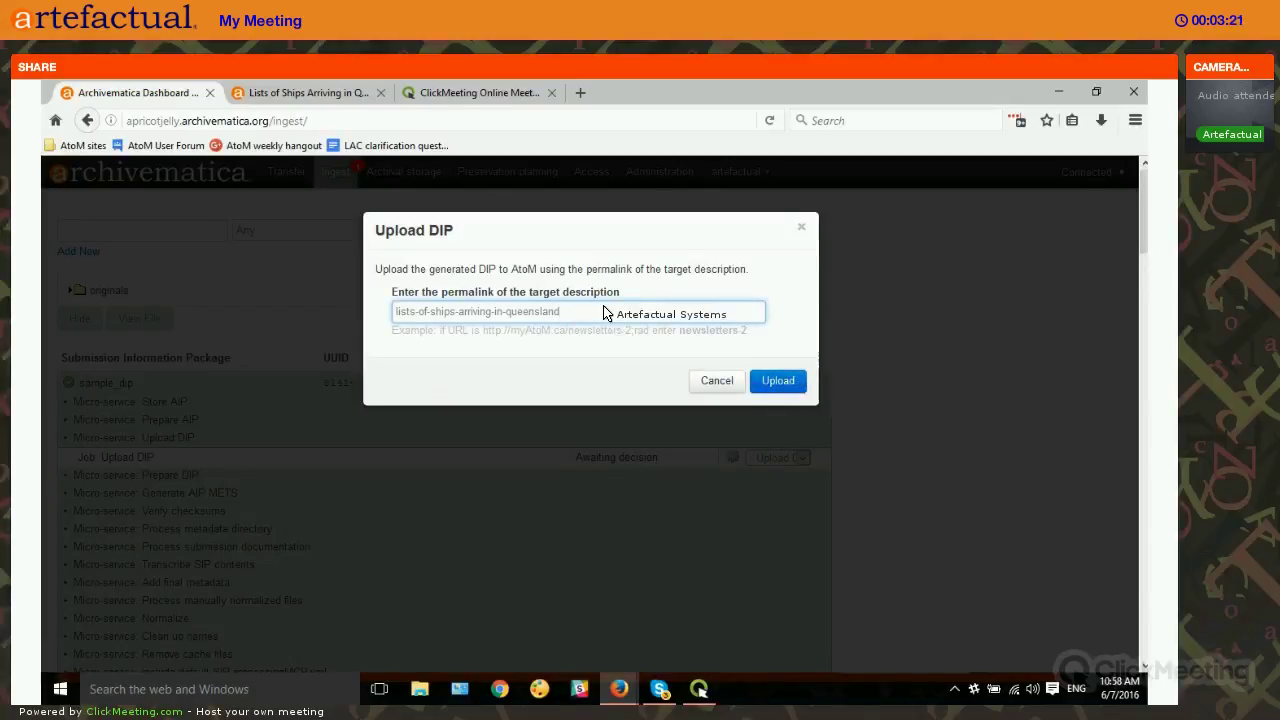
{"action": "left_click", "coordinate": [783, 381]}
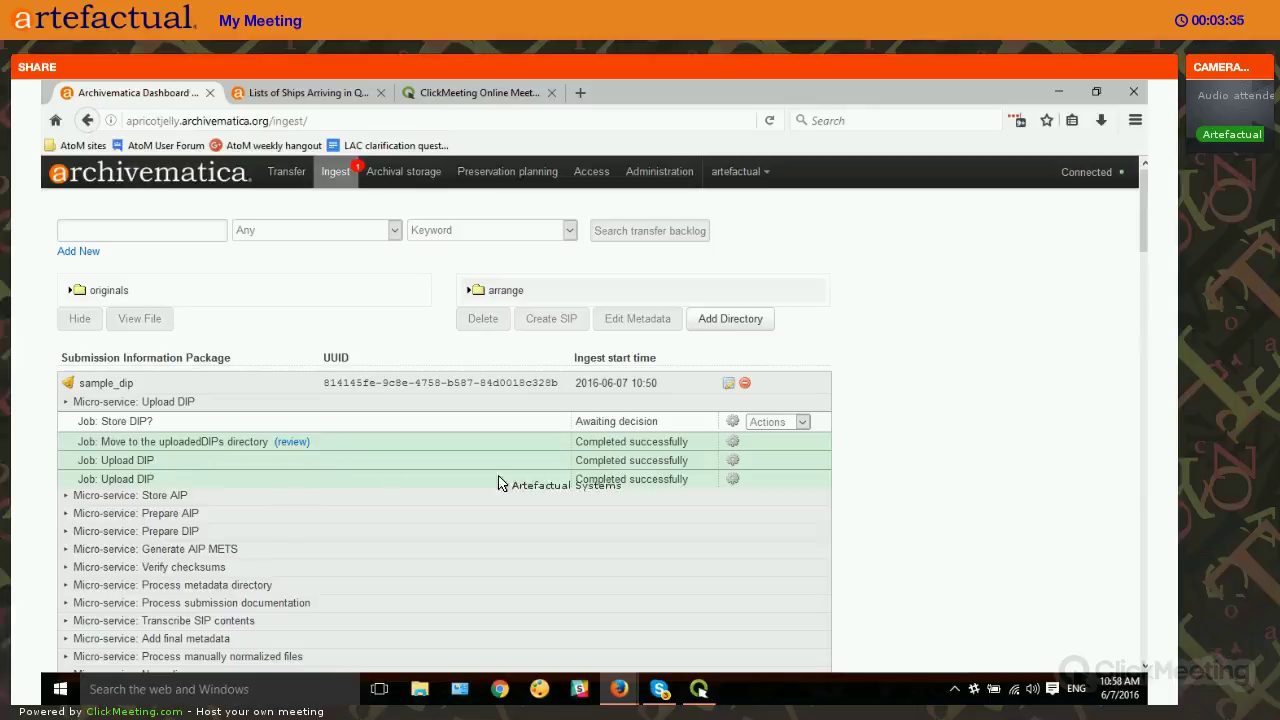
Step: Check the "Lists of Ships Arriving in Queensland" description in AtoM for the uploaded digital objects
{"action": "left_click", "coordinate": [305, 92]}
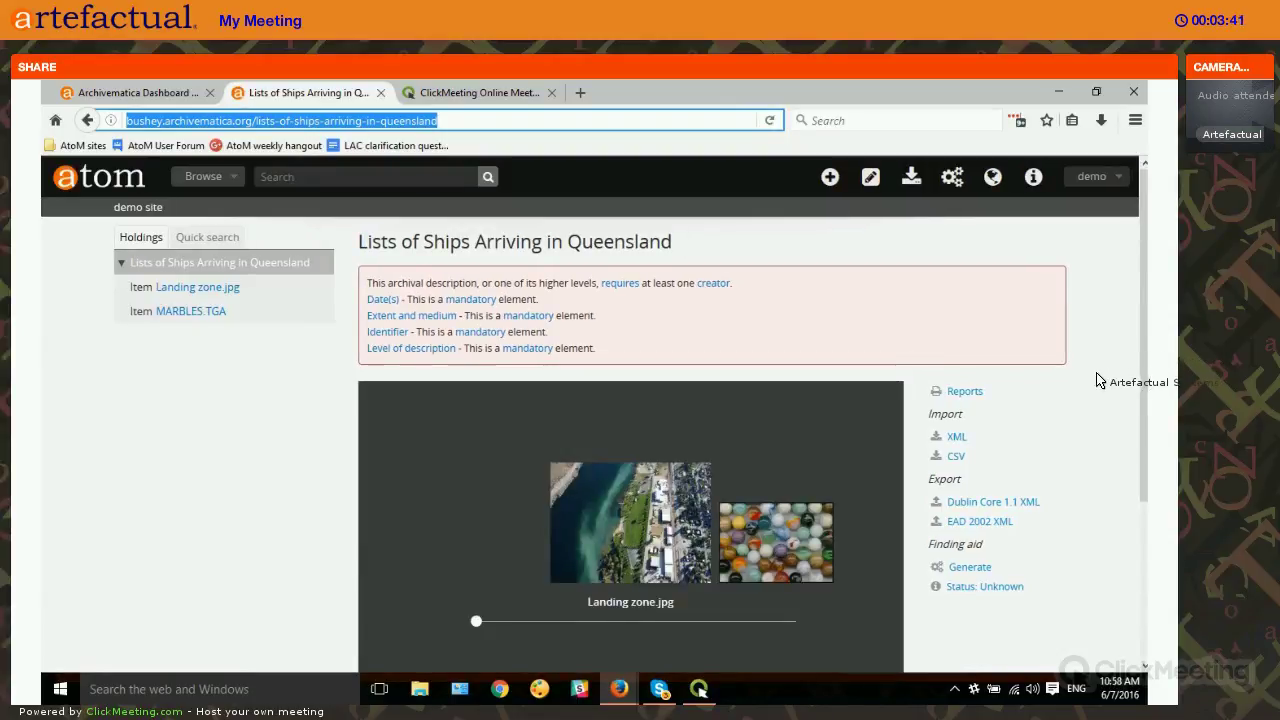
{"action": "scroll", "coordinate": [1108, 360], "scroll_direction": "down", "scroll_amount": 2}
{"action": "scroll", "coordinate": [1113, 365], "scroll_direction": "down", "scroll_amount": 2}
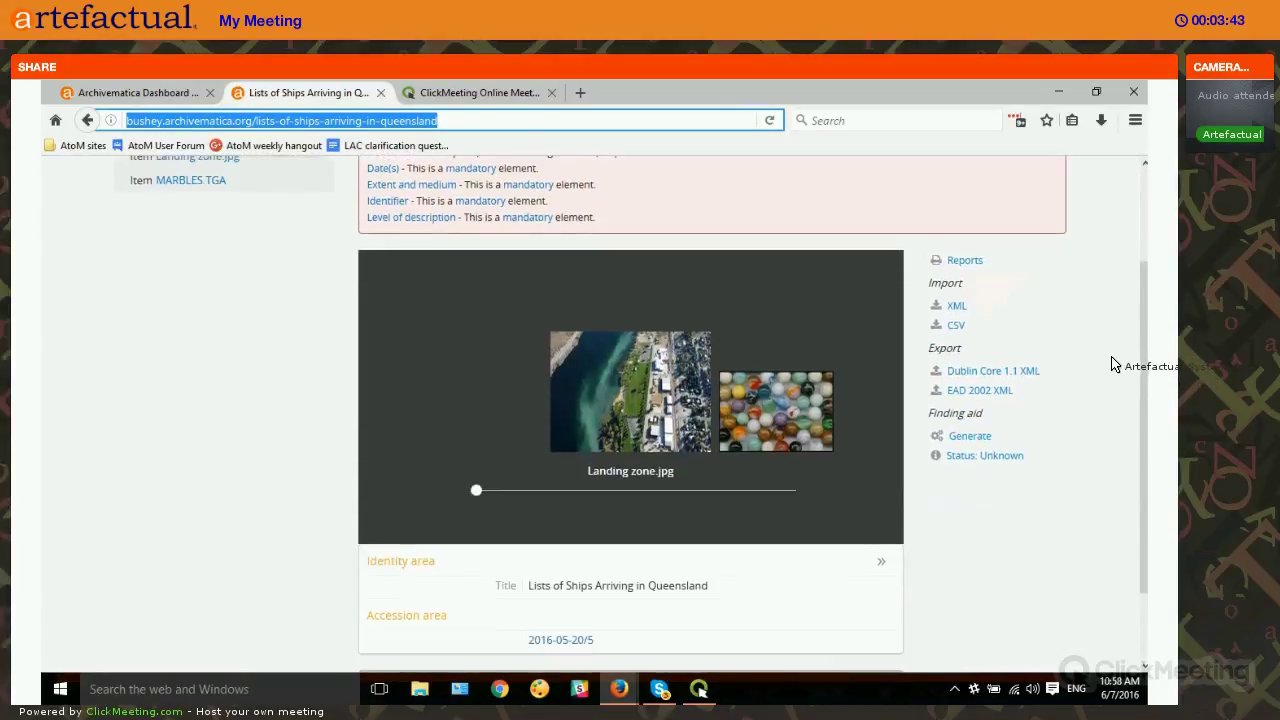
{"action": "scroll", "coordinate": [343, 220], "scroll_direction": "up", "scroll_amount": 4}
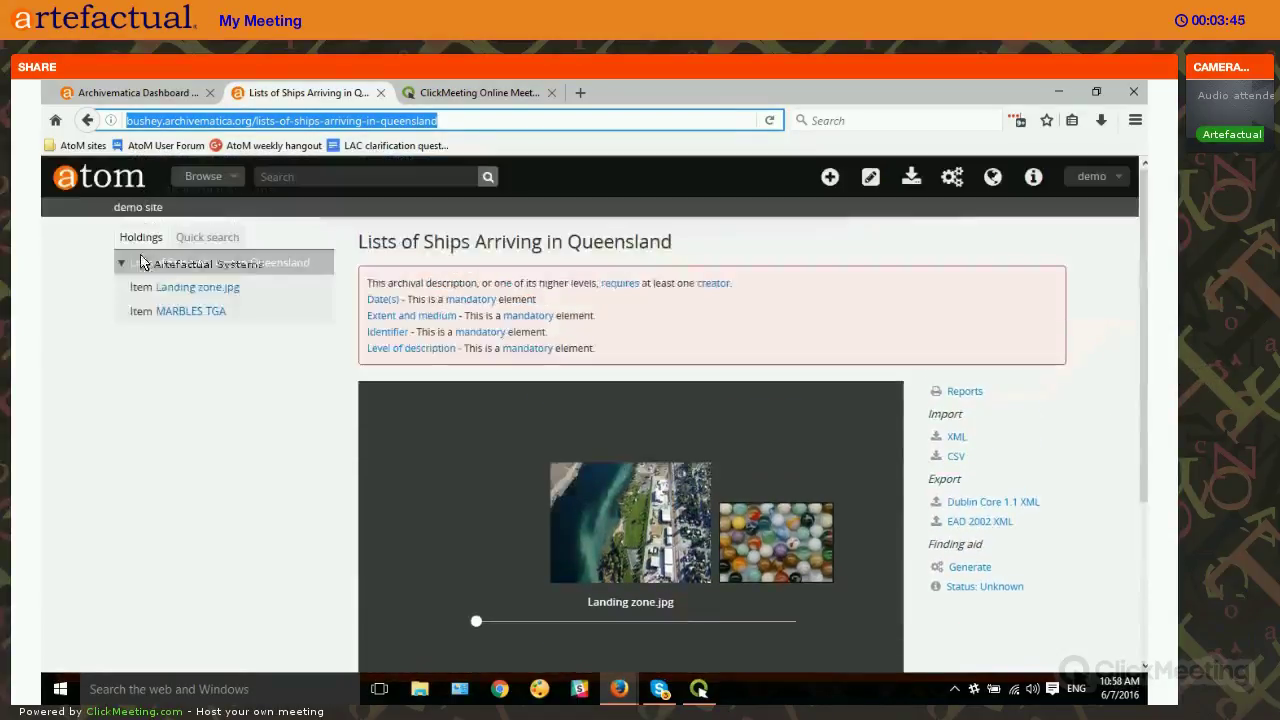
Step: Open the Landing zone.jpg item and examine its image, title, level of description and digital object metadata
{"action": "left_click", "coordinate": [208, 290]}
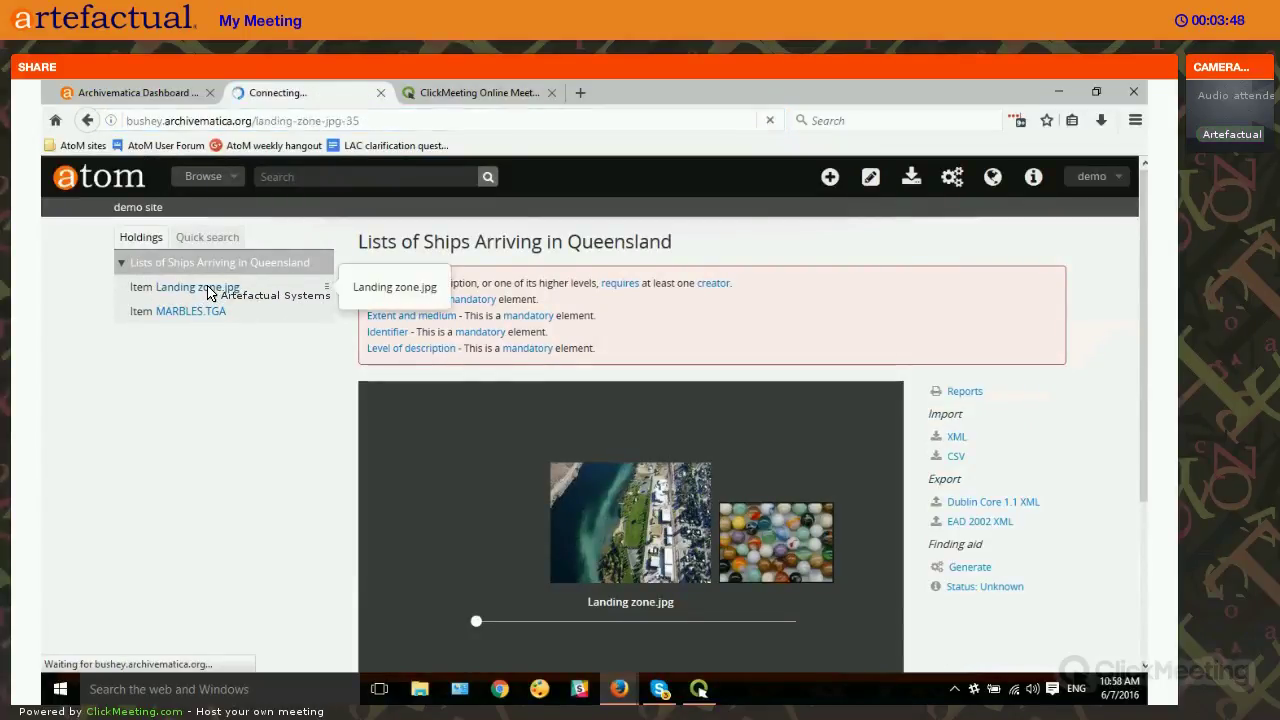
{"action": "scroll", "coordinate": [330, 346], "scroll_direction": "down", "scroll_amount": 5}
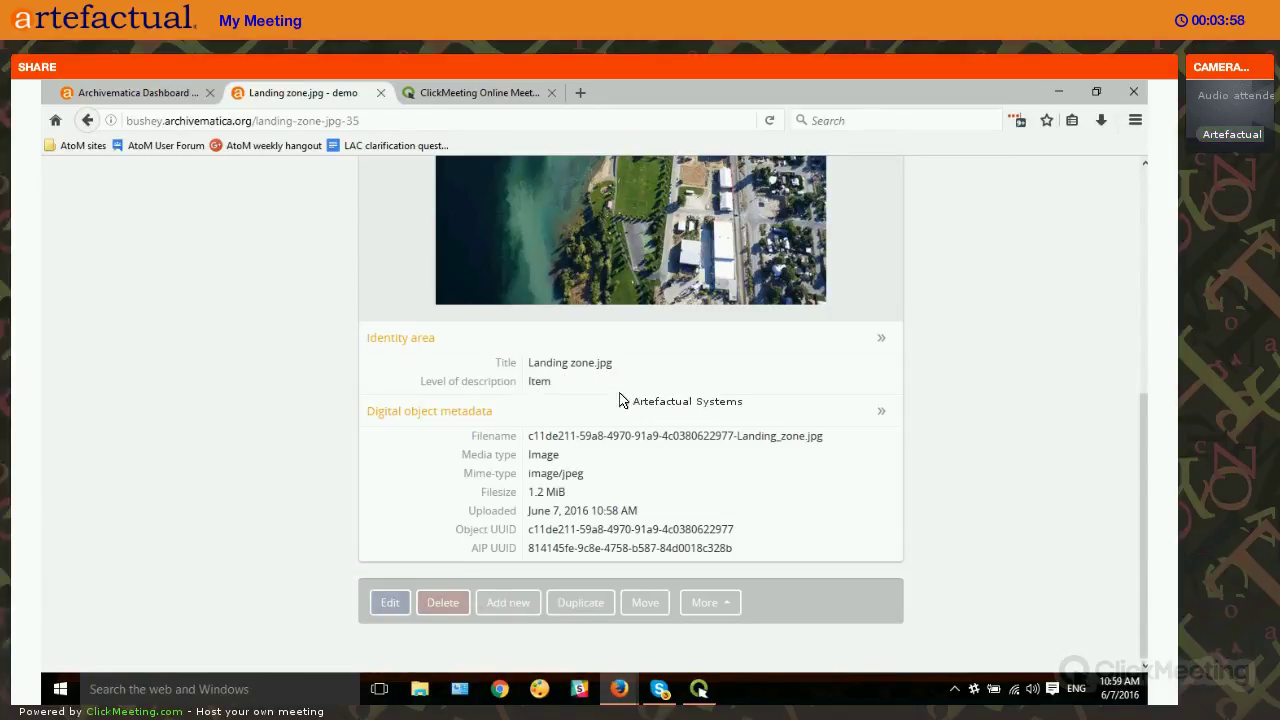
{"action": "scroll", "coordinate": [643, 443], "scroll_direction": "up", "scroll_amount": 3}
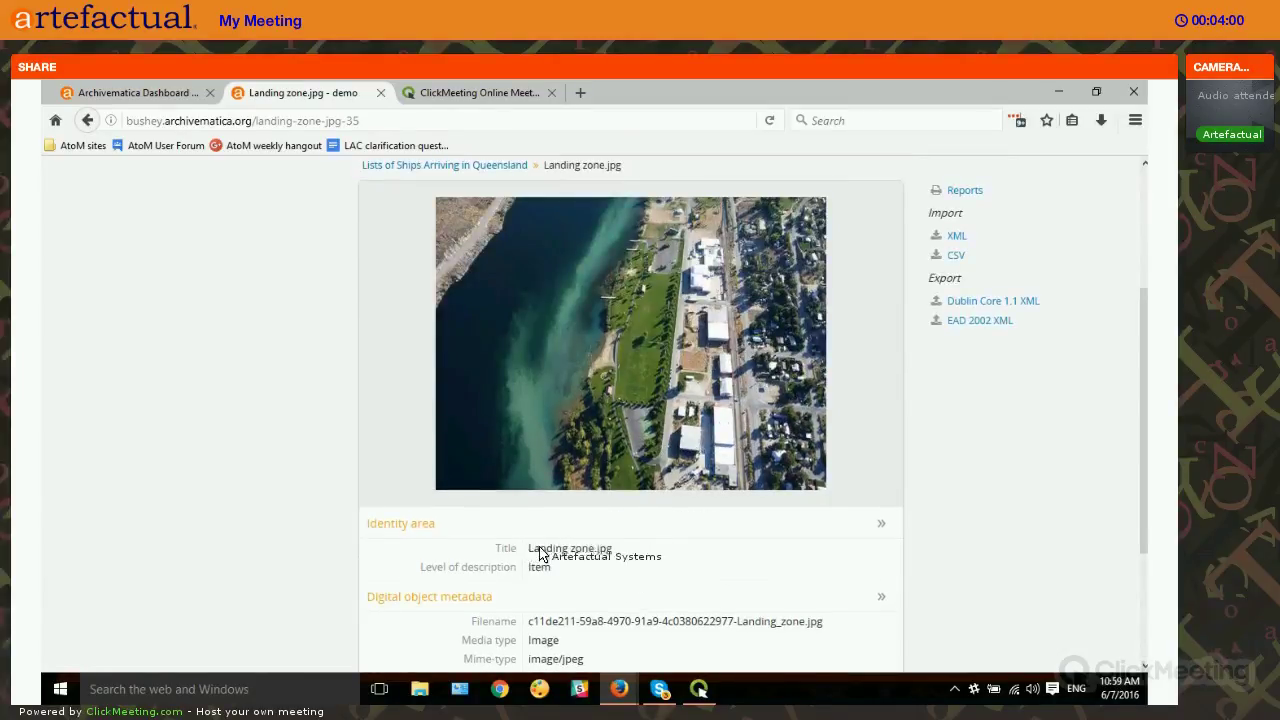
{"action": "triple_click", "coordinate": [588, 556]}
{"action": "left_click", "coordinate": [637, 556]}
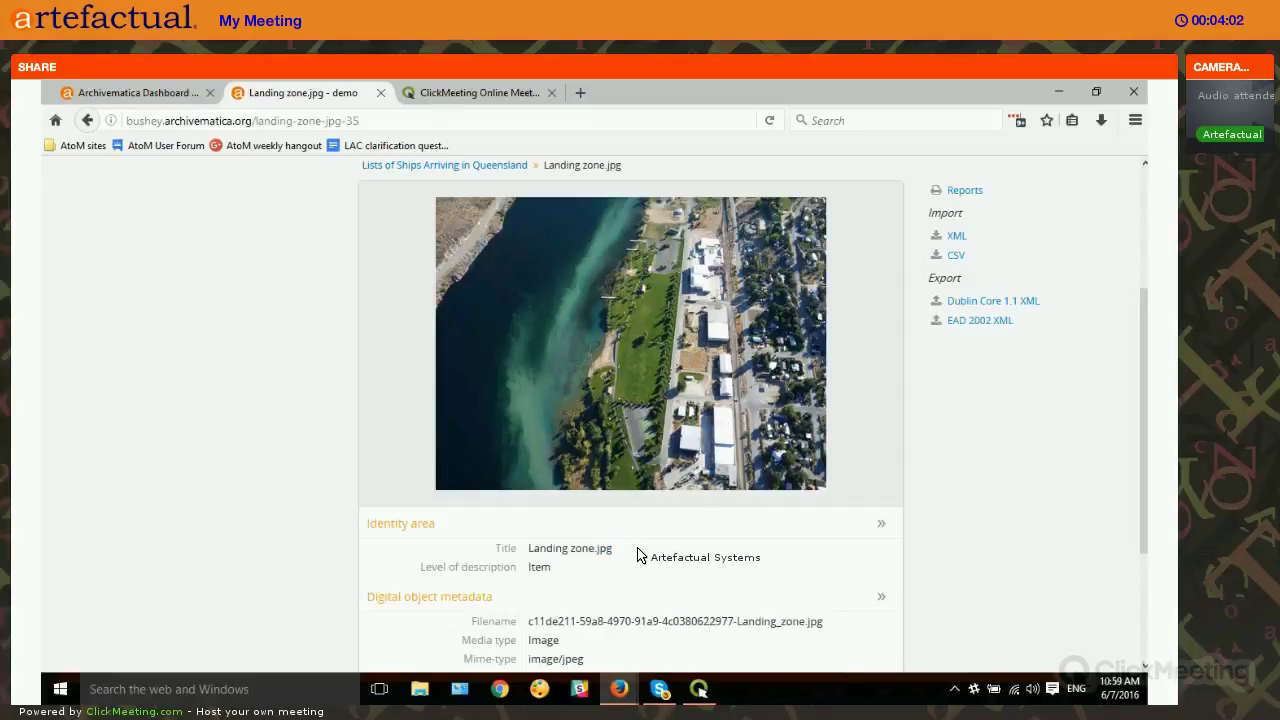
{"action": "triple_click", "coordinate": [565, 556]}
{"action": "left_click", "coordinate": [562, 587]}
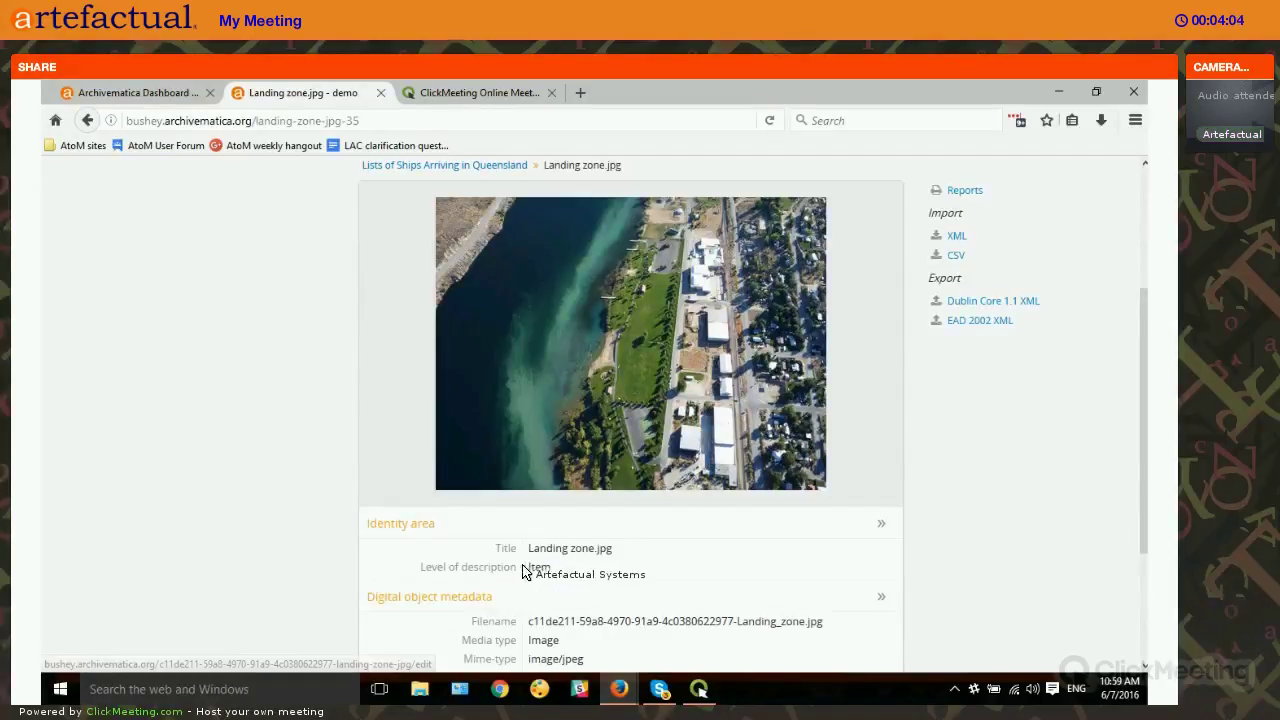
{"action": "scroll", "coordinate": [320, 369], "scroll_direction": "up", "scroll_amount": 2}
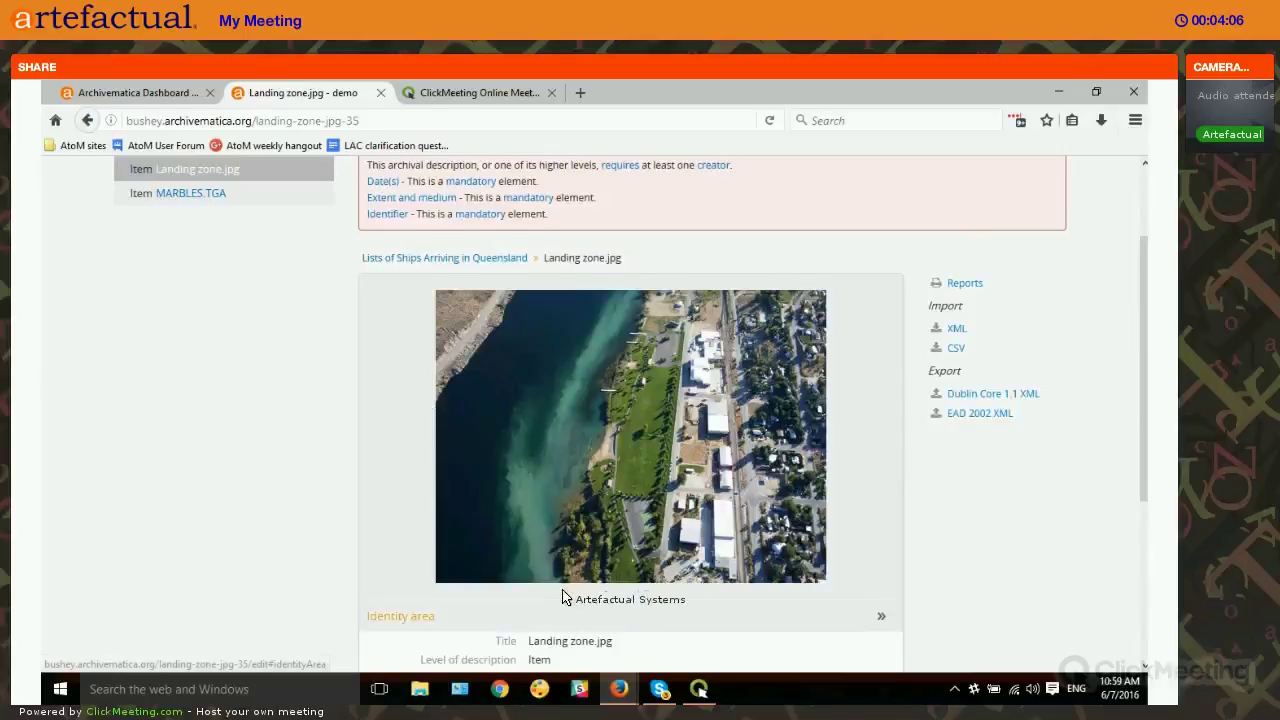
Step: Open the Landing zone.jpg description for editing and expand its identity area
{"action": "scroll", "coordinate": [560, 512], "scroll_direction": "down", "scroll_amount": 5}
{"action": "left_click", "coordinate": [405, 612]}
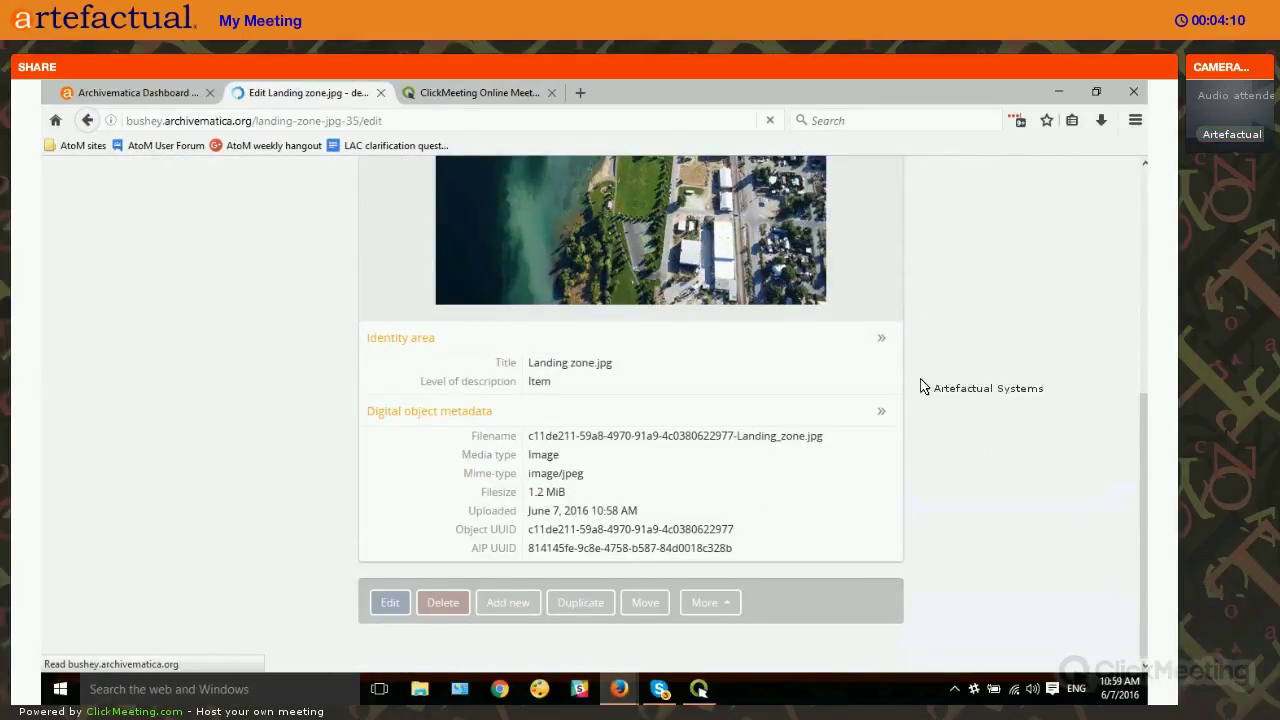
{"action": "left_click", "coordinate": [374, 284]}
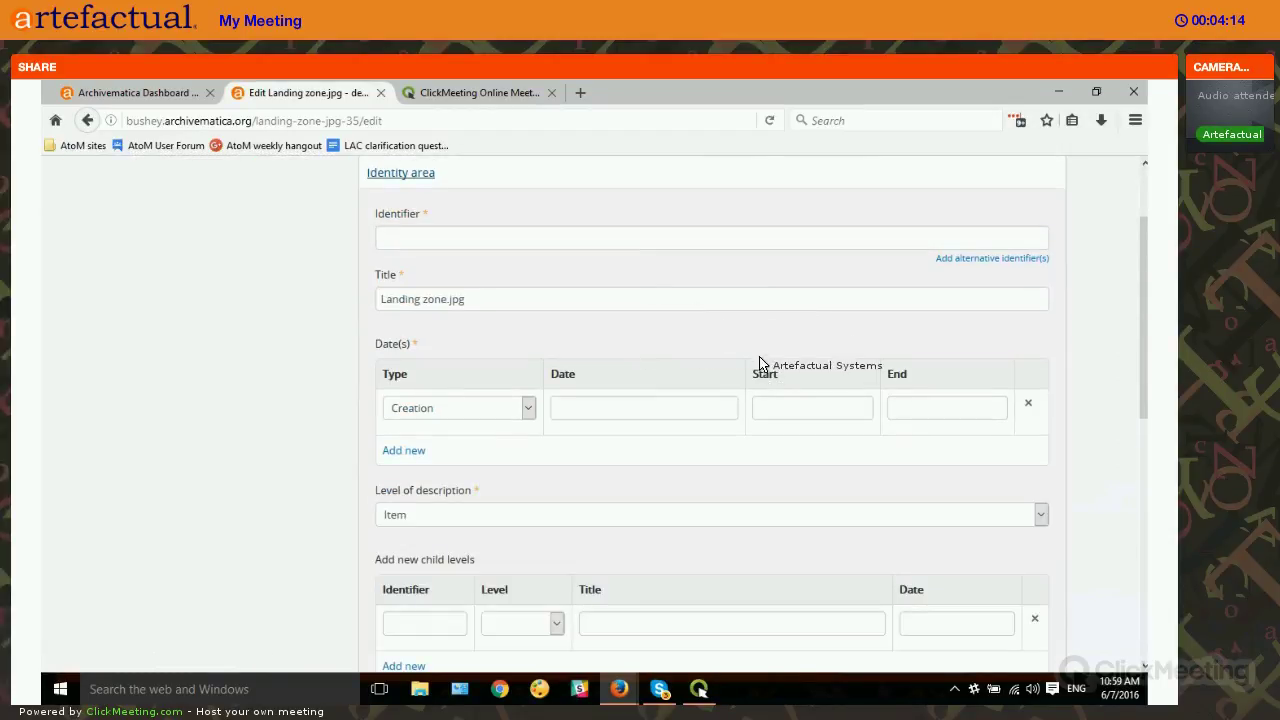
Step: Review the remaining identity area fields of the Landing zone.jpg edit form and leave it without saving
{"action": "scroll", "coordinate": [767, 374], "scroll_direction": "down", "scroll_amount": 5}
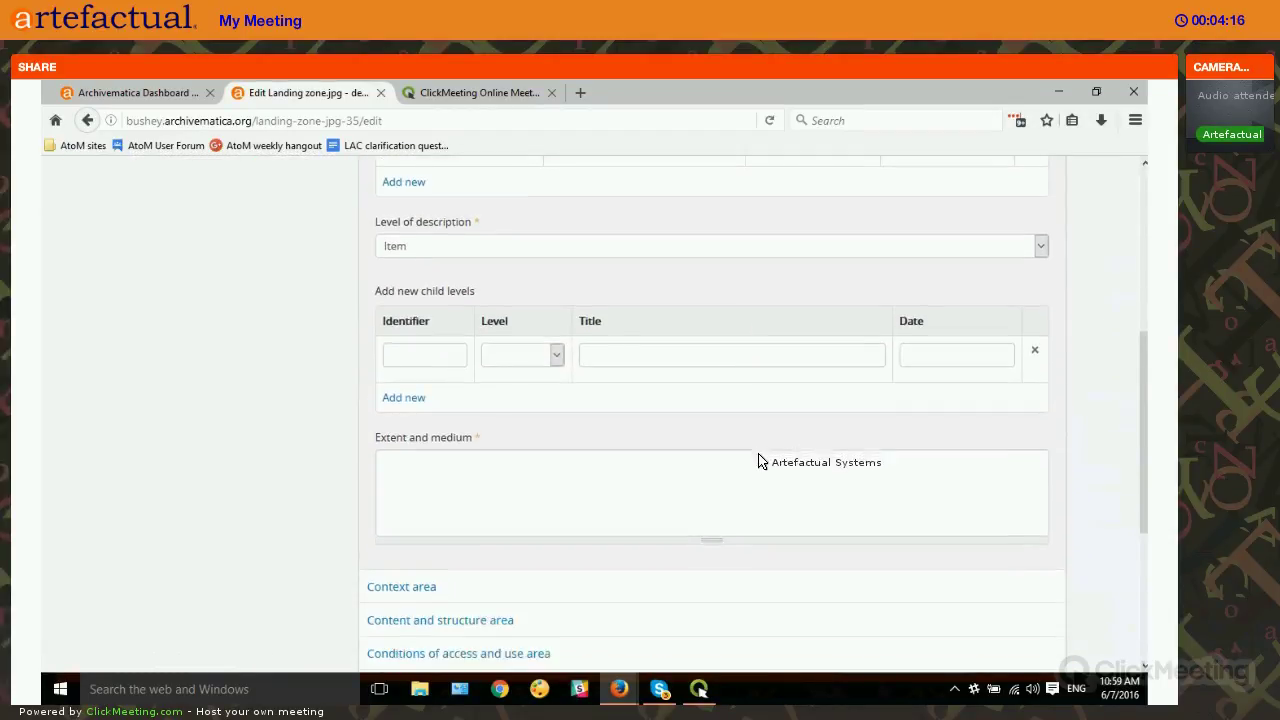
{"action": "left_click", "coordinate": [410, 588]}
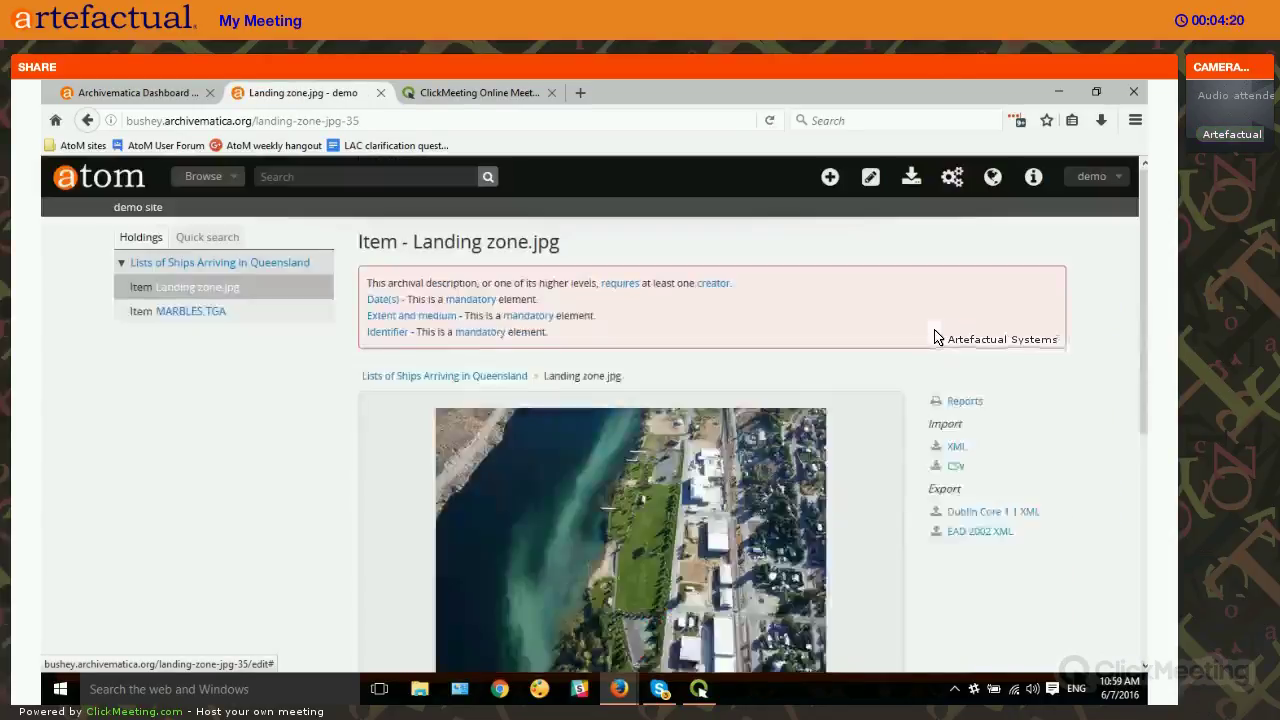
Step: Examine the Landing zone.jpg digital object metadata, in particular the Object UUID and the AIP UUID
{"action": "scroll", "coordinate": [940, 335], "scroll_direction": "down", "scroll_amount": 5}
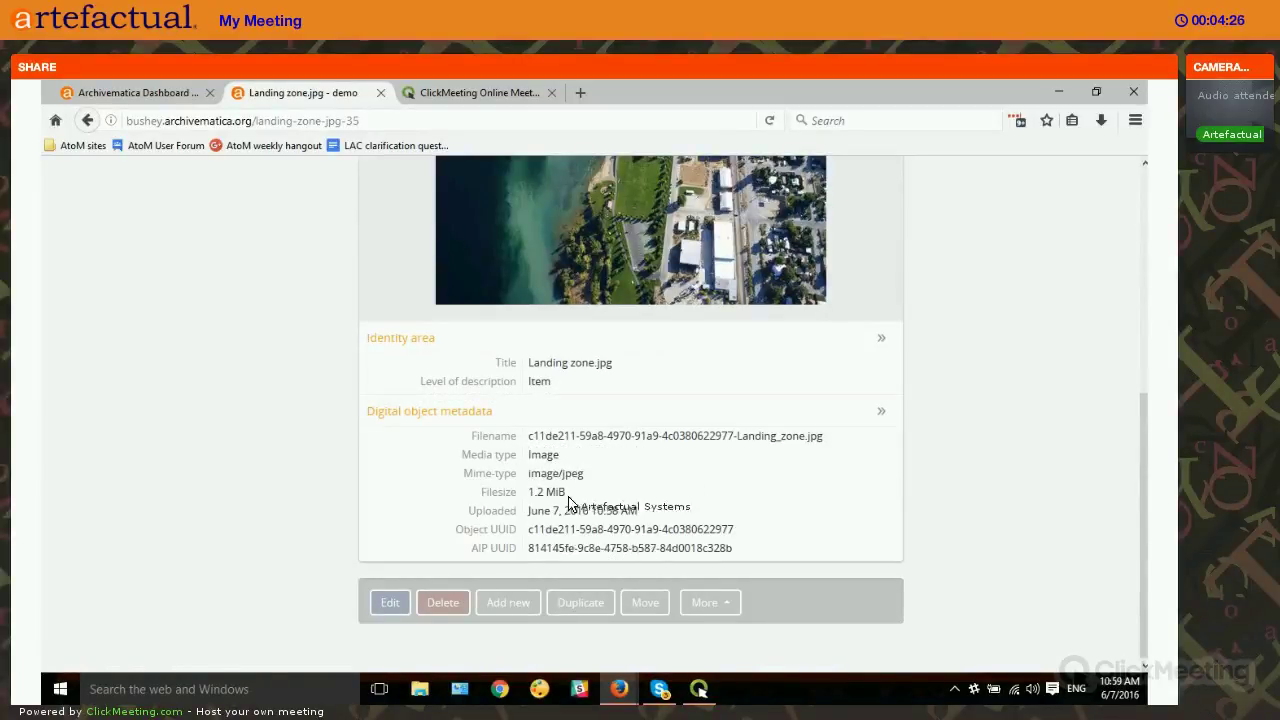
{"action": "scroll", "coordinate": [596, 432], "scroll_direction": "up", "scroll_amount": 2}
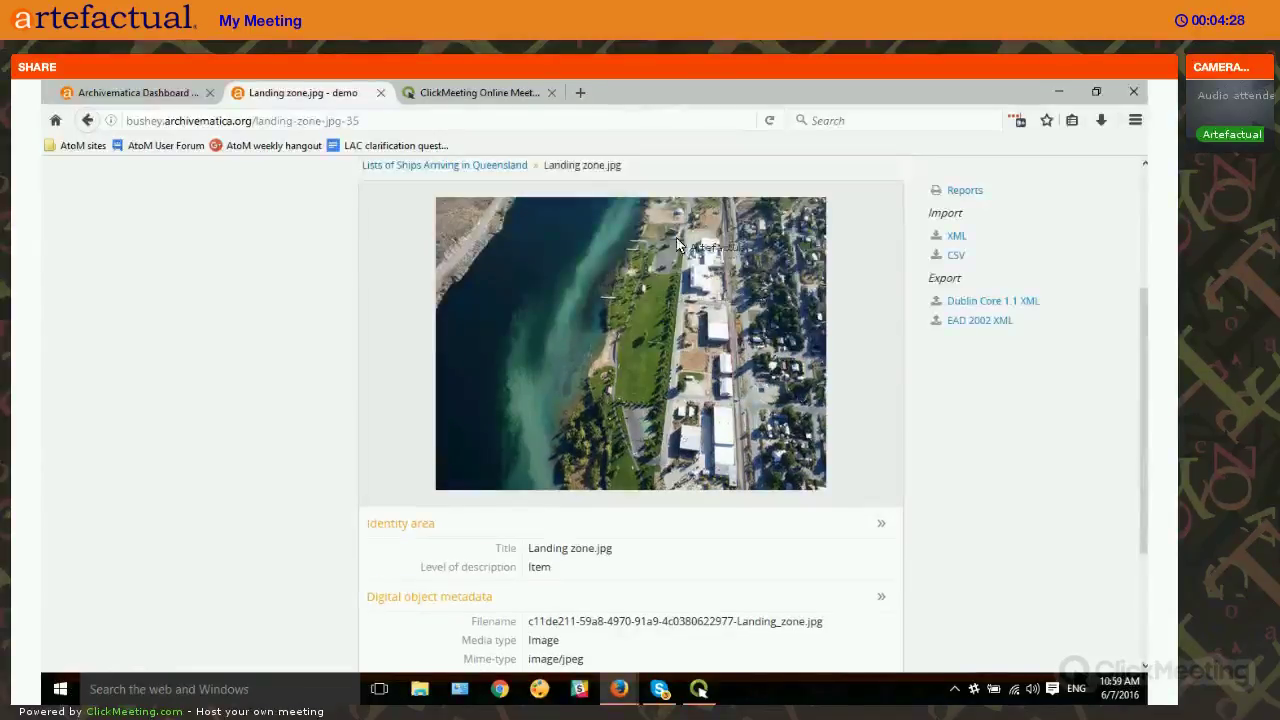
{"action": "scroll", "coordinate": [708, 318], "scroll_direction": "down", "scroll_amount": 2}
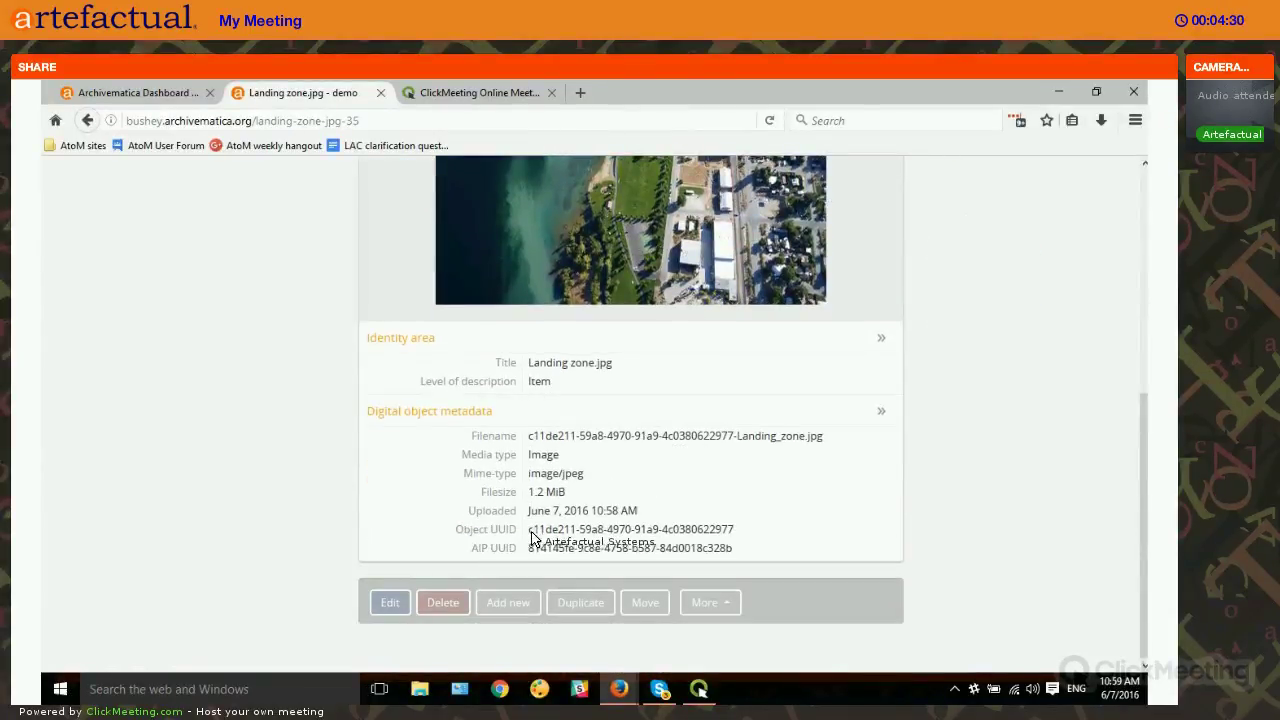
{"action": "left_click_drag", "start_coordinate": [528, 529], "coordinate": [735, 530]}
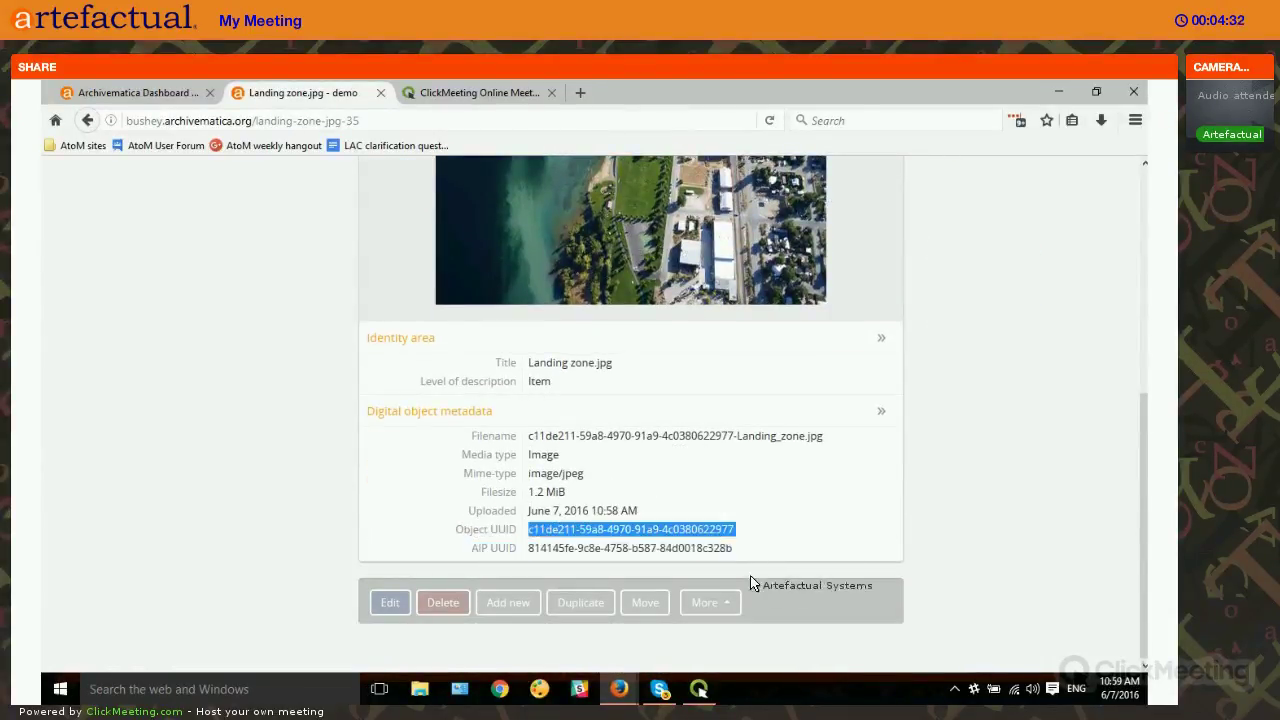
{"action": "left_click", "coordinate": [532, 557]}
{"action": "left_click_drag", "start_coordinate": [560, 558], "coordinate": [763, 563]}
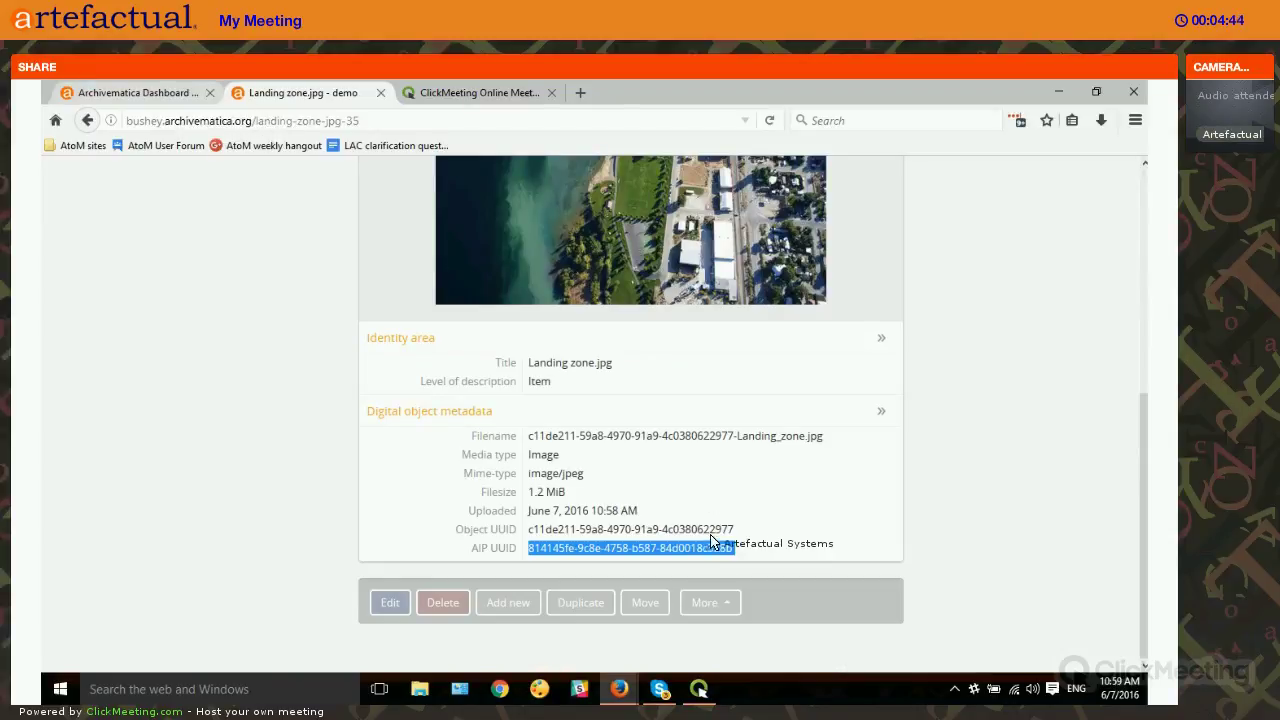
{"action": "left_click", "coordinate": [745, 493]}
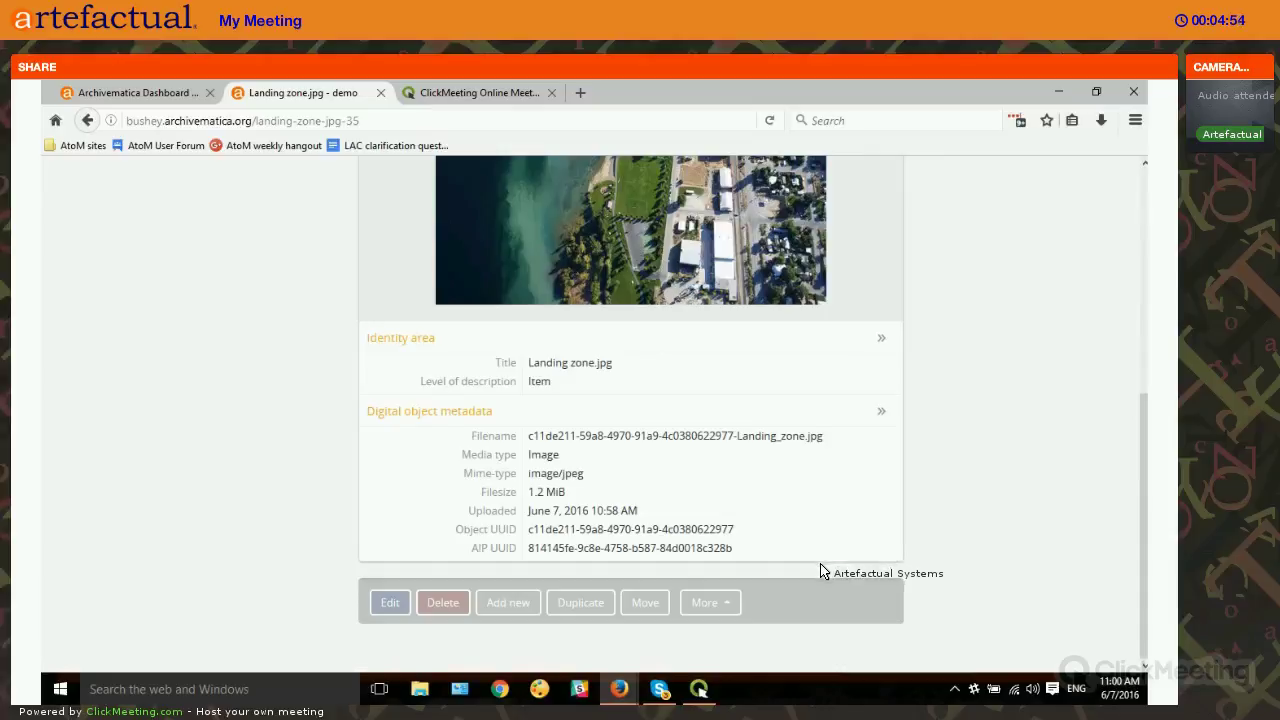
{"action": "scroll", "coordinate": [822, 571], "scroll_direction": "up", "scroll_amount": 6}
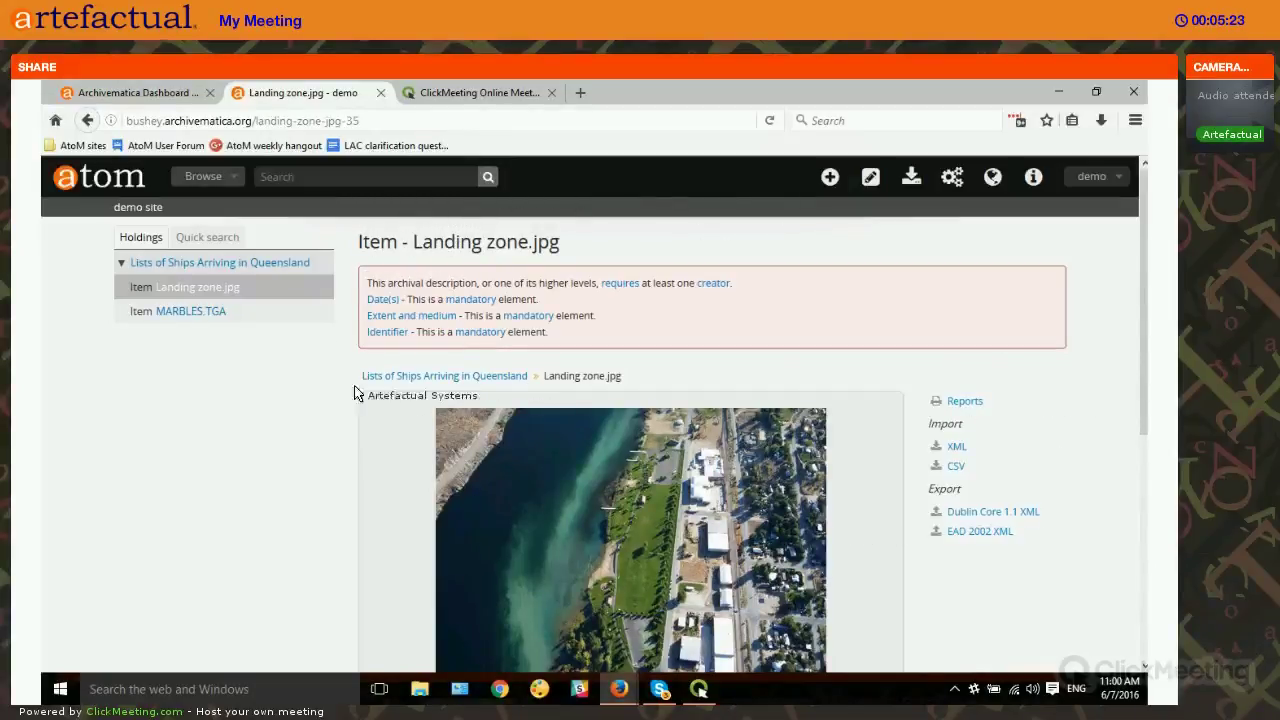
{"action": "left_click", "coordinate": [138, 92]}
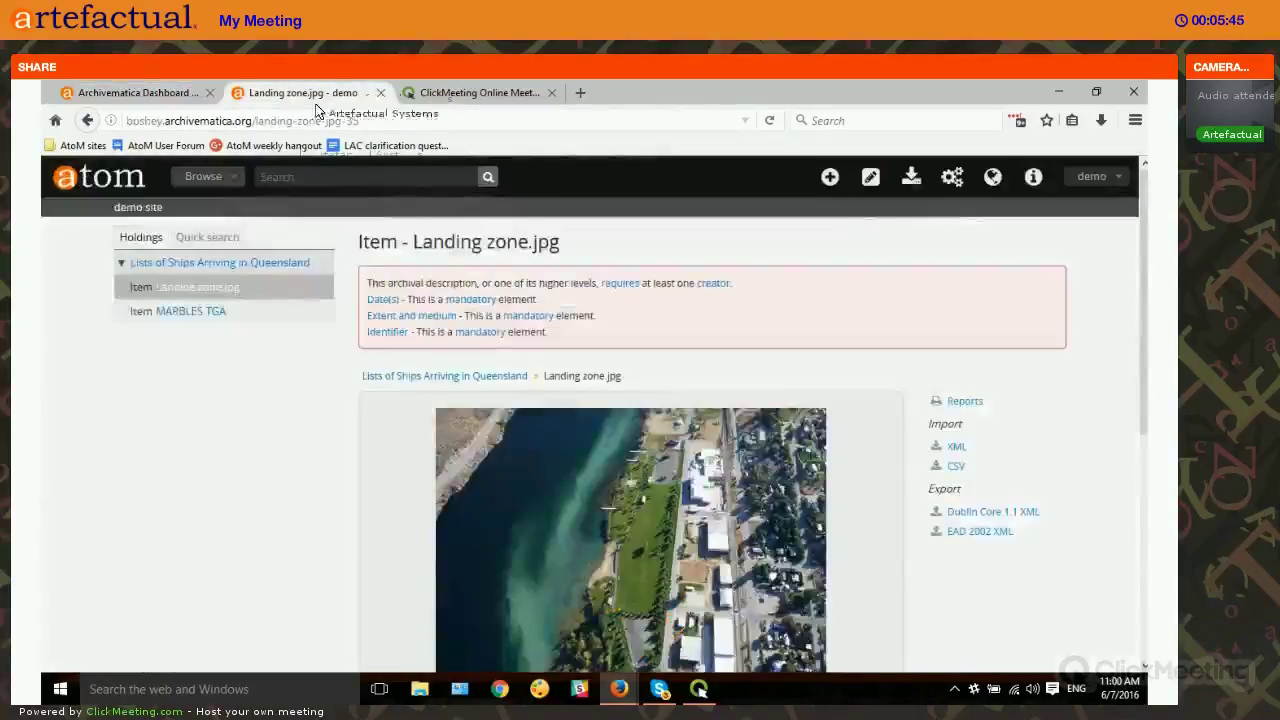
{"action": "left_click", "coordinate": [314, 92]}
{"action": "scroll", "coordinate": [460, 440], "scroll_direction": "down", "scroll_amount": 2}
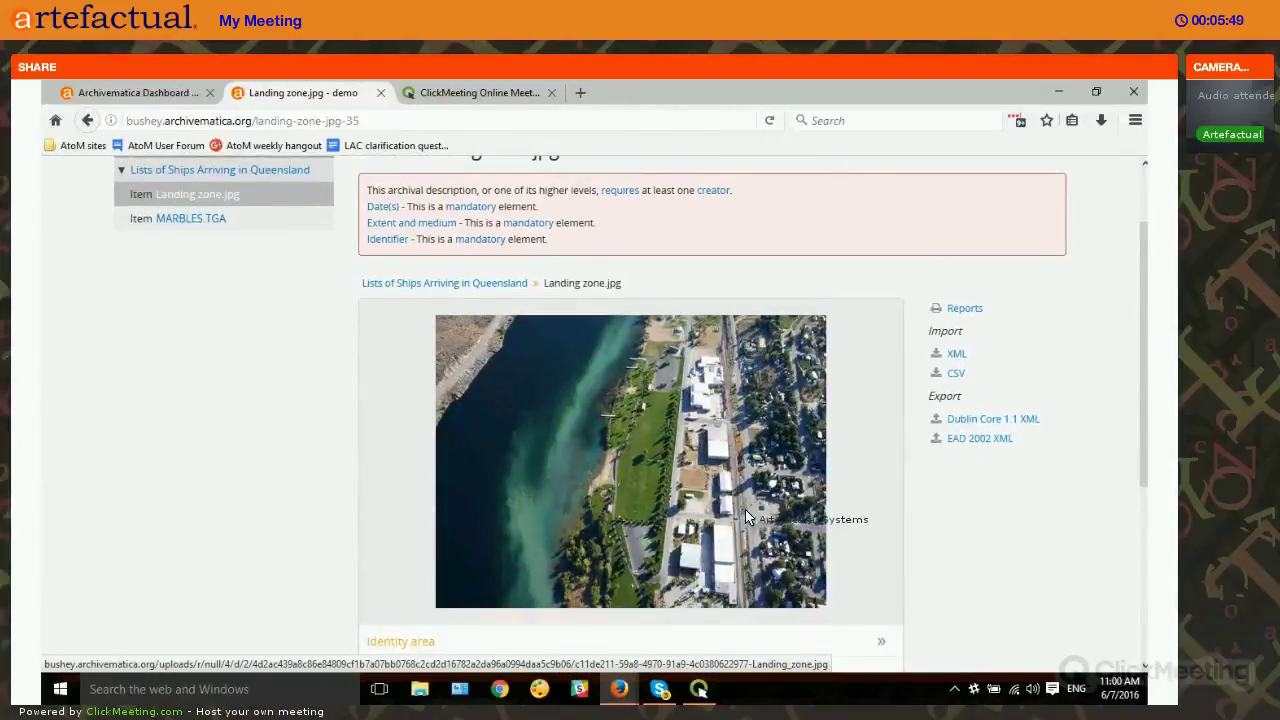
{"action": "scroll", "coordinate": [762, 512], "scroll_direction": "up", "scroll_amount": 2}
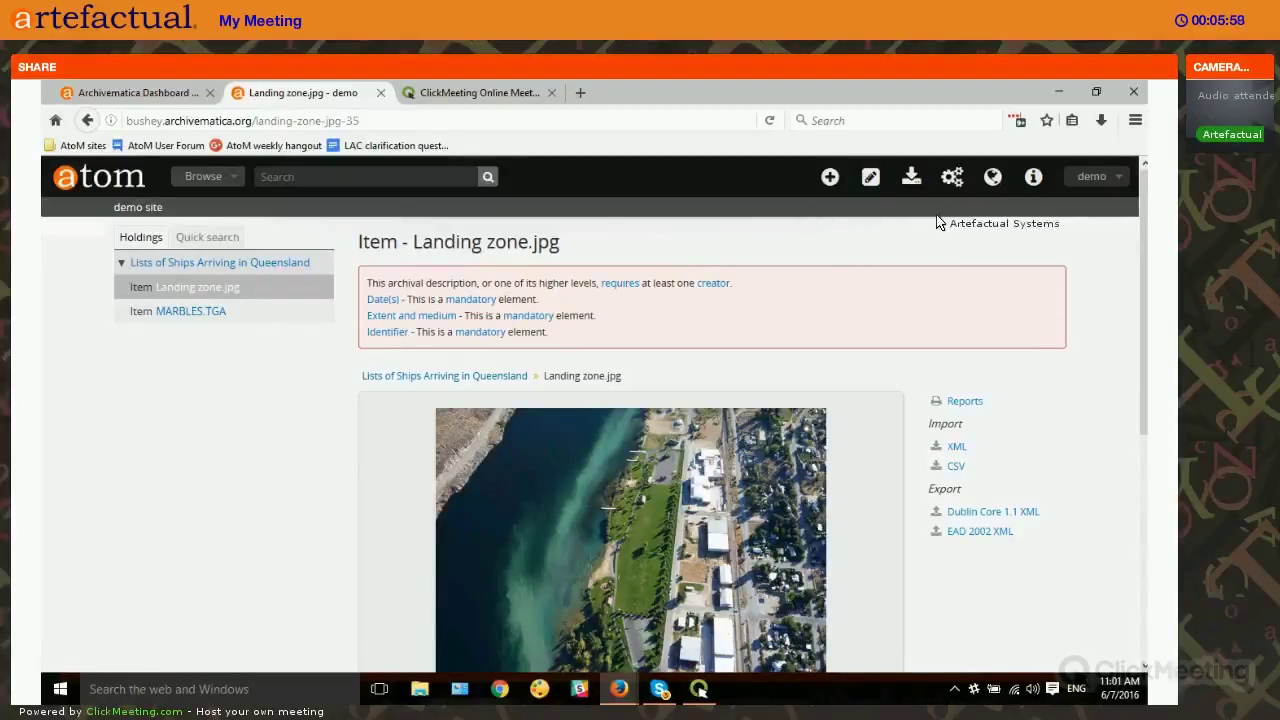
Step: Open the Levels of description taxonomy from the second page of AtoM's taxonomy list
{"action": "left_click", "coordinate": [876, 186]}
{"action": "left_click", "coordinate": [734, 370]}
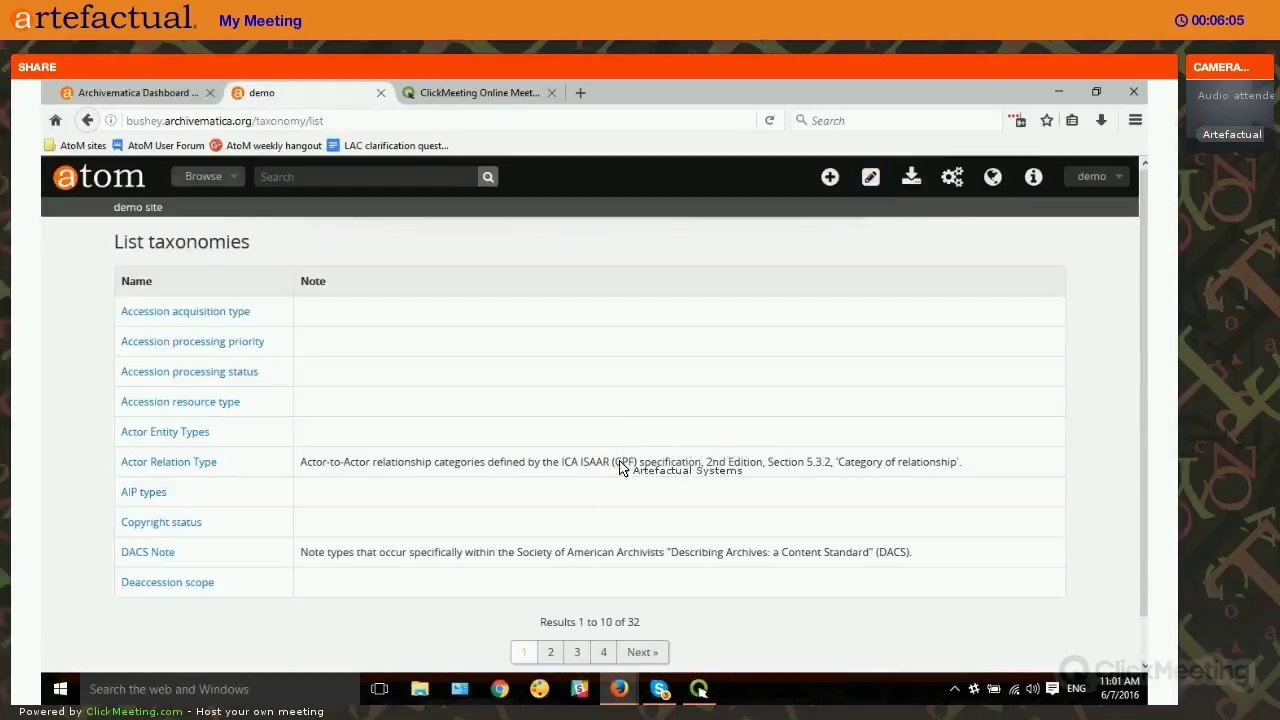
{"action": "scroll", "coordinate": [623, 471], "scroll_direction": "down", "scroll_amount": 2}
{"action": "left_click", "coordinate": [550, 607]}
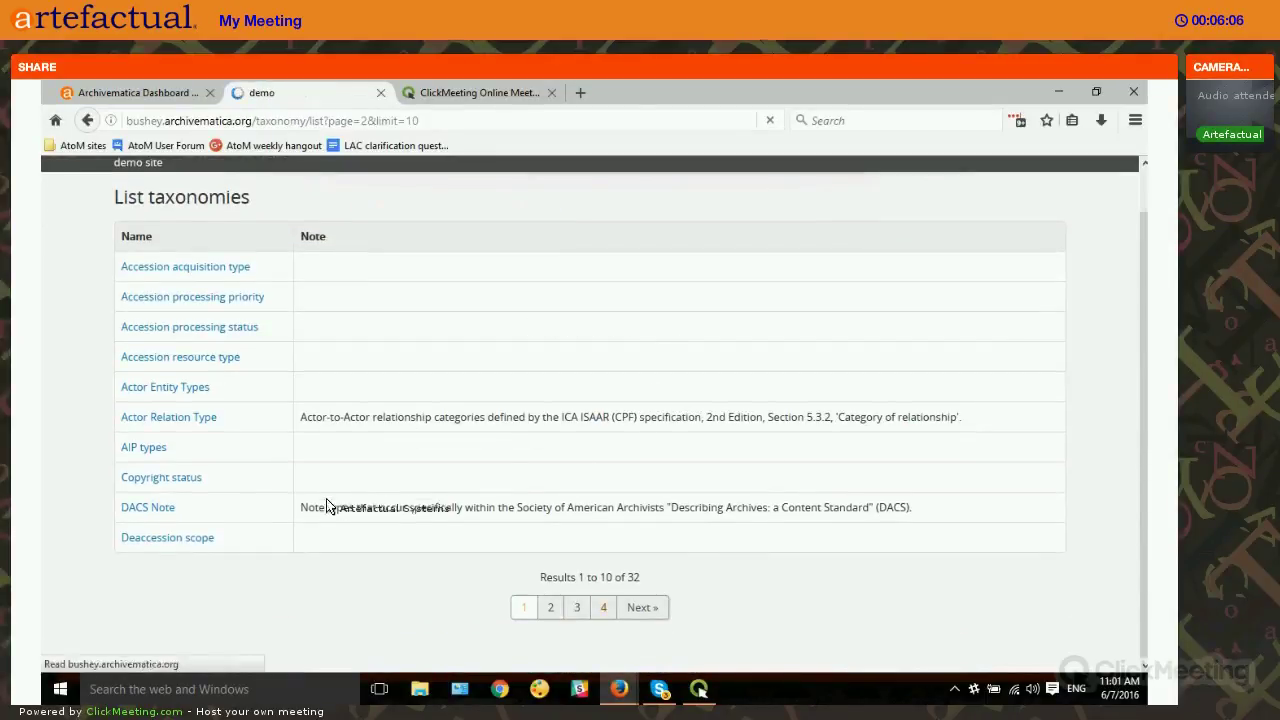
{"action": "scroll", "coordinate": [323, 551], "scroll_direction": "down", "scroll_amount": 2}
{"action": "left_click", "coordinate": [171, 554]}
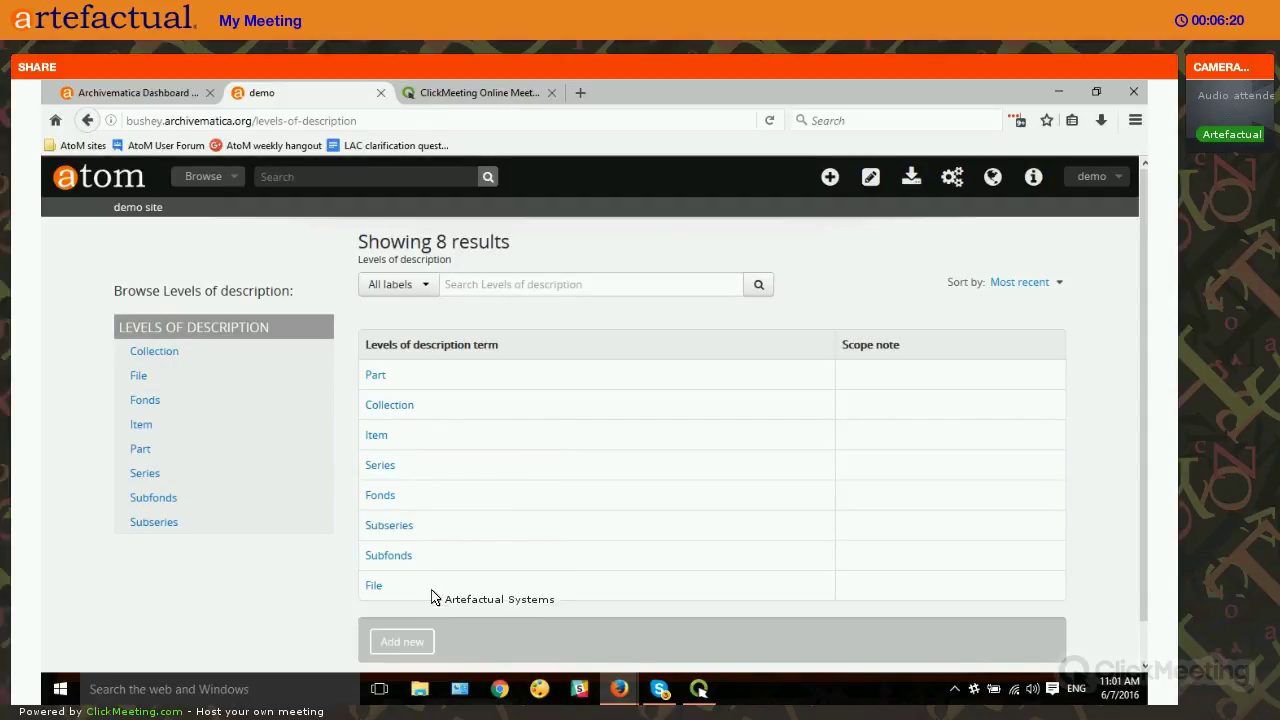
Step: Add the term Subsubseries to the Levels of description taxonomy, save it, and return to the list of terms
{"action": "left_click", "coordinate": [406, 641]}
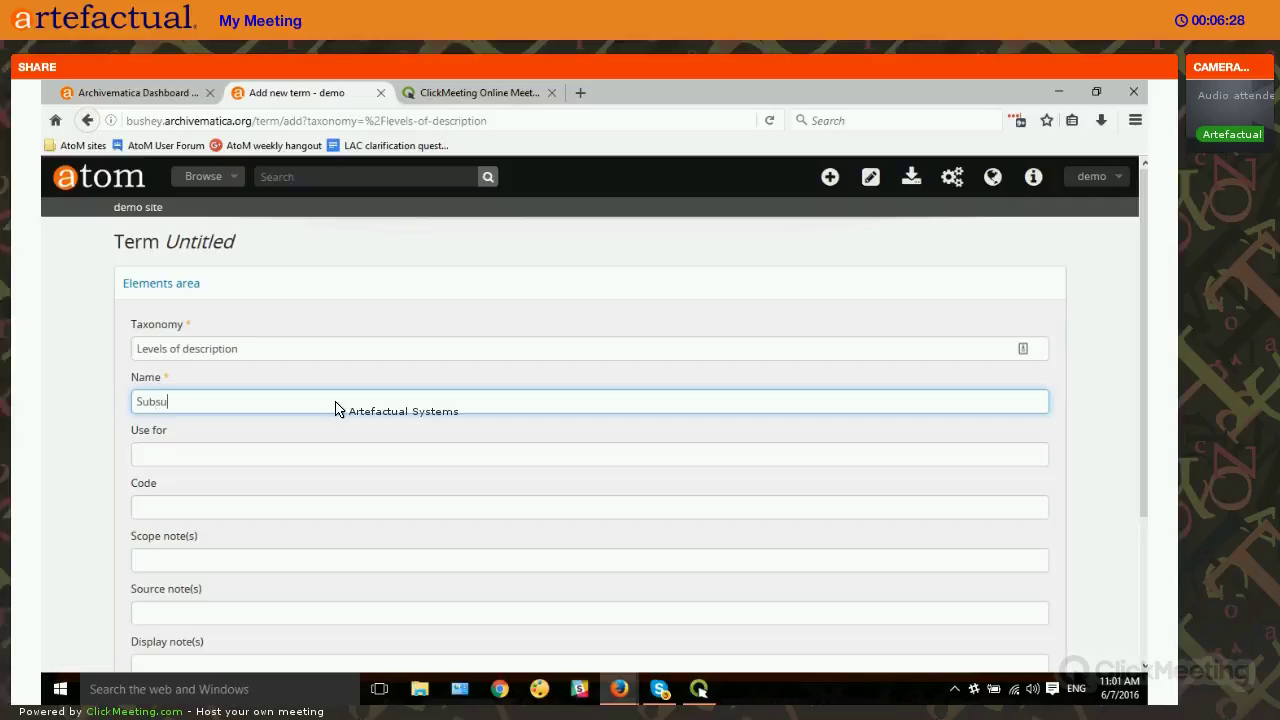
{"action": "type", "text": "Subsubseries"}
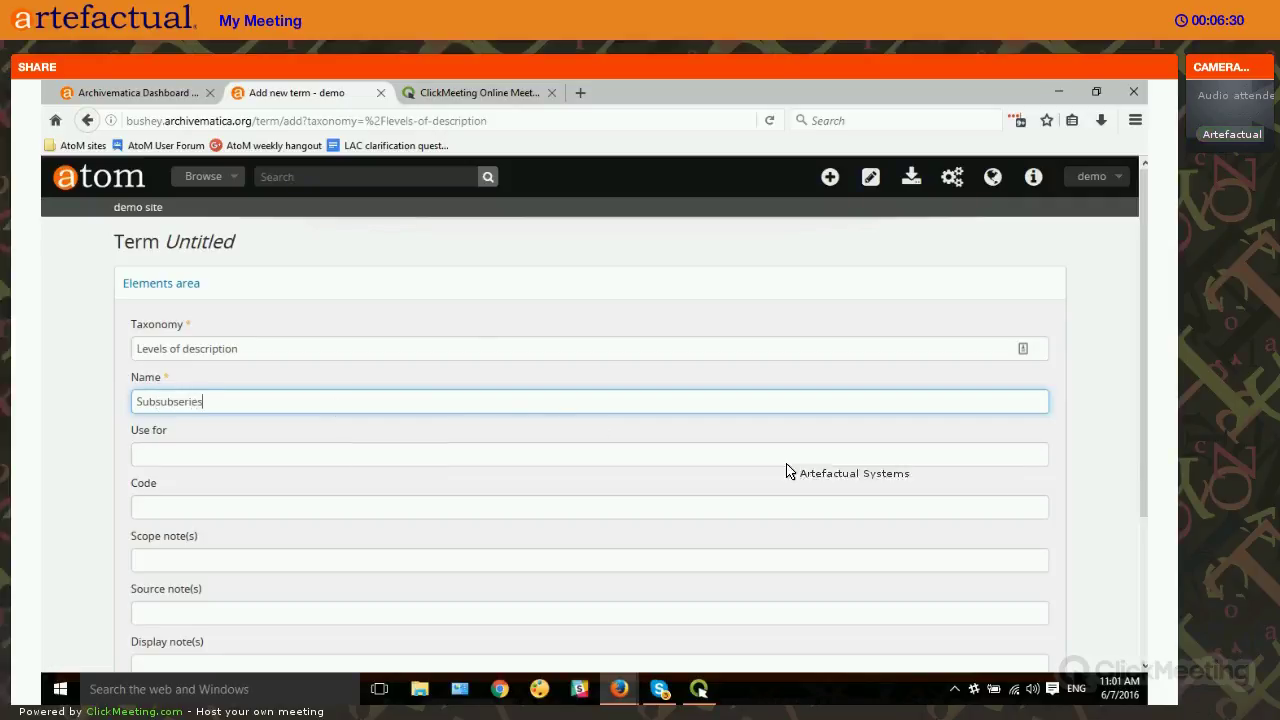
{"action": "scroll", "coordinate": [791, 471], "scroll_direction": "down", "scroll_amount": 4}
{"action": "left_click", "coordinate": [220, 586]}
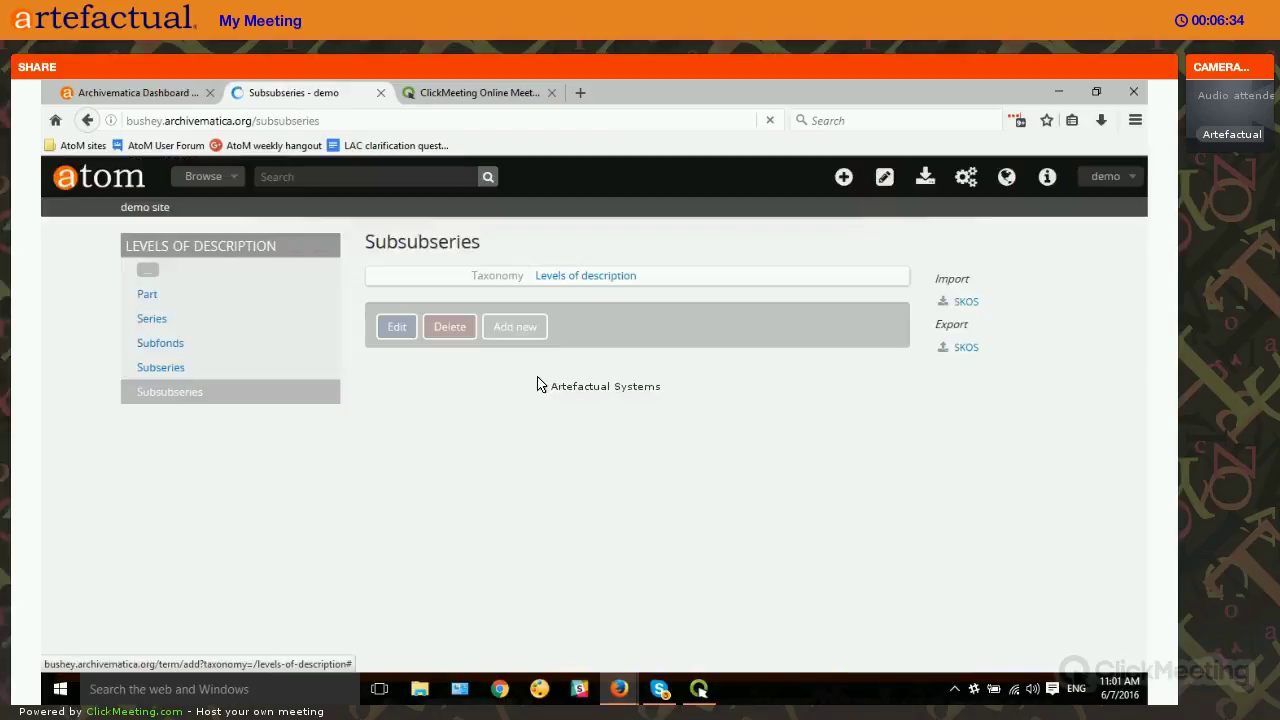
{"action": "left_click", "coordinate": [620, 276]}
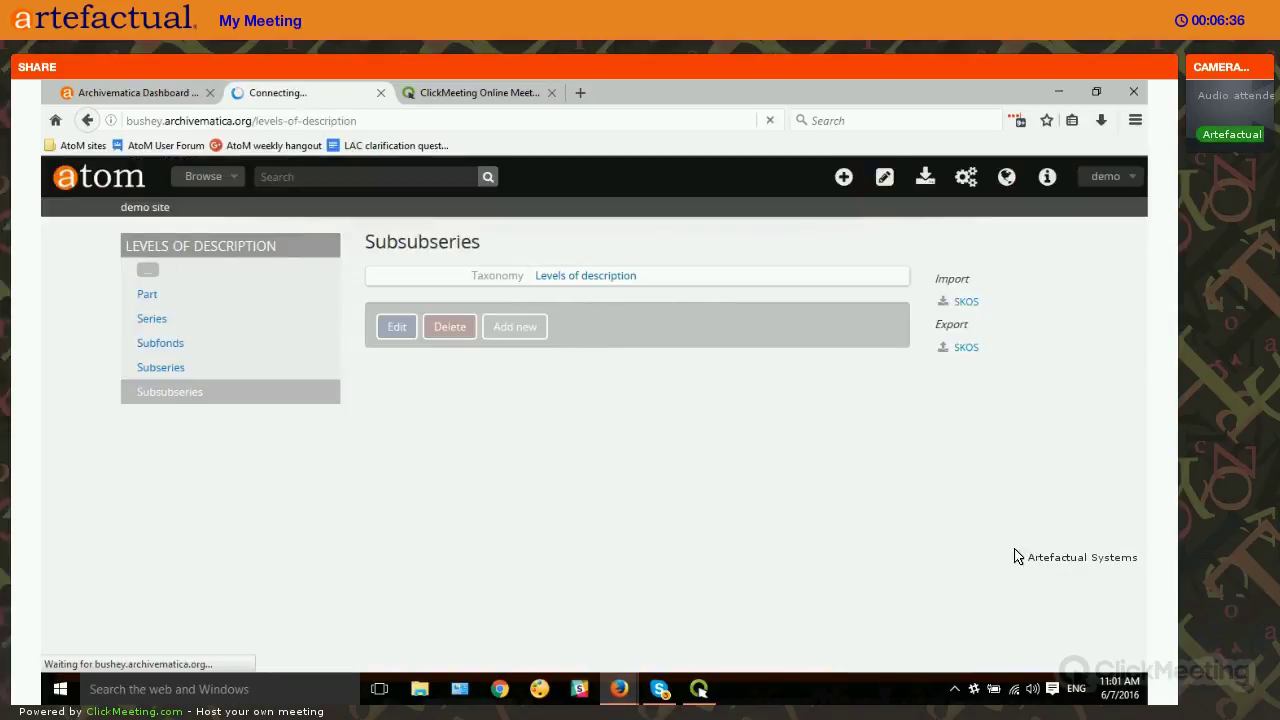
{"action": "scroll", "coordinate": [590, 470], "scroll_direction": "down", "scroll_amount": 1}
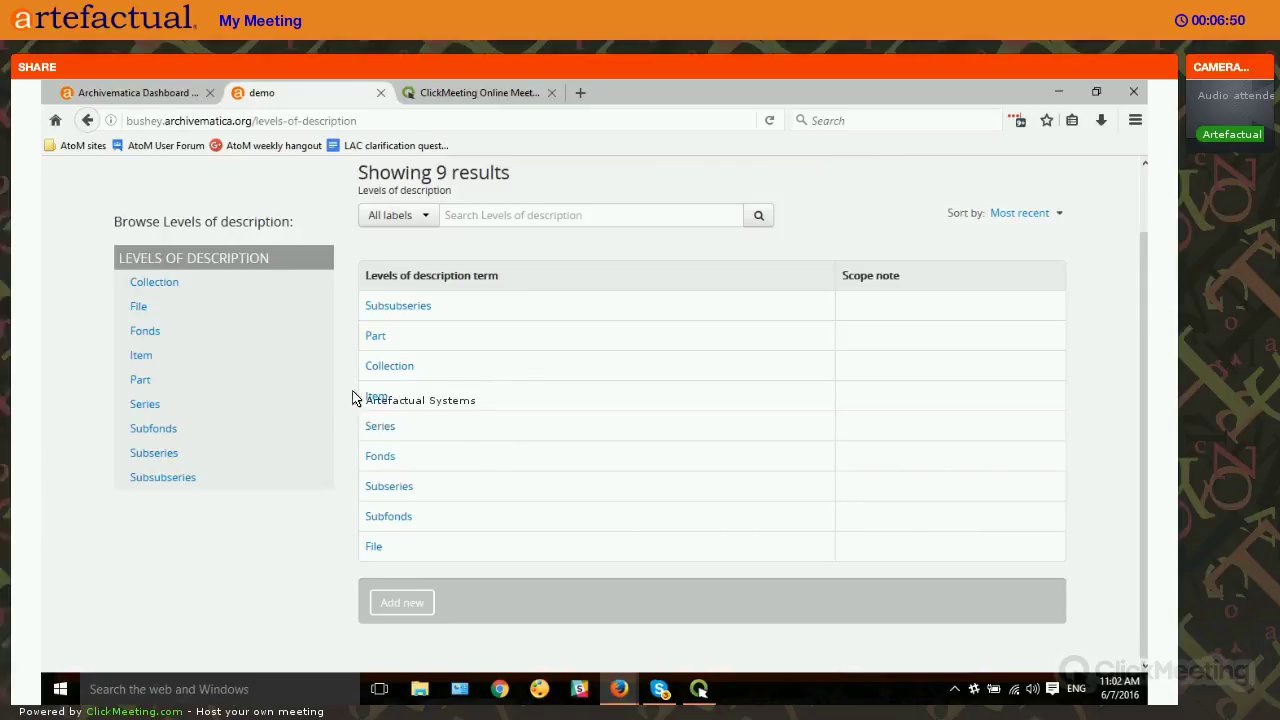
Step: In Archivematica's AtoM DIP upload administration, fetch the levels of description from AtoM and compare them with AtoM's term list
{"action": "left_click", "coordinate": [100, 93]}
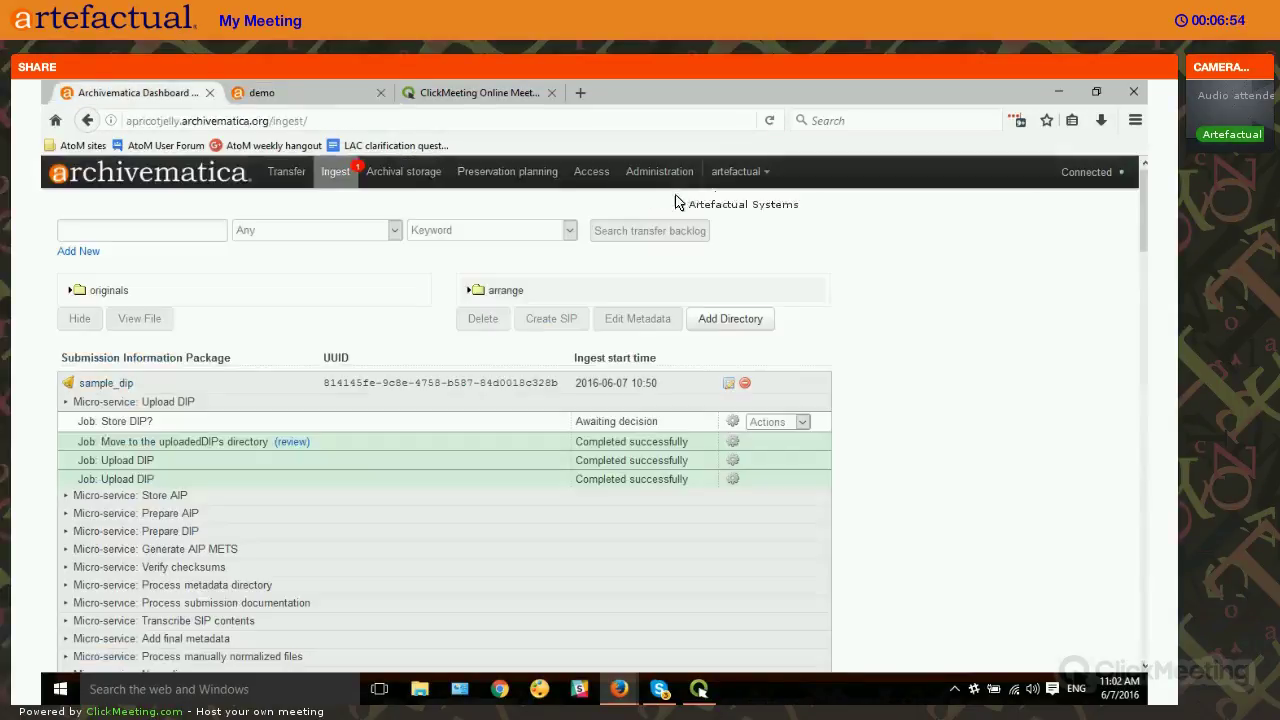
{"action": "left_click", "coordinate": [659, 171]}
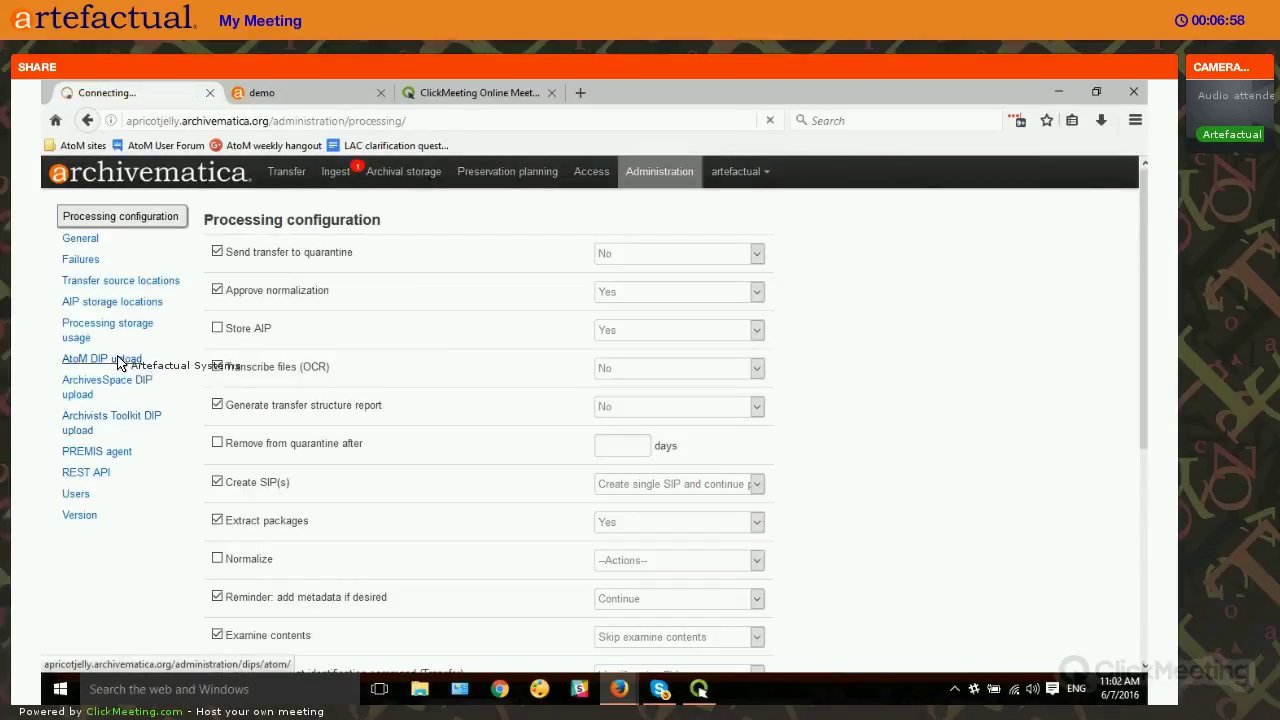
{"action": "left_click", "coordinate": [118, 360]}
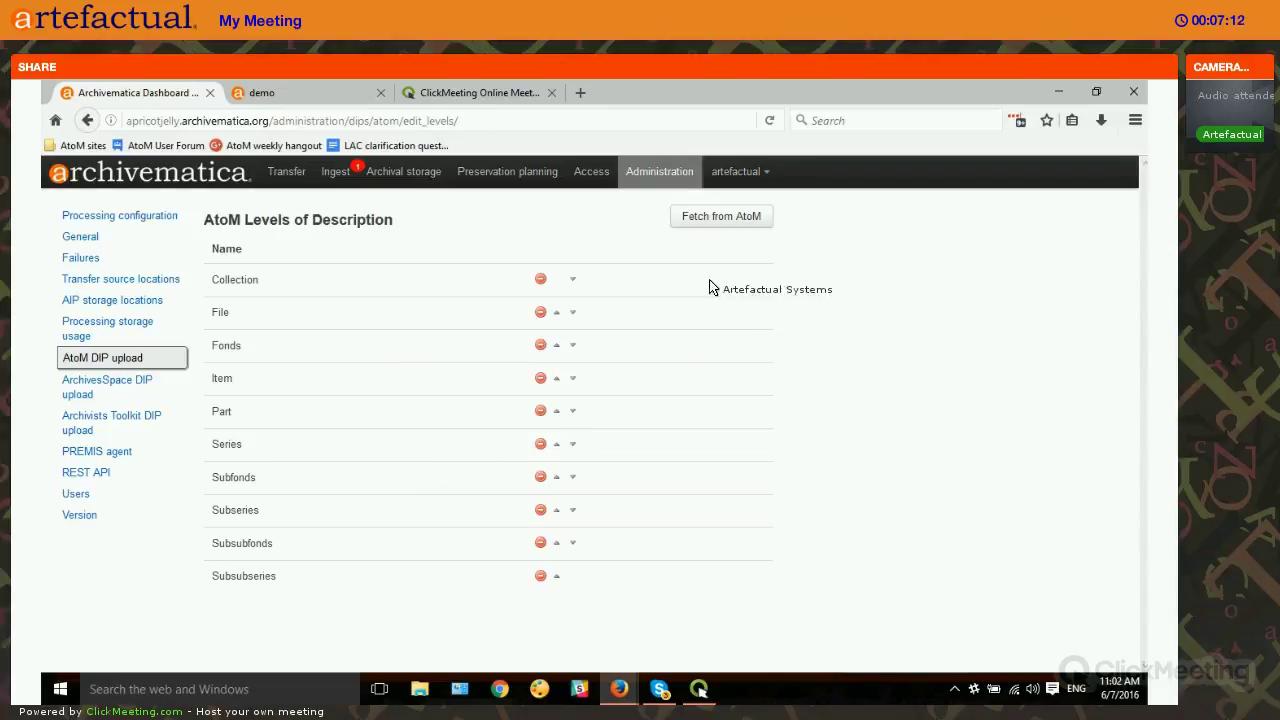
{"action": "left_click", "coordinate": [741, 222]}
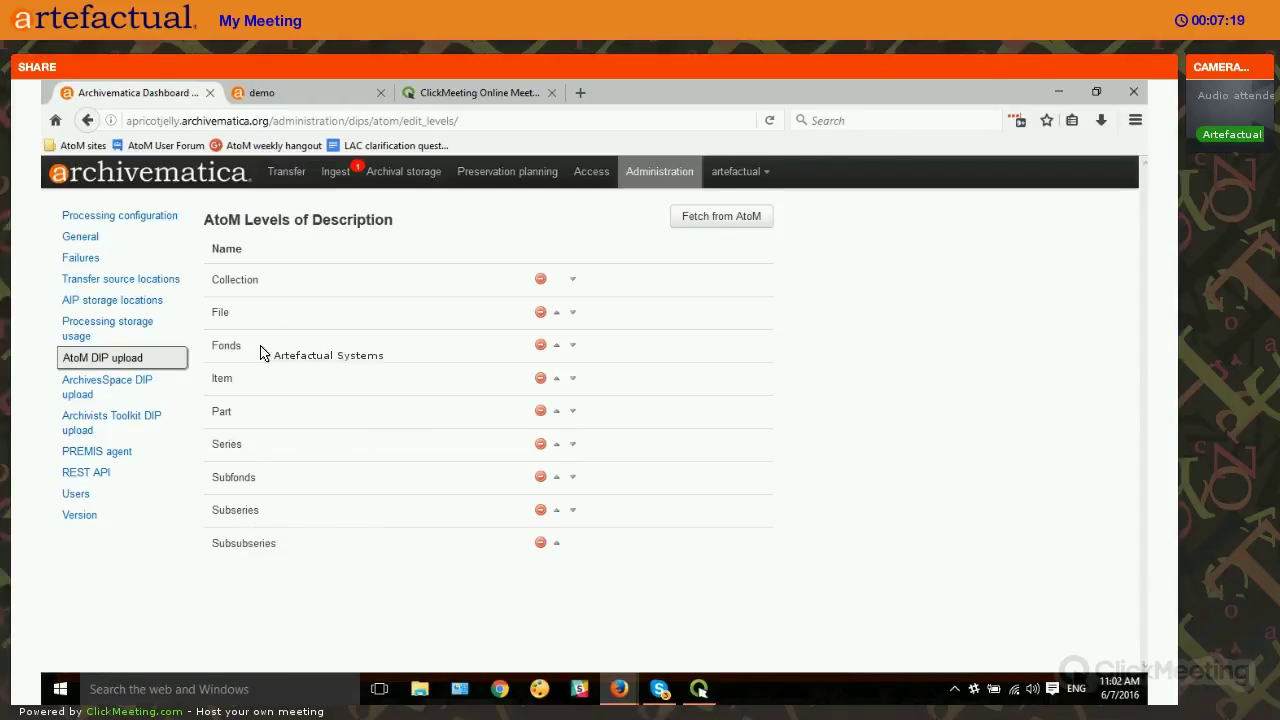
{"action": "left_click", "coordinate": [262, 93]}
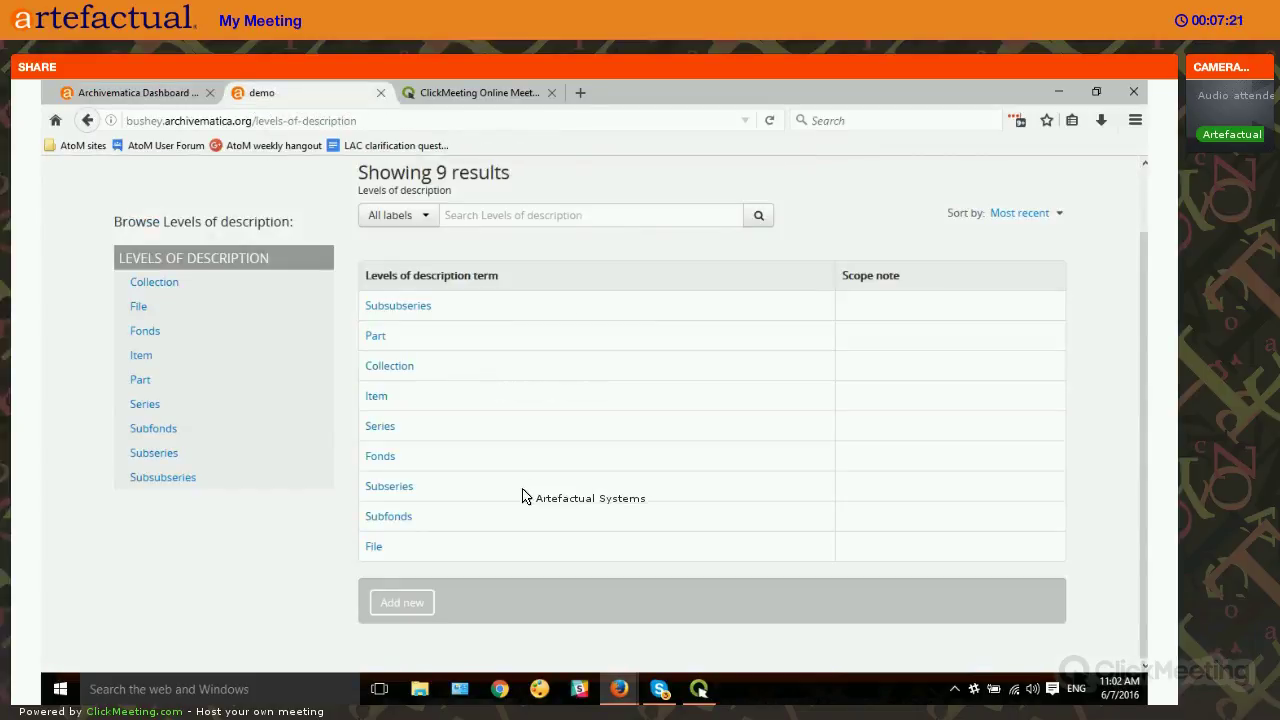
{"action": "left_click", "coordinate": [137, 93]}
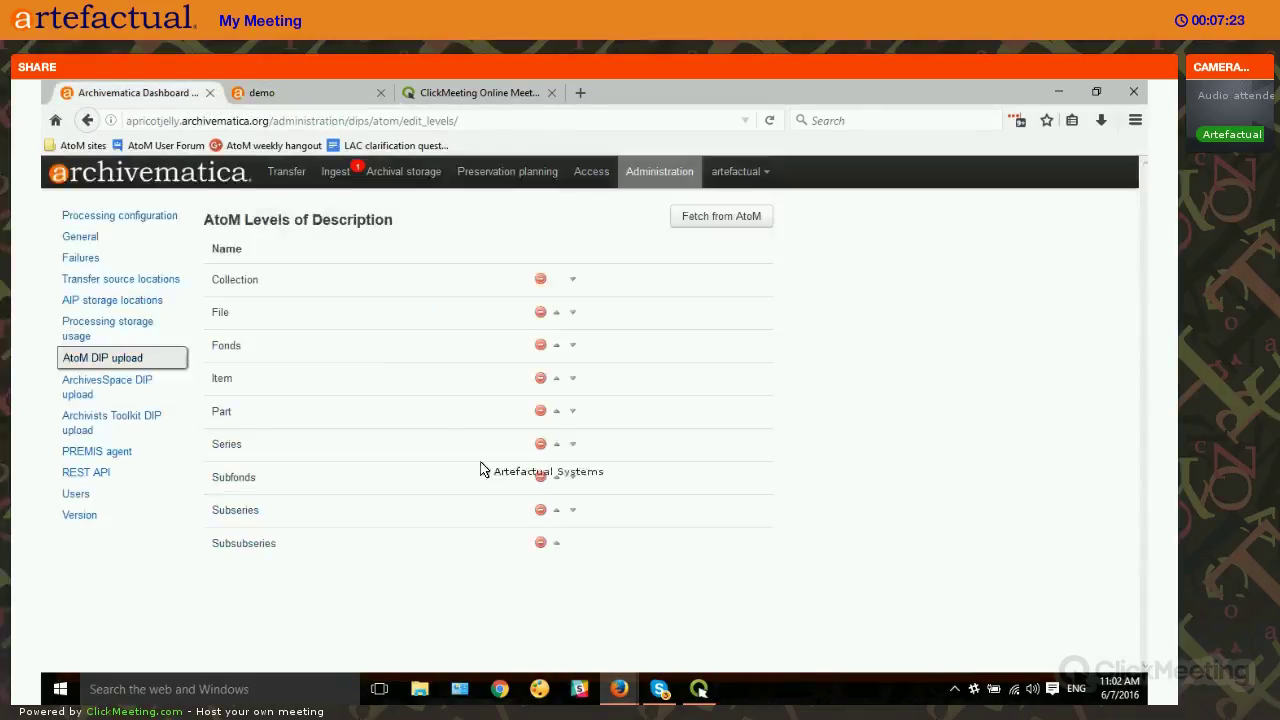
Step: Open Archivematica's ingest area and search the transfer backlog for "Photo Collection", first as a phrase and then as a keyword
{"action": "left_click", "coordinate": [335, 175]}
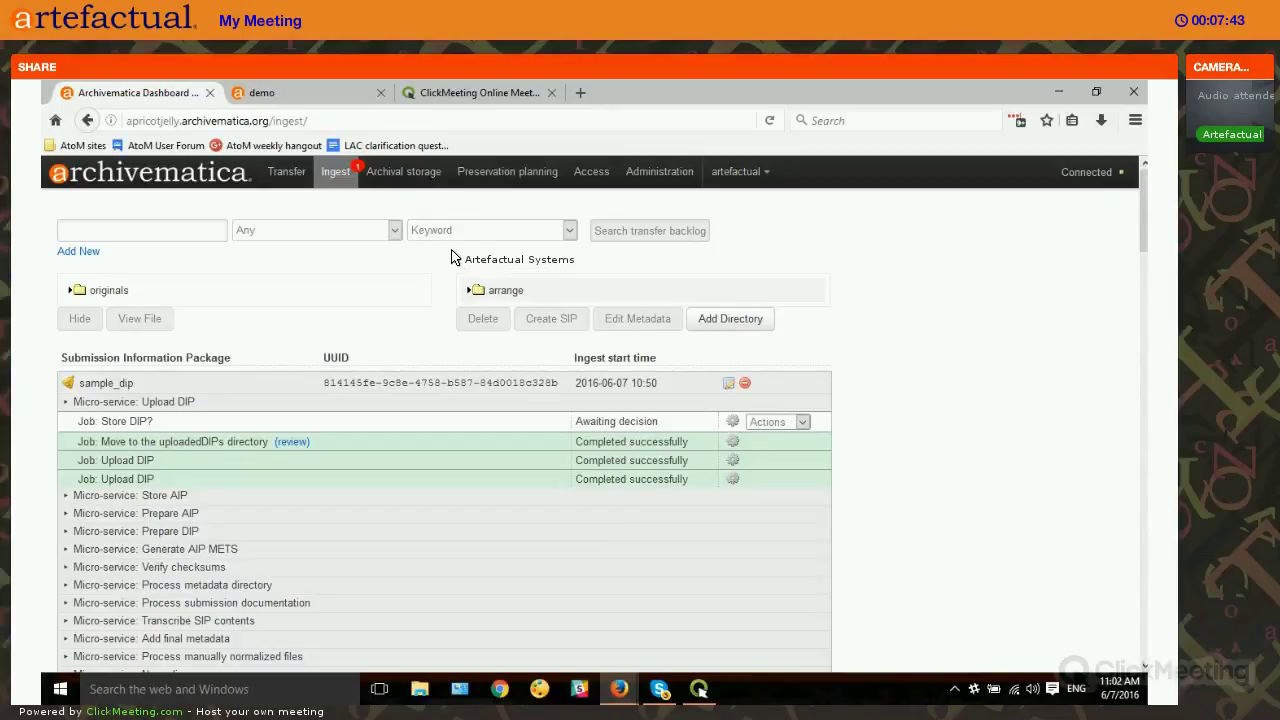
{"action": "left_click", "coordinate": [190, 228]}
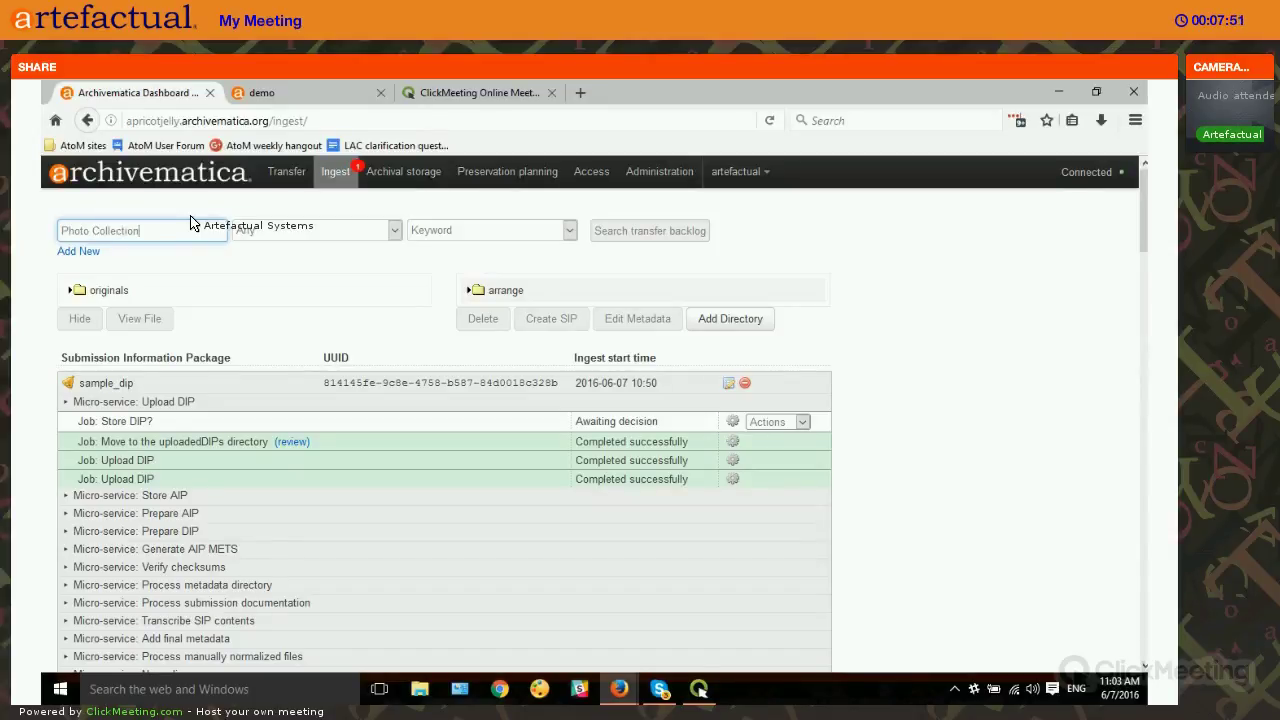
{"action": "left_click", "coordinate": [500, 232]}
{"action": "left_click", "coordinate": [540, 262]}
{"action": "left_click", "coordinate": [250, 288]}
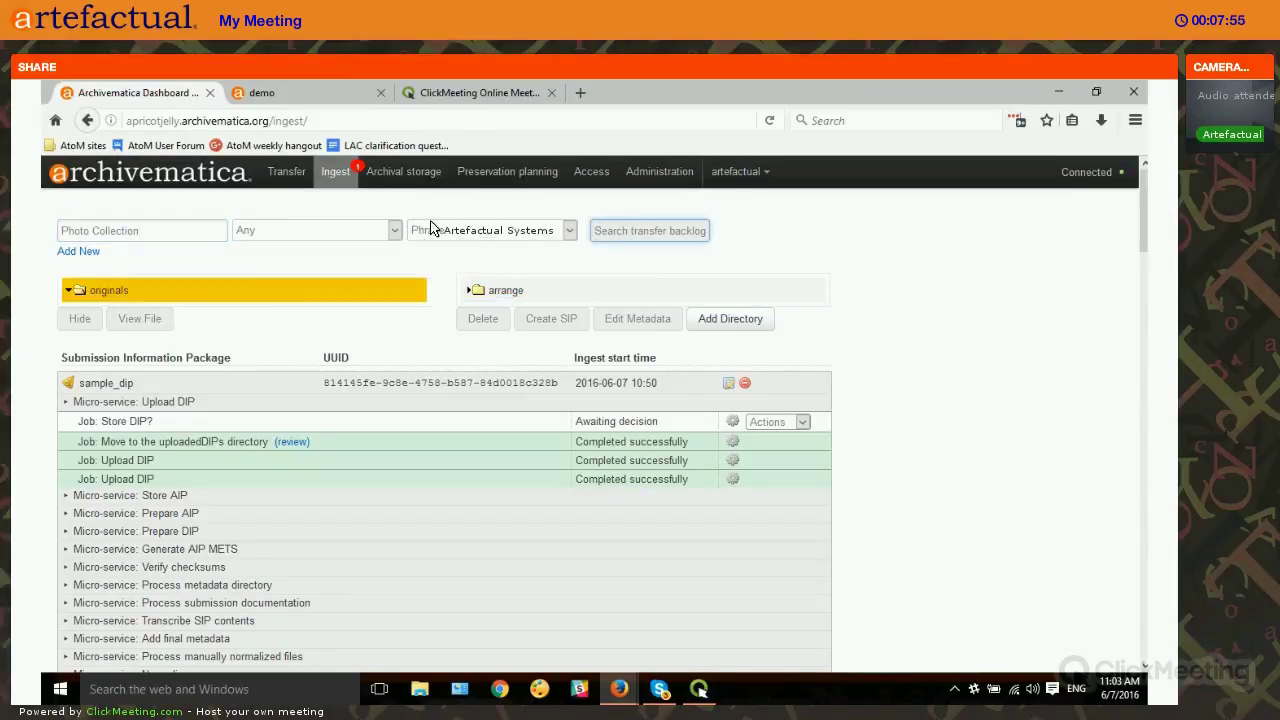
{"action": "left_click", "coordinate": [598, 231]}
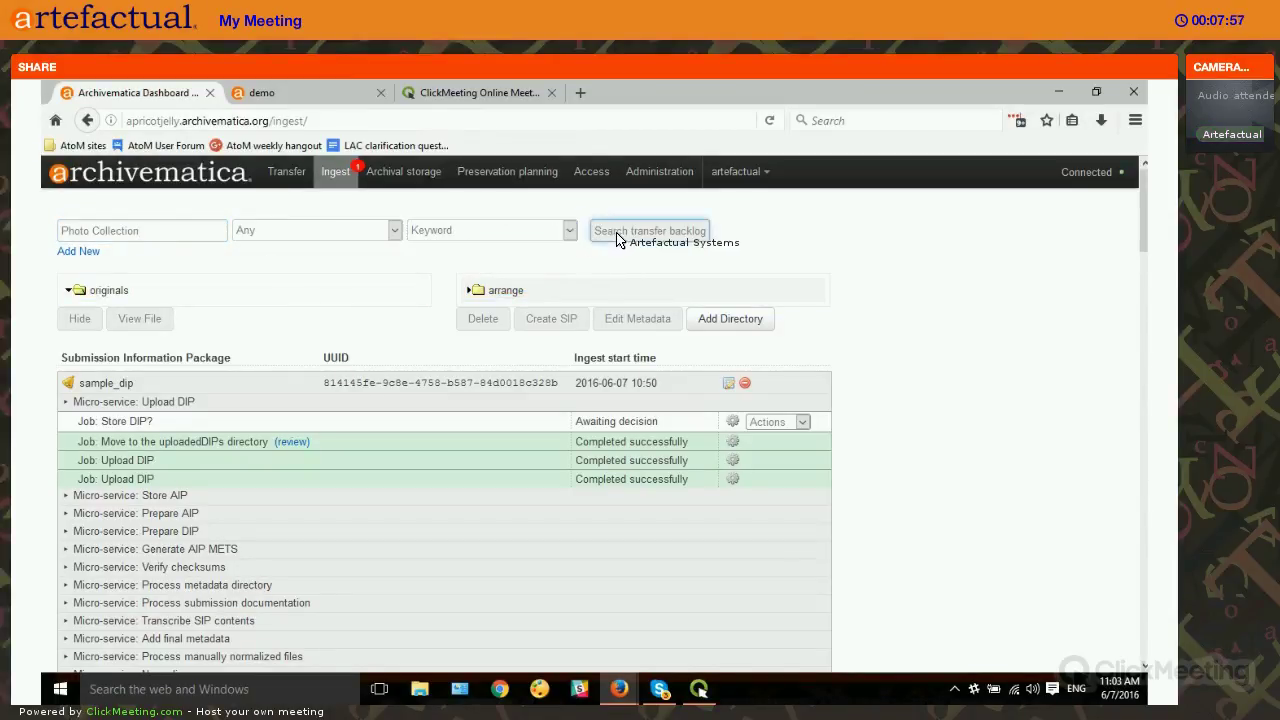
Step: Search the transfer backlog for "Photo_Collection" and expand the Photo_Collection transfer under originals
{"action": "left_click", "coordinate": [160, 237]}
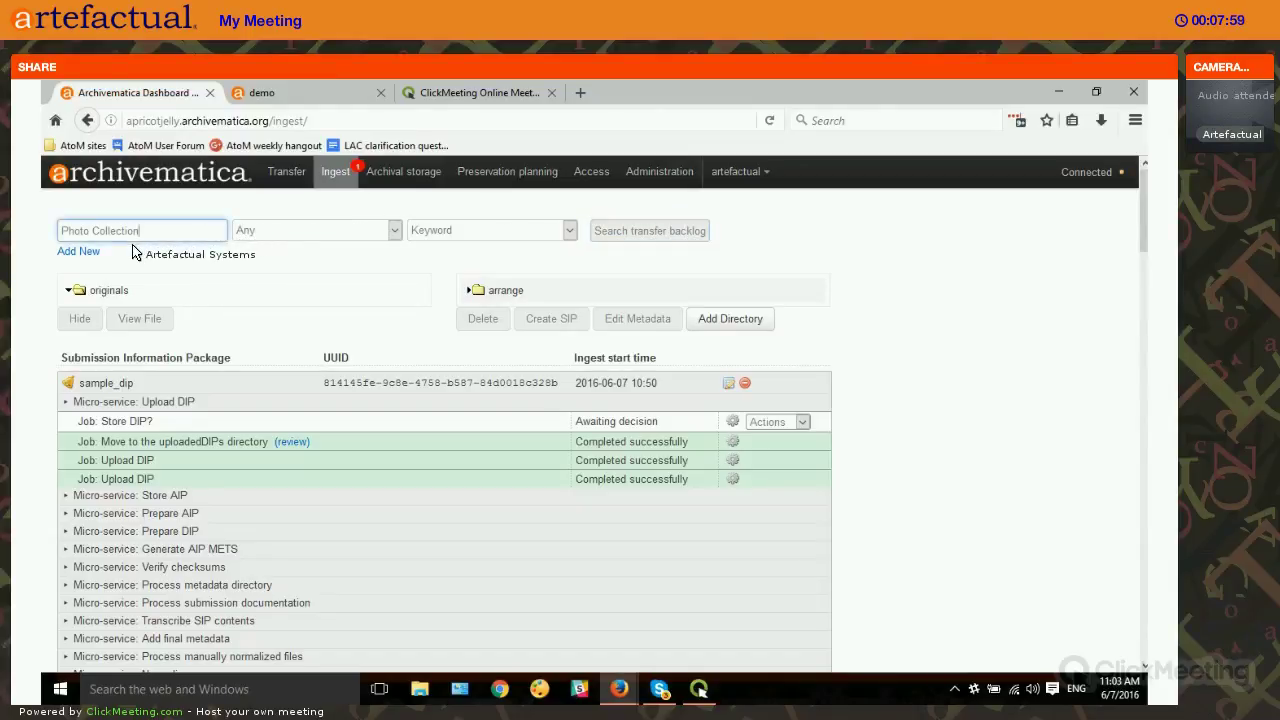
{"action": "type", "text": "*"}
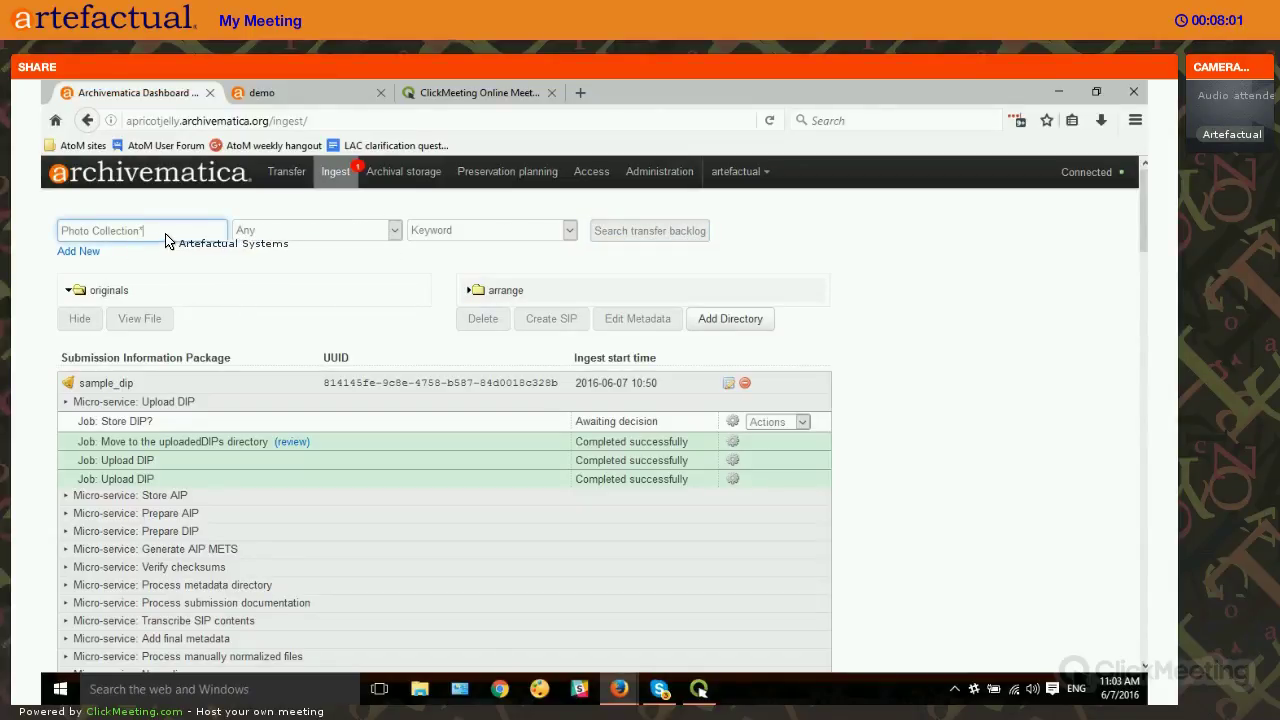
{"action": "key", "text": "BackSpace"}
{"action": "key", "text": "ctrl+Left"}
{"action": "key", "text": "BackSpace"}
{"action": "type", "text": "_"}
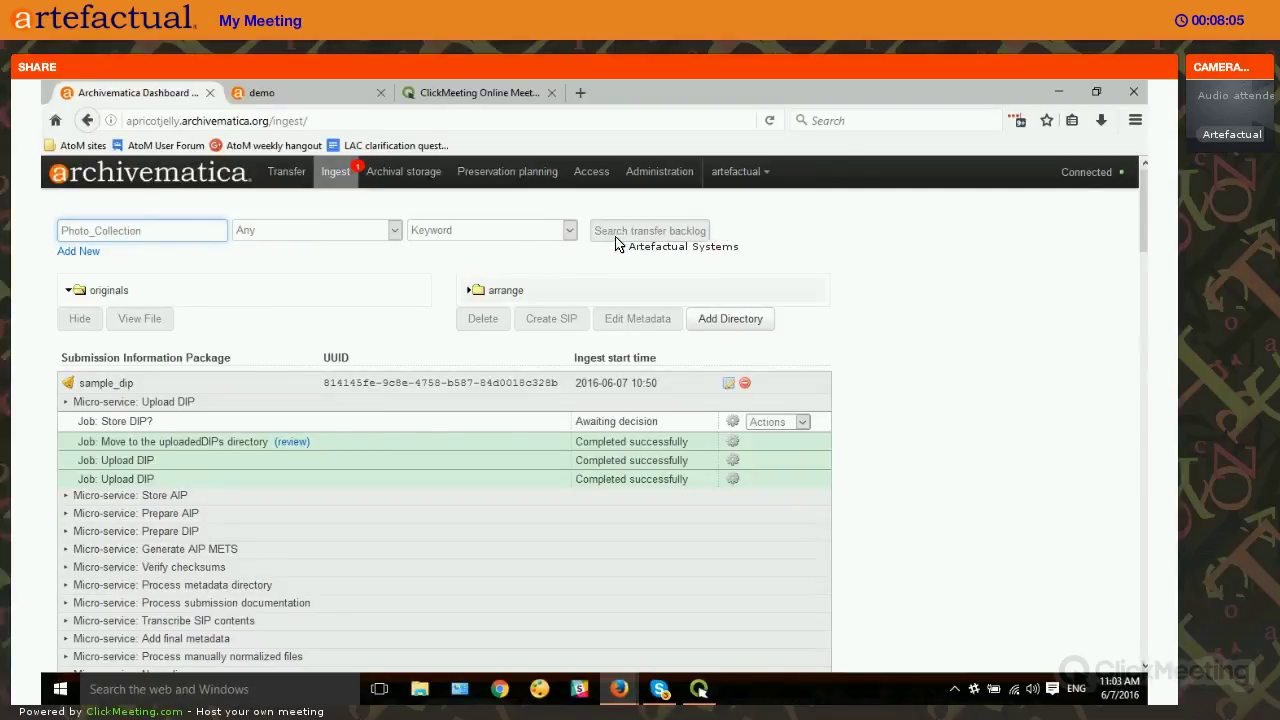
{"action": "left_click", "coordinate": [612, 236]}
{"action": "left_click", "coordinate": [83, 323]}
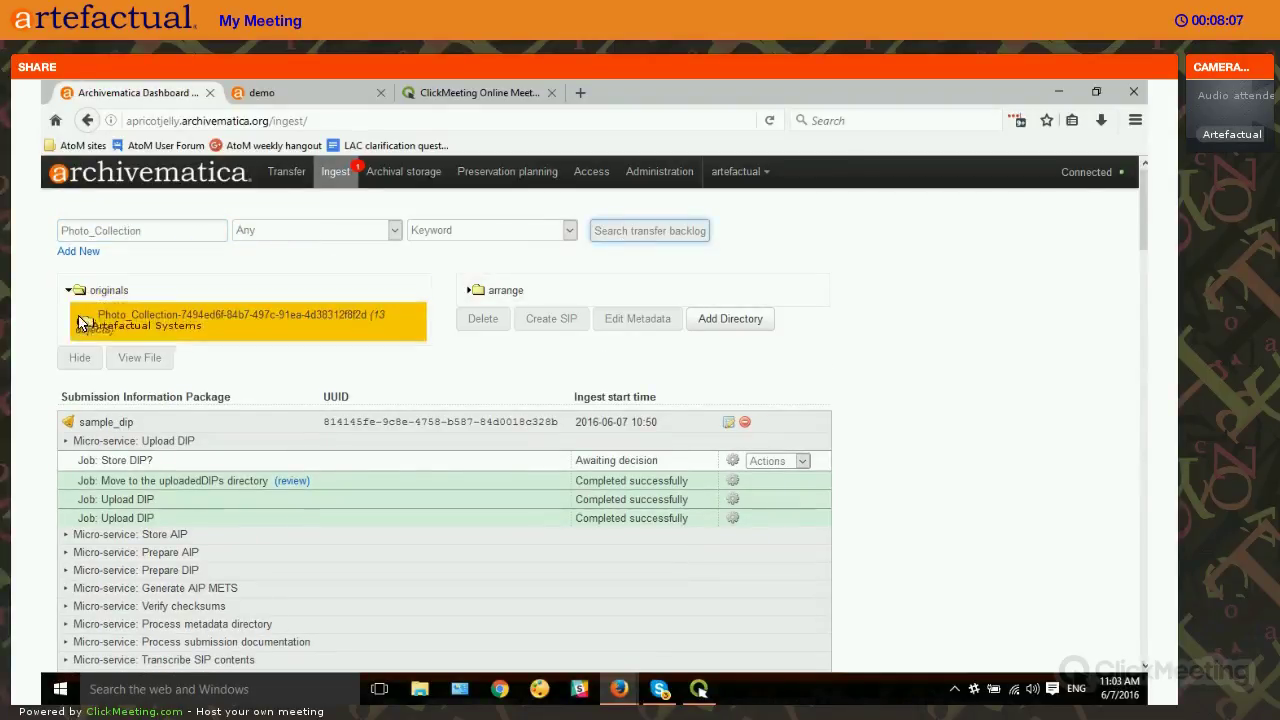
{"action": "left_click", "coordinate": [83, 323]}
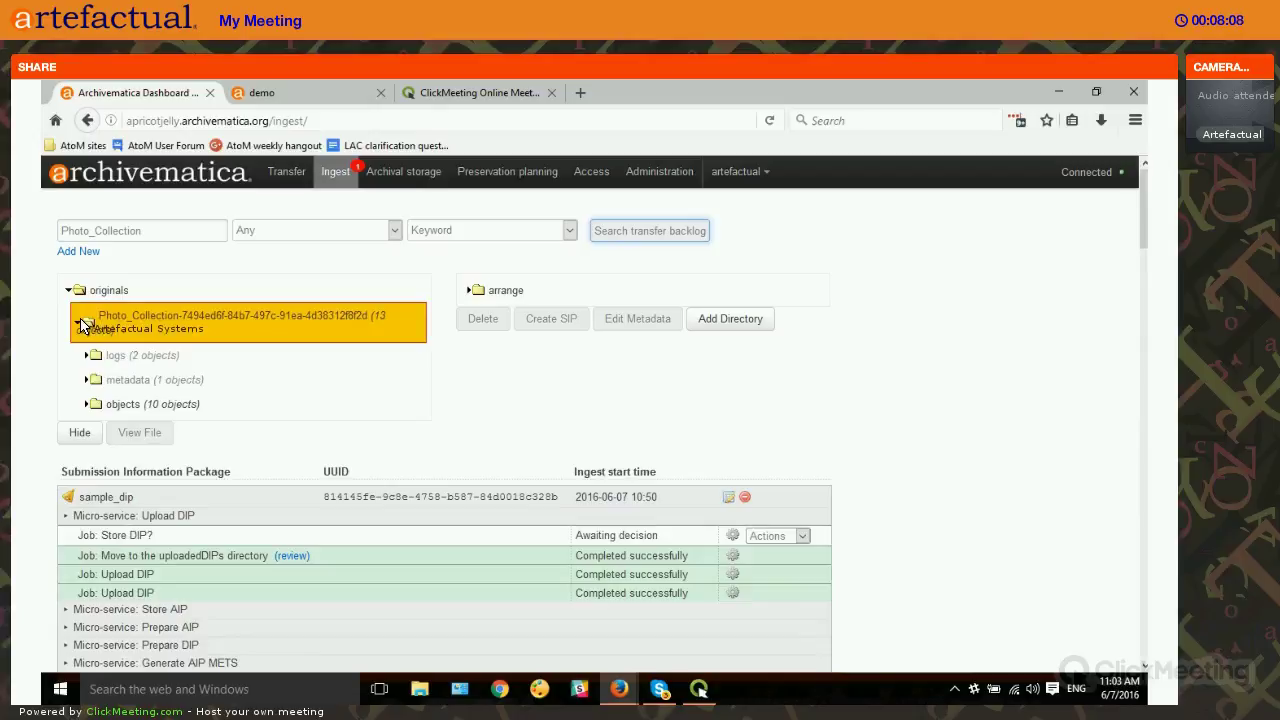
Step: Expand the objects folder of the Photo_Collection transfer and look over its files
{"action": "left_click", "coordinate": [105, 382]}
{"action": "left_click", "coordinate": [103, 408]}
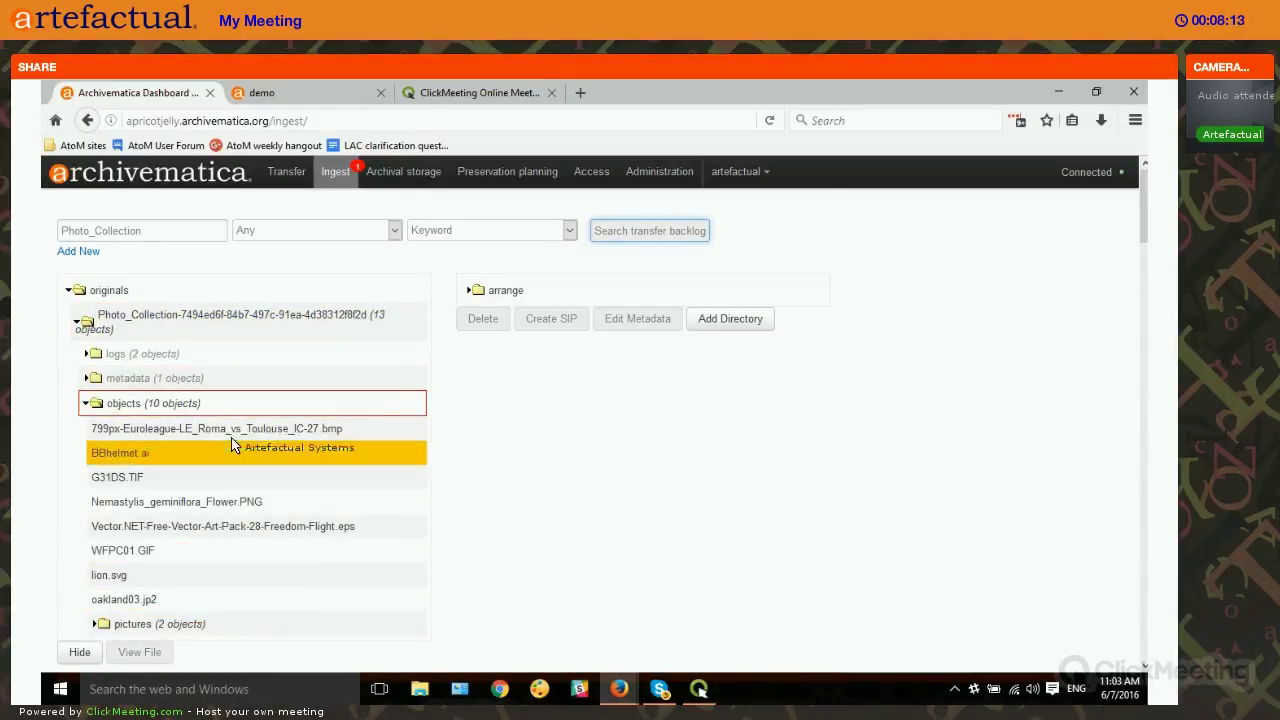
{"action": "scroll", "coordinate": [238, 492], "scroll_direction": "down", "scroll_amount": 1}
{"action": "scroll", "coordinate": [238, 492], "scroll_direction": "down", "scroll_amount": 1}
{"action": "scroll", "coordinate": [247, 469], "scroll_direction": "up", "scroll_amount": 3}
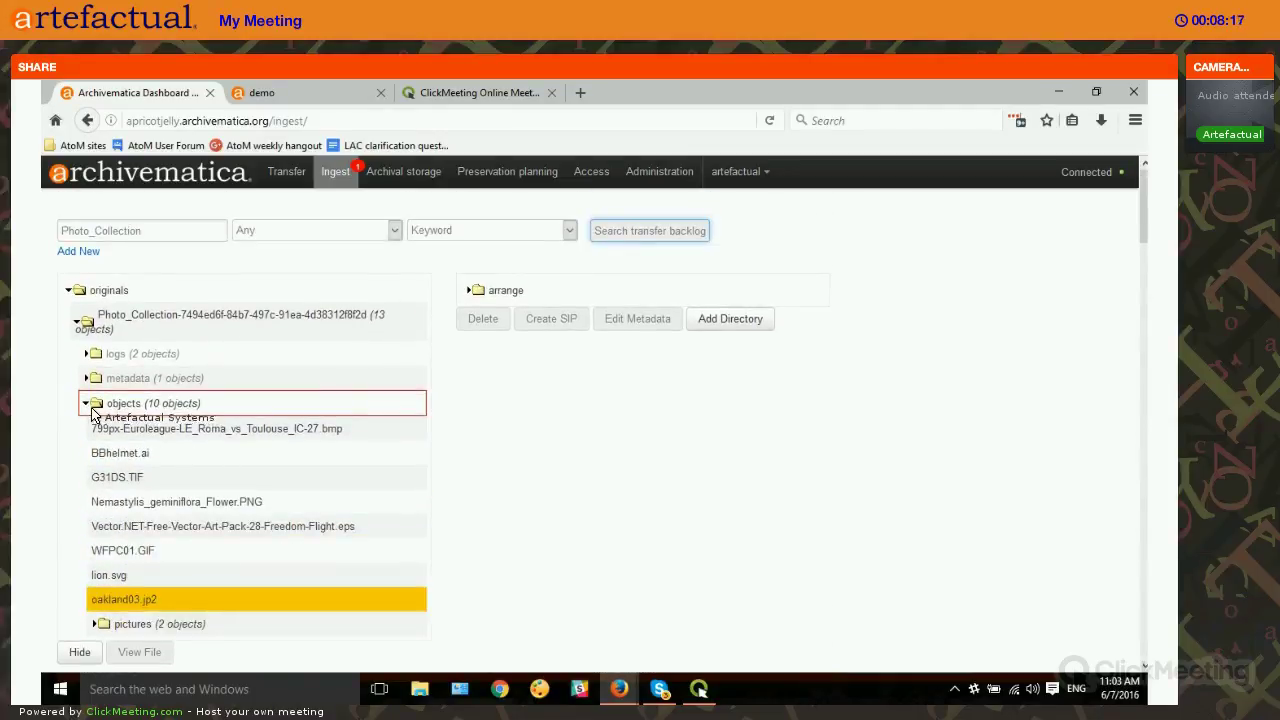
Step: Add a directory named Sample Collection under arrange
{"action": "left_click_drag", "start_coordinate": [125, 331], "coordinate": [716, 456]}
{"action": "left_click_drag", "start_coordinate": [594, 424], "coordinate": [733, 331]}
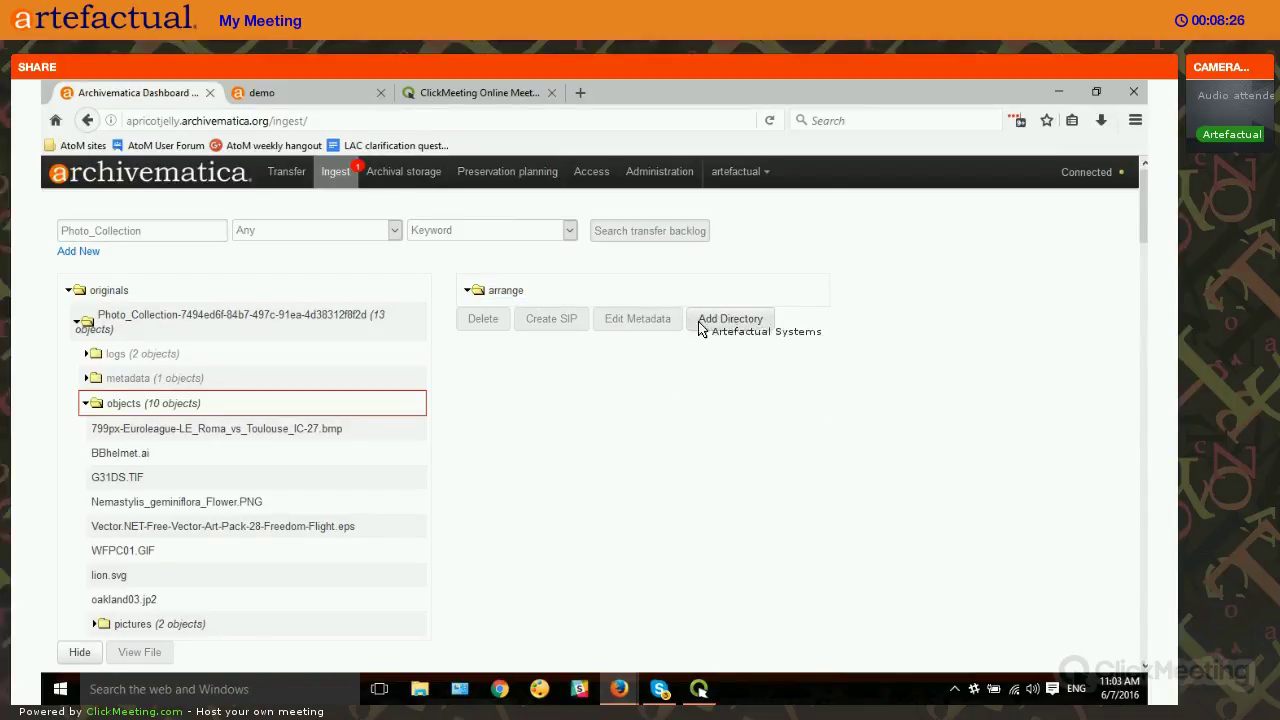
{"action": "left_click", "coordinate": [700, 322]}
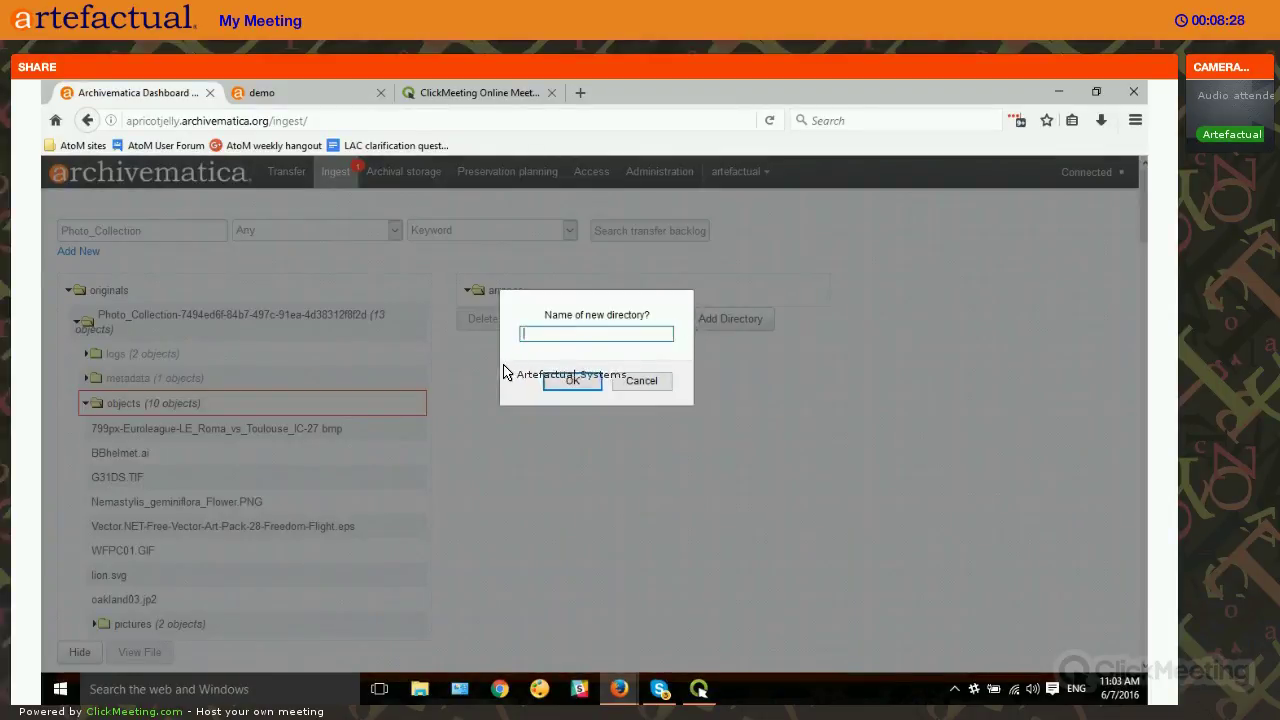
{"action": "type", "text": "Sample Collection"}
{"action": "key", "text": "Return"}
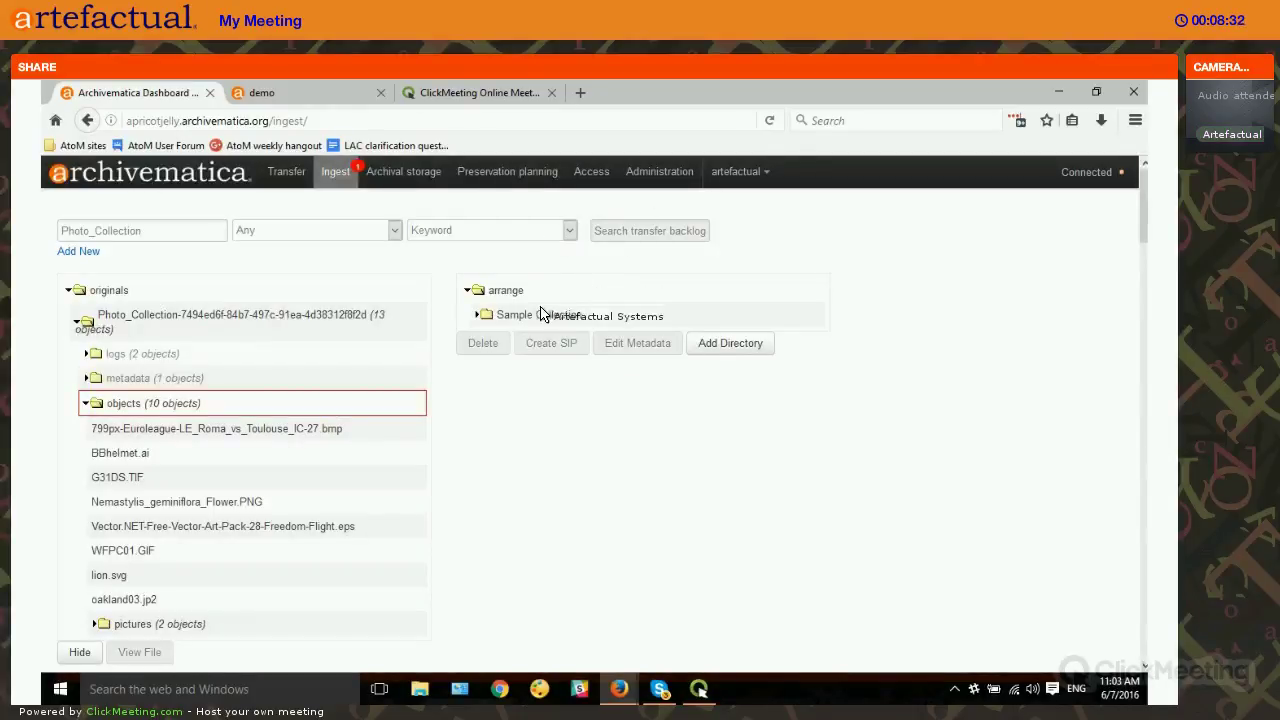
Step: Add a directory named Photos of Subject 1 inside Sample Collection
{"action": "left_click", "coordinate": [543, 314]}
{"action": "left_click", "coordinate": [758, 349]}
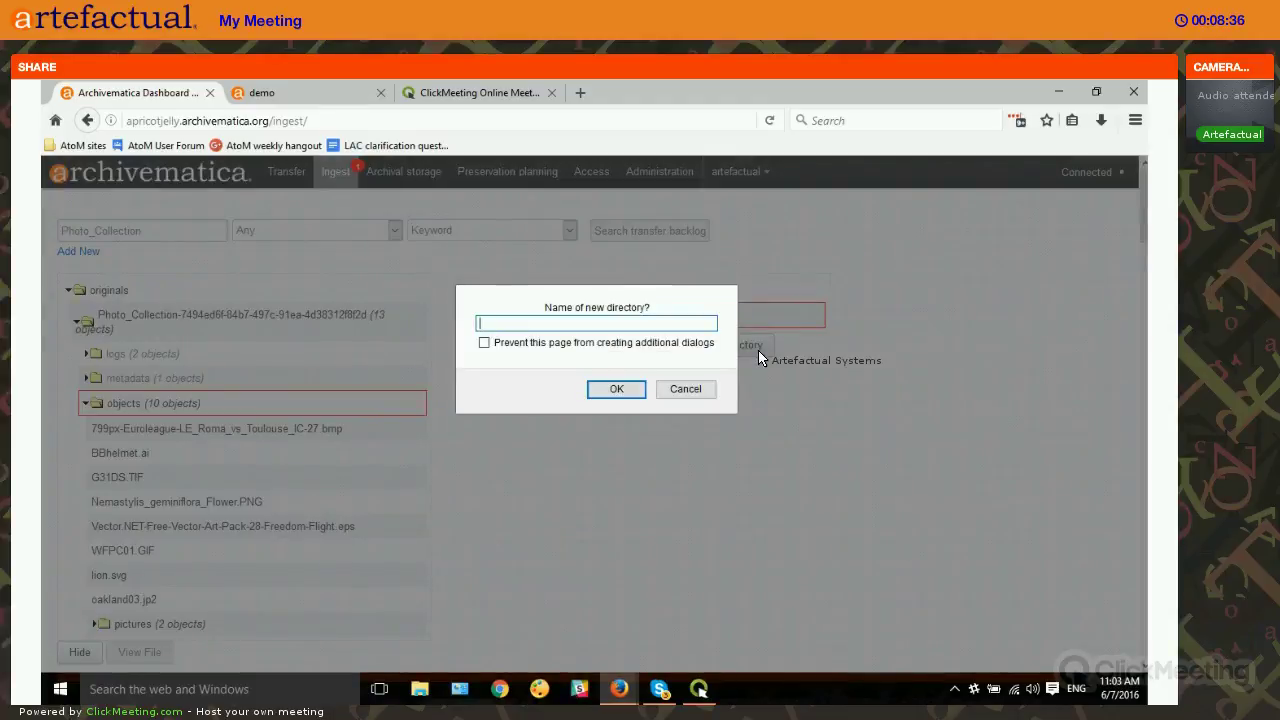
{"action": "type", "text": "Photos of Subject 1"}
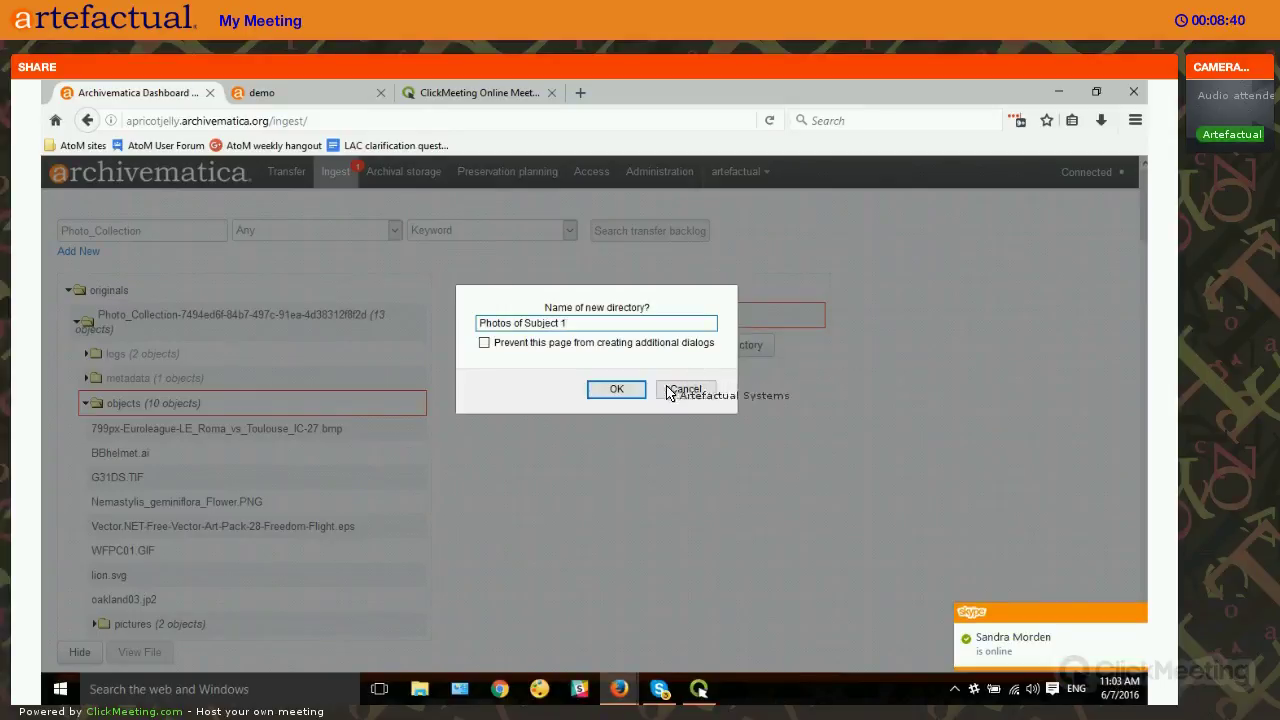
{"action": "left_click", "coordinate": [617, 389]}
Step: Add a second directory named Photos of Subject 2 inside Sample Collection
{"action": "left_click_drag", "start_coordinate": [686, 366], "coordinate": [734, 324]}
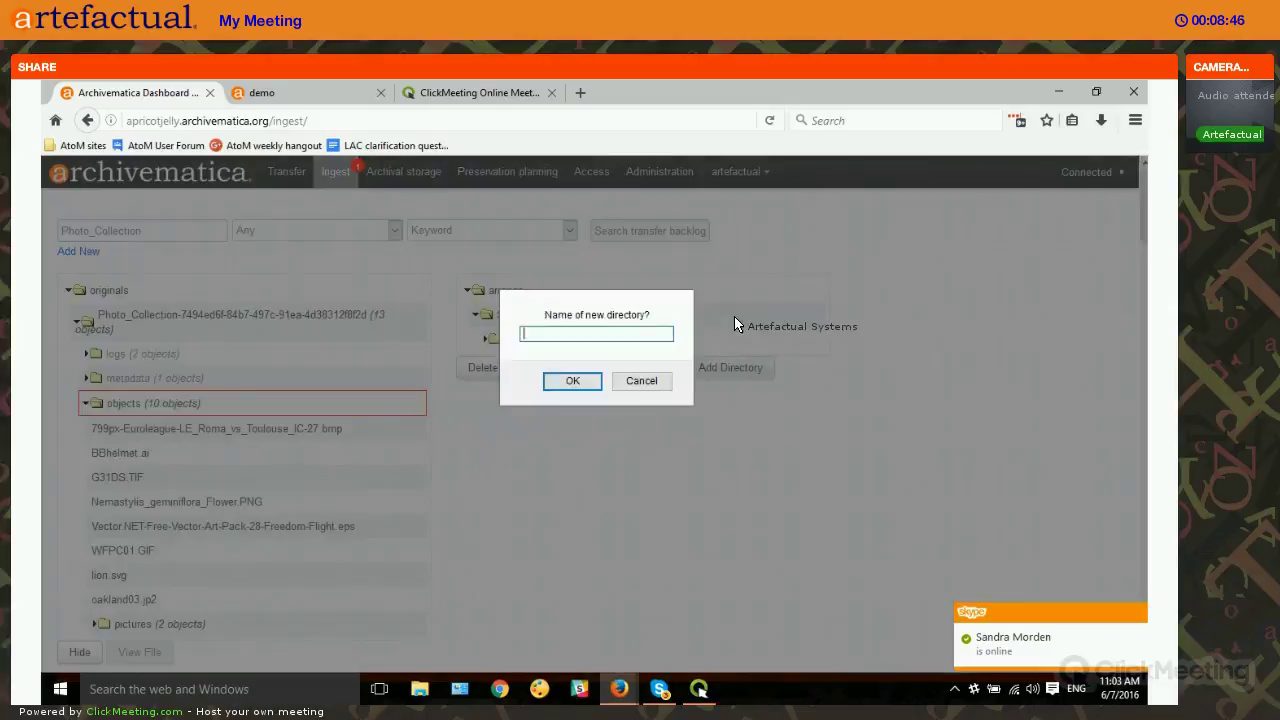
{"action": "type", "text": "Photos of Subject 2"}
{"action": "key", "text": "Return"}
Step: Add a directory named Sample sub directory inside Photos of Subject 2
{"action": "left_click_drag", "start_coordinate": [737, 323], "coordinate": [489, 368]}
{"action": "left_click_drag", "start_coordinate": [530, 322], "coordinate": [729, 394]}
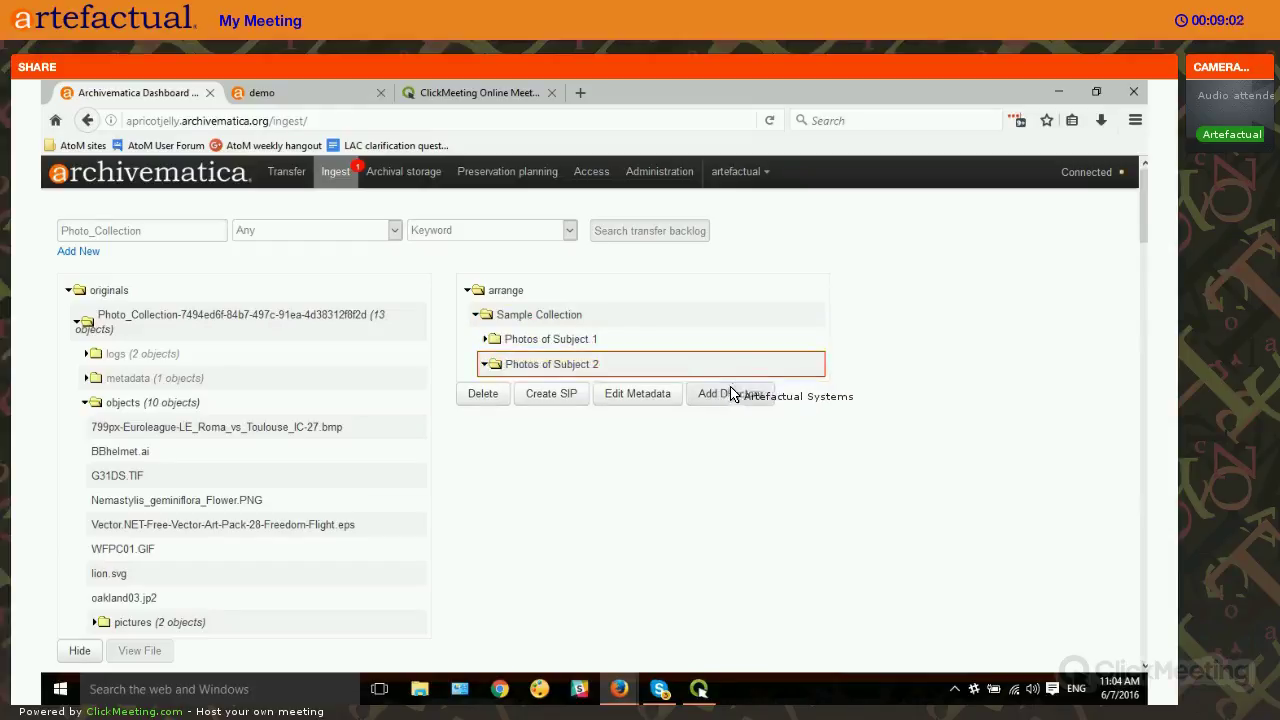
{"action": "left_click", "coordinate": [730, 392]}
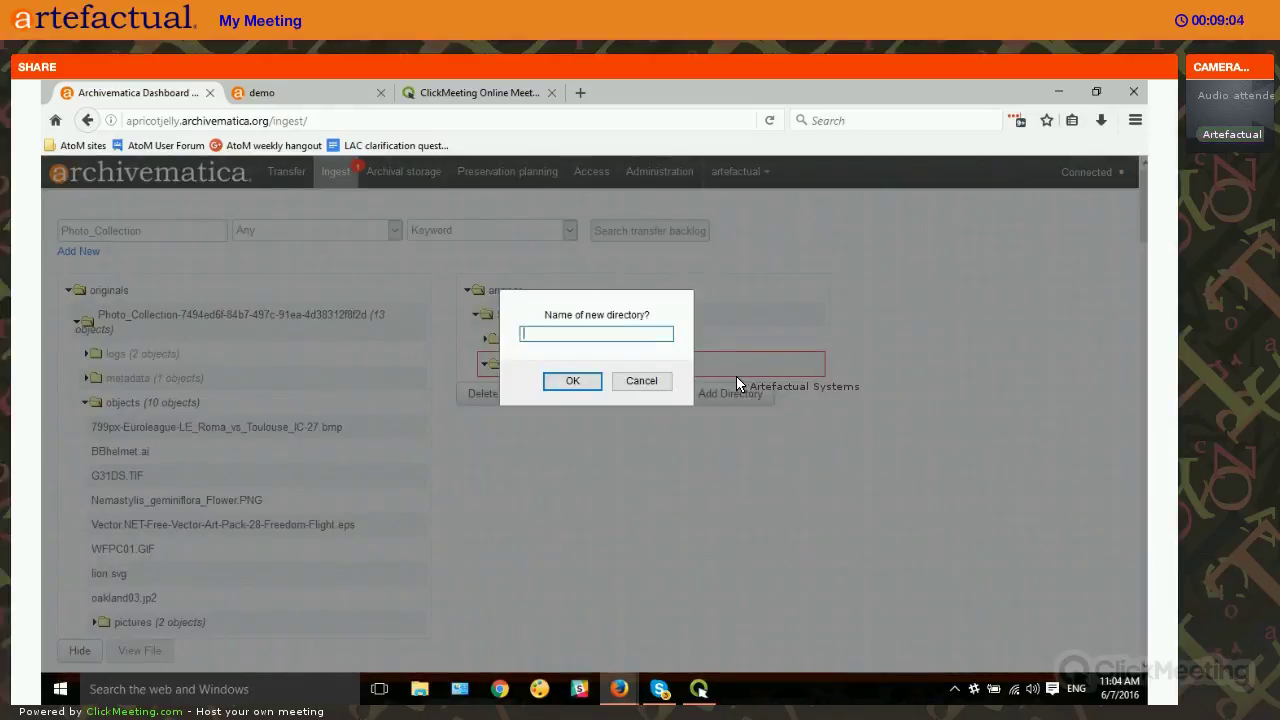
{"action": "type", "text": "Sample sub directory"}
{"action": "left_click", "coordinate": [574, 383]}
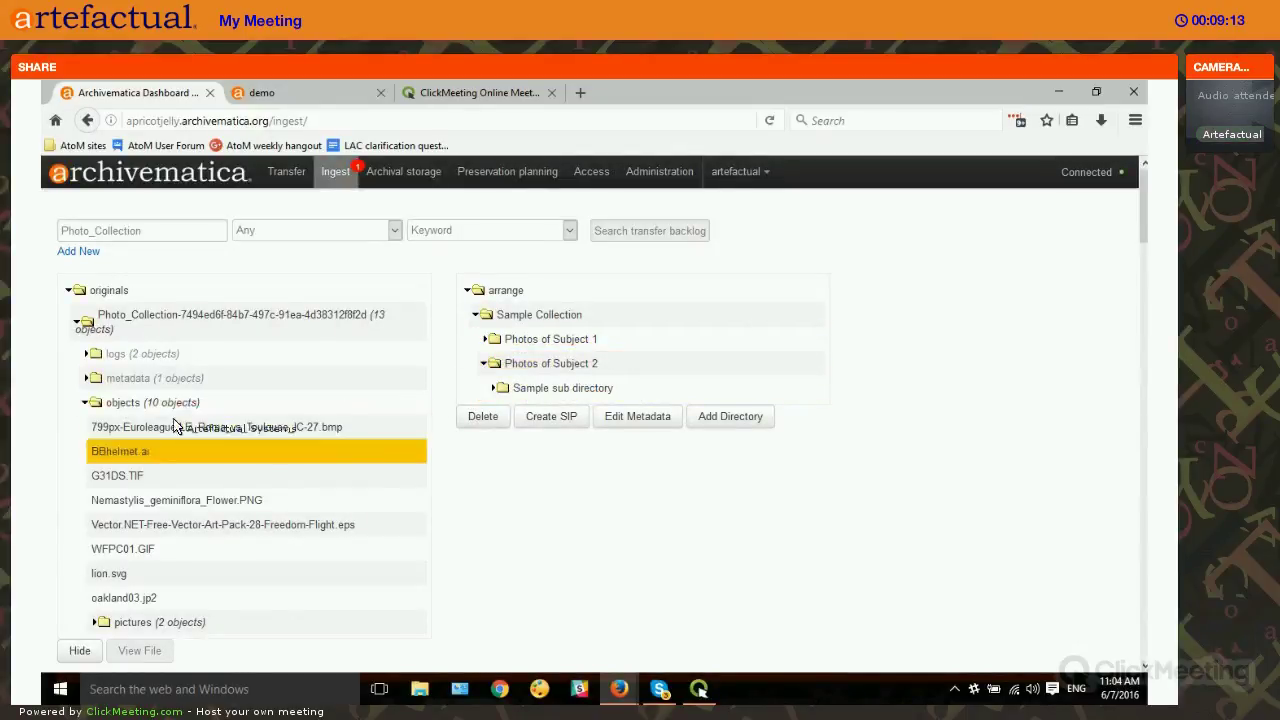
Step: Arrange 799px-Euroleague-LE_Roma_vs_Toulouse_IC-27.bmp and BBhelmet.ai from the originals into Photos of Subject 1
{"action": "left_click_drag", "start_coordinate": [237, 436], "coordinate": [555, 339]}
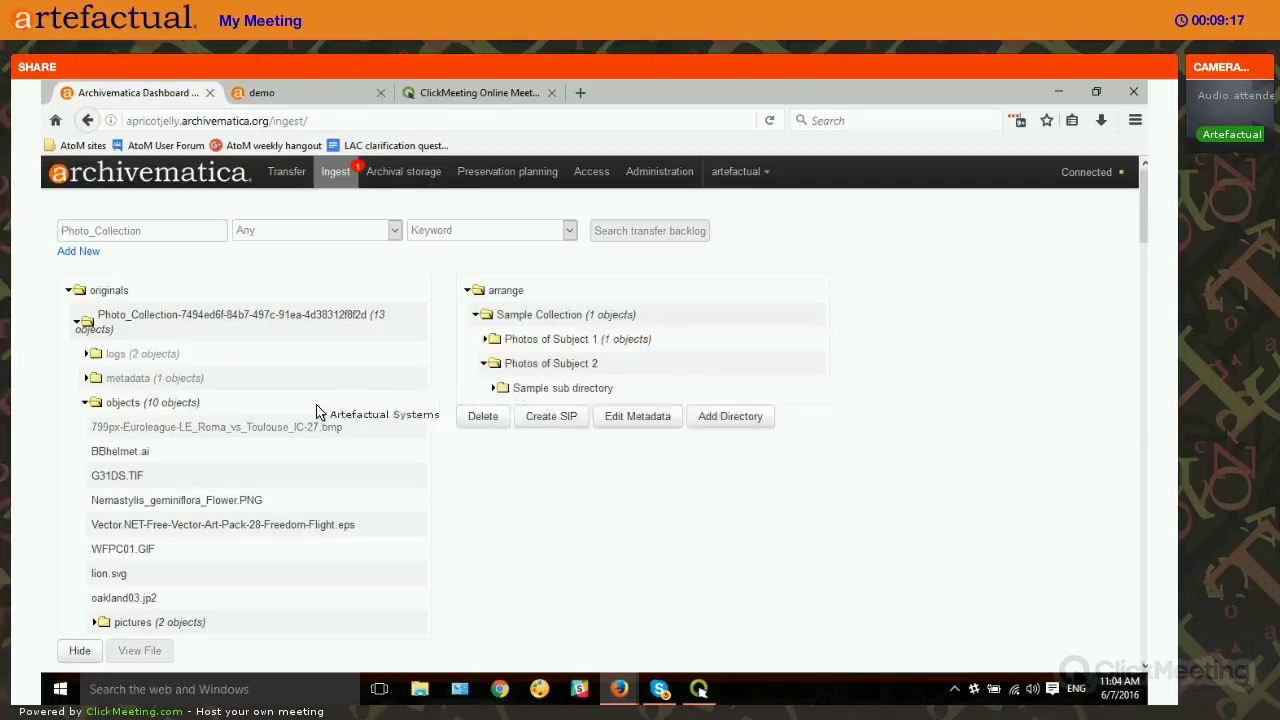
{"action": "left_click_drag", "start_coordinate": [372, 448], "coordinate": [511, 339]}
Step: Arrange Nemastylis_geminiflora_Flower.PNG and lion.svg into Photos of Subject 2, and Vector.NET-Free-Vector-Art-Pack-28-Freedom-Flight.eps into Sample sub directory
{"action": "left_click_drag", "start_coordinate": [251, 494], "coordinate": [372, 435]}
{"action": "left_click_drag", "start_coordinate": [320, 522], "coordinate": [548, 393]}
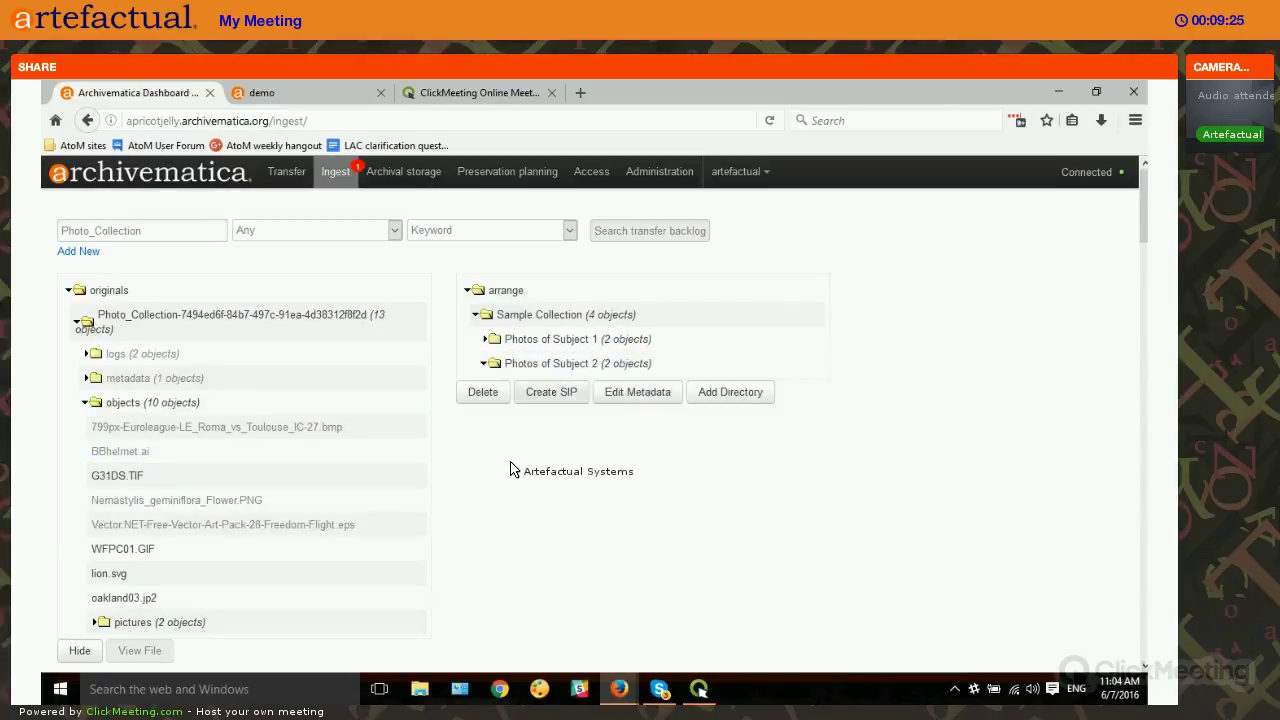
{"action": "left_click", "coordinate": [507, 395]}
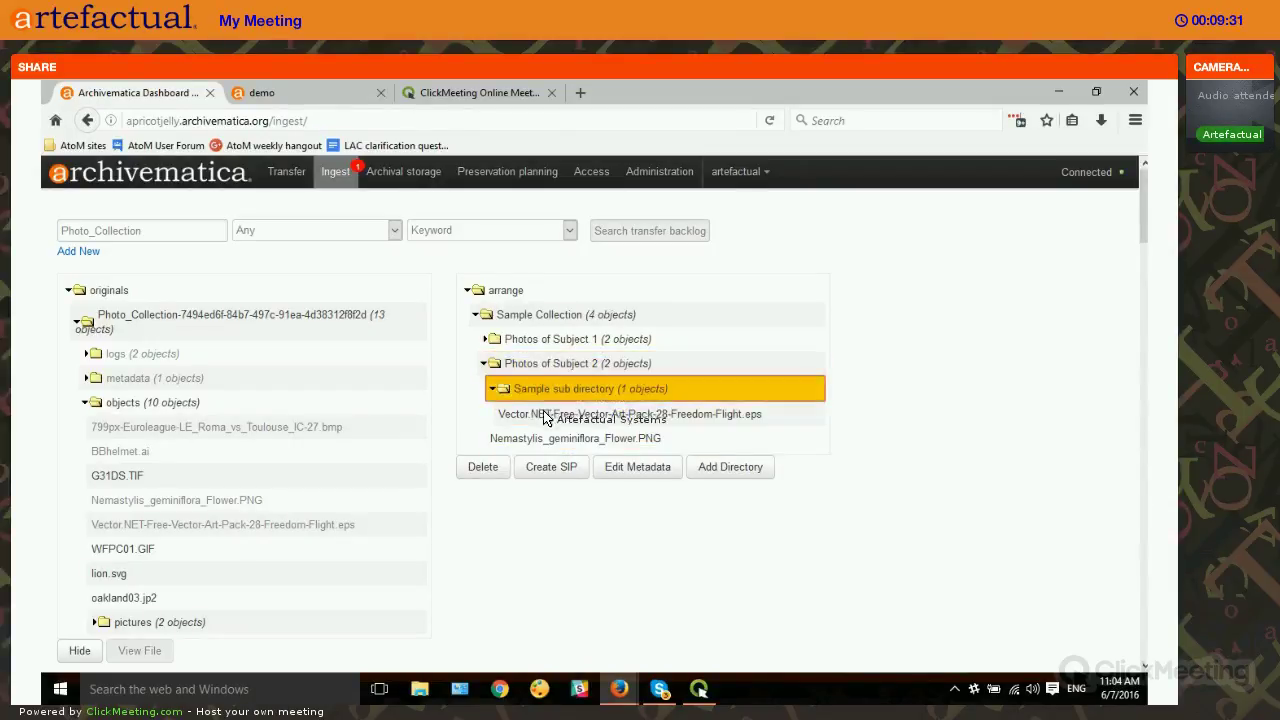
{"action": "left_click_drag", "start_coordinate": [200, 566], "coordinate": [502, 397]}
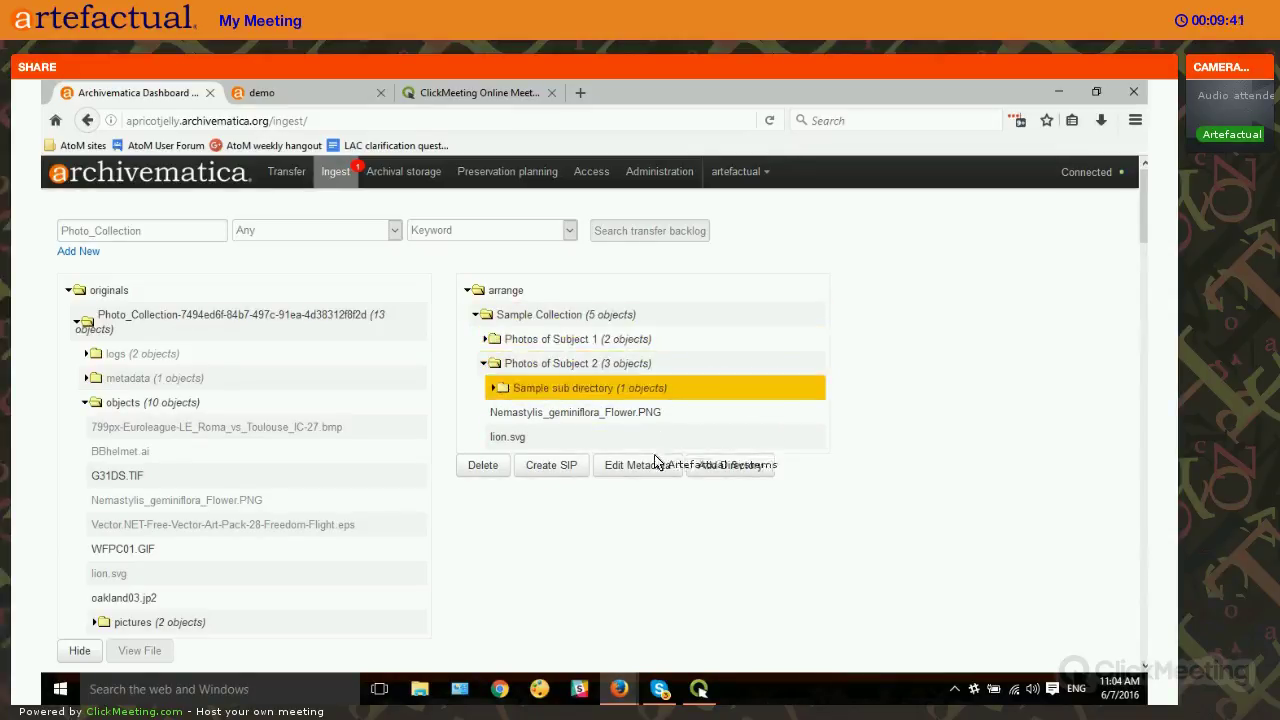
Step: Set the AtoM level of description of Sample Collection to Collection and save it
{"action": "left_click", "coordinate": [521, 316]}
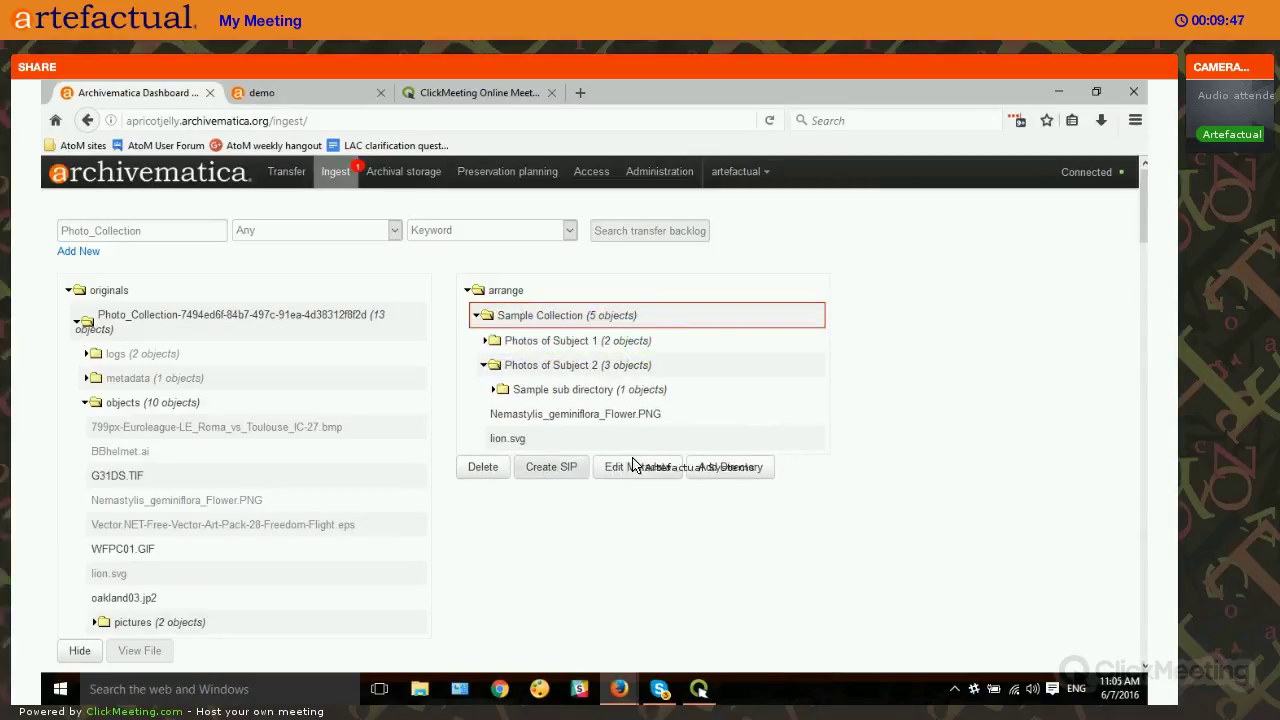
{"action": "left_click", "coordinate": [659, 472]}
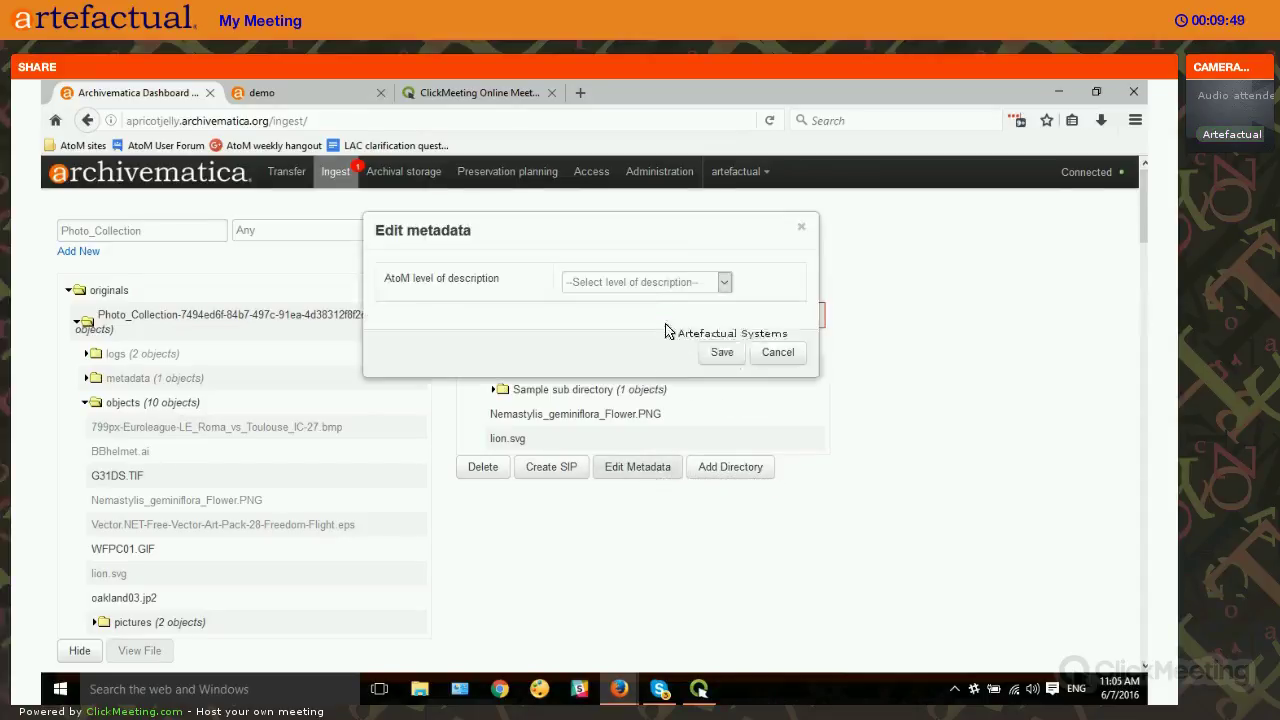
{"action": "left_click", "coordinate": [720, 284]}
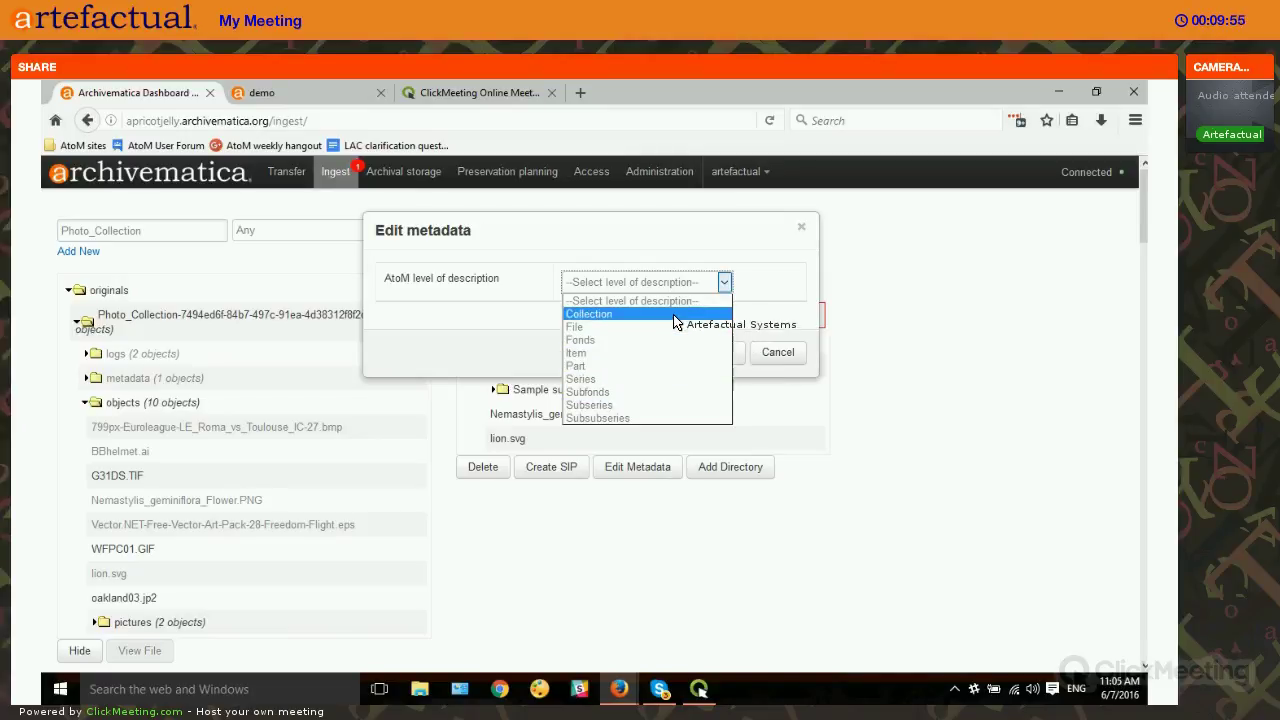
{"action": "left_click", "coordinate": [675, 317]}
{"action": "left_click", "coordinate": [726, 353]}
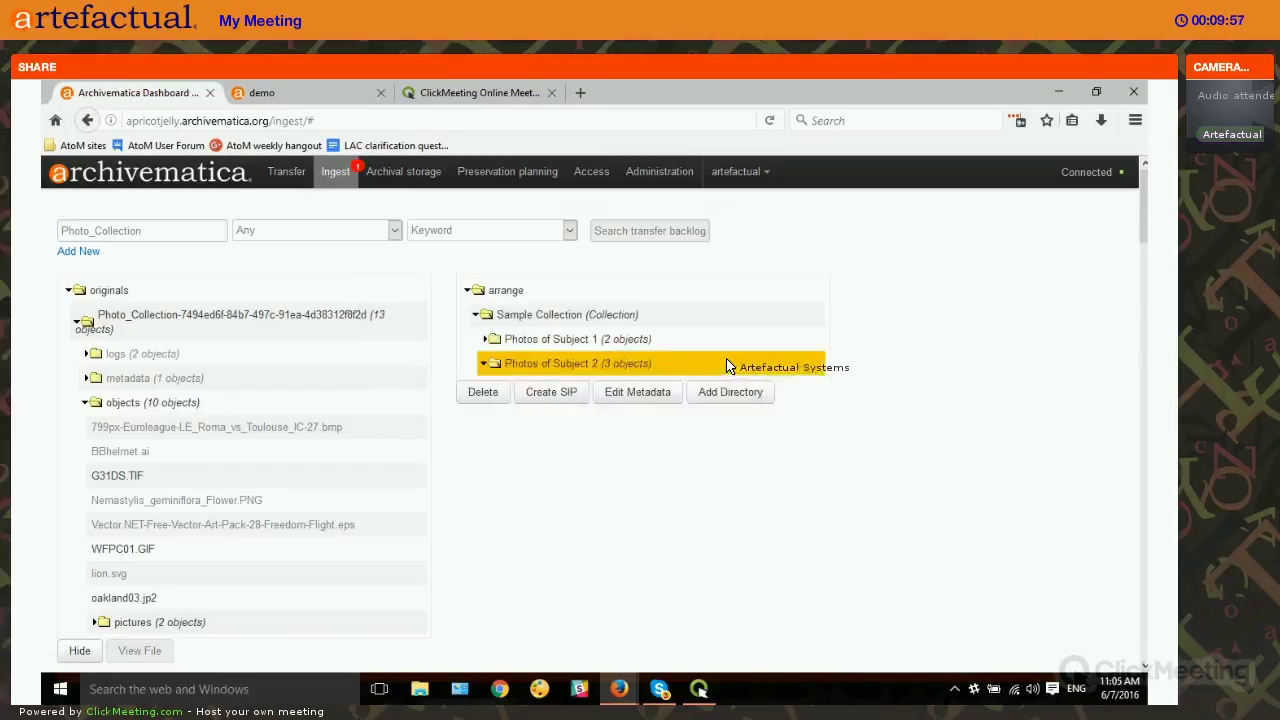
Step: Set the AtoM level of description of Photos of Subject 1 to Series and save it
{"action": "left_click_drag", "start_coordinate": [515, 378], "coordinate": [645, 400]}
{"action": "left_click", "coordinate": [637, 467]}
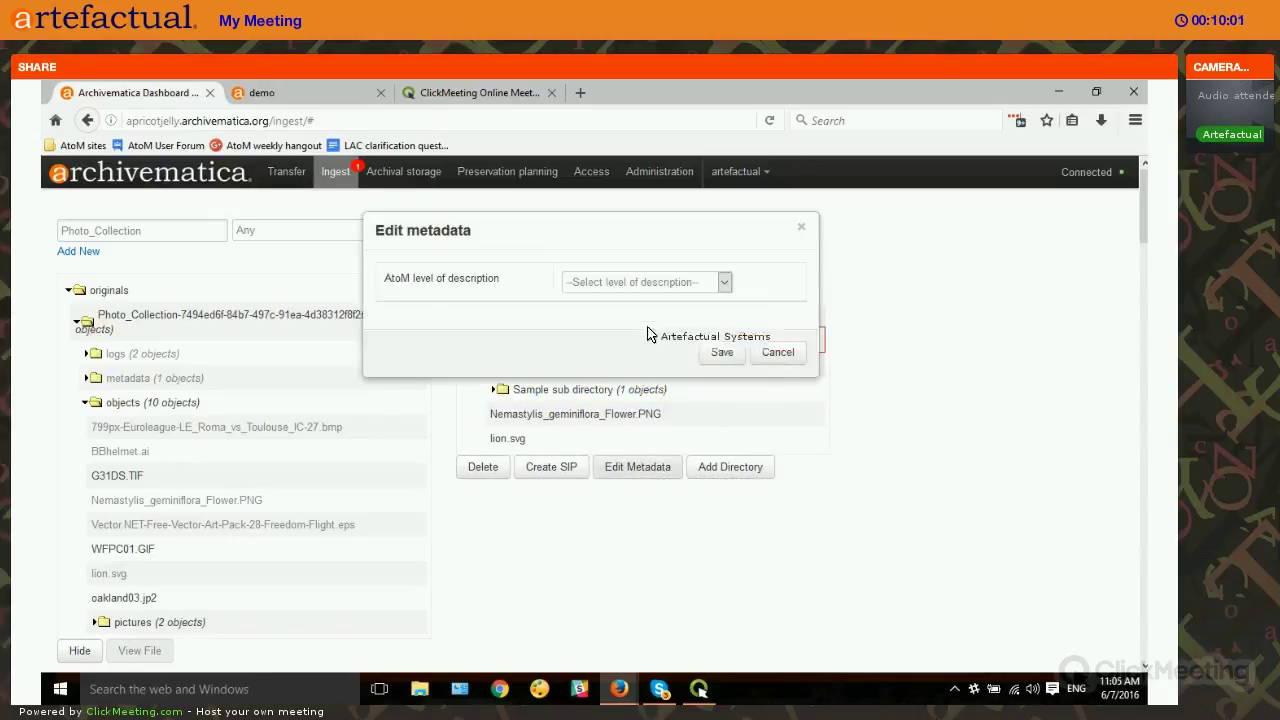
{"action": "left_click", "coordinate": [645, 285]}
{"action": "left_click", "coordinate": [655, 375]}
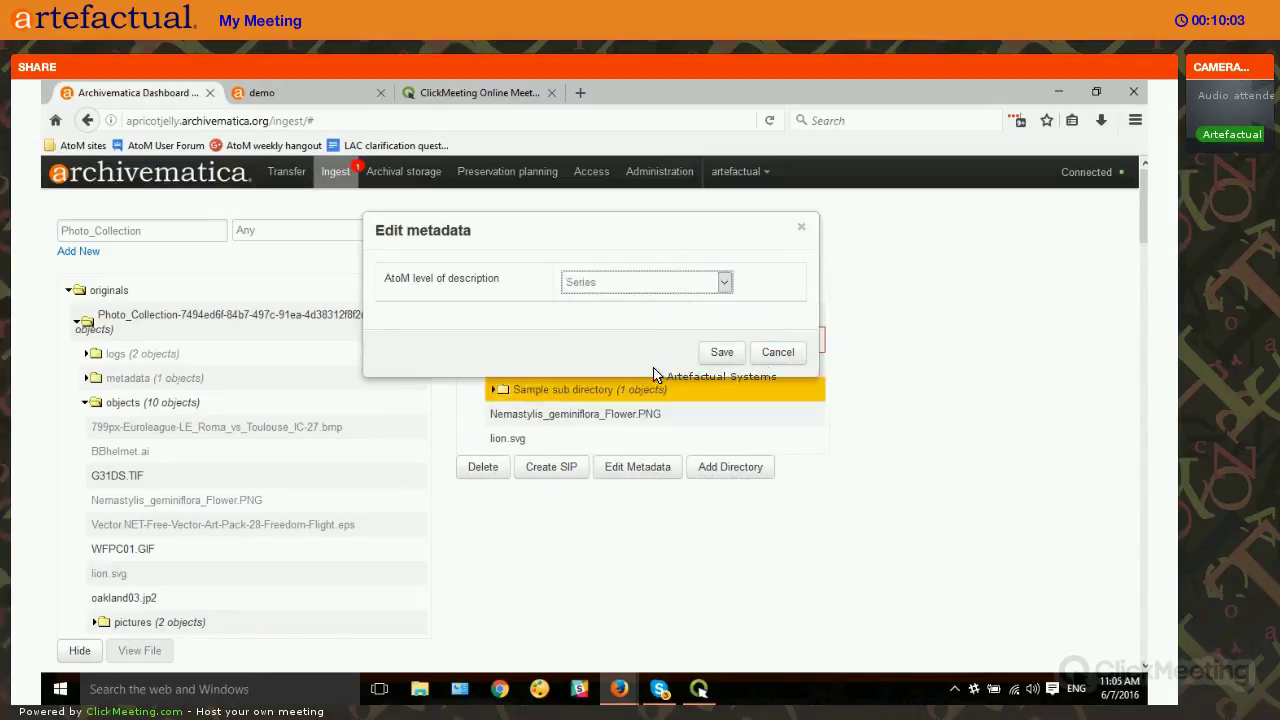
{"action": "left_click", "coordinate": [714, 353]}
Step: Set the AtoM level of description of Photos of Subject 2 to Series and save it
{"action": "left_click", "coordinate": [660, 312]}
{"action": "left_click", "coordinate": [622, 366]}
{"action": "left_click", "coordinate": [620, 383]}
{"action": "left_click", "coordinate": [624, 364]}
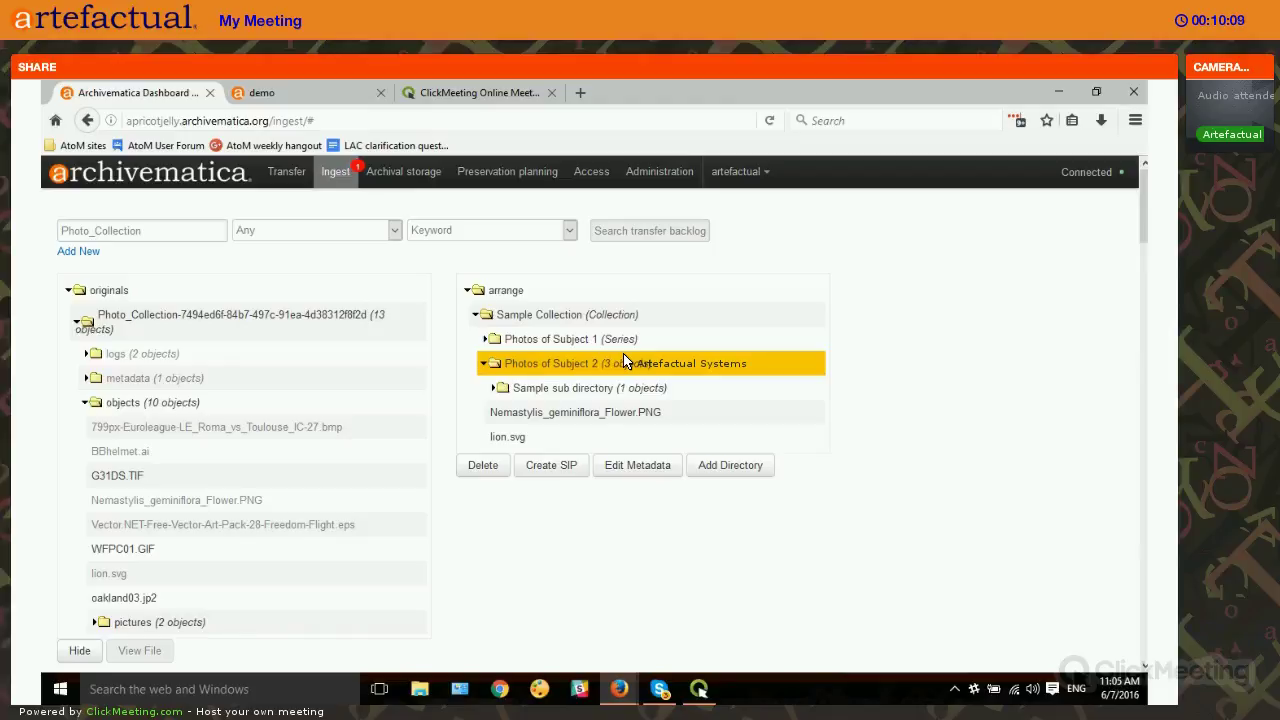
{"action": "left_click", "coordinate": [607, 388]}
{"action": "left_click", "coordinate": [624, 366]}
{"action": "left_click", "coordinate": [614, 372]}
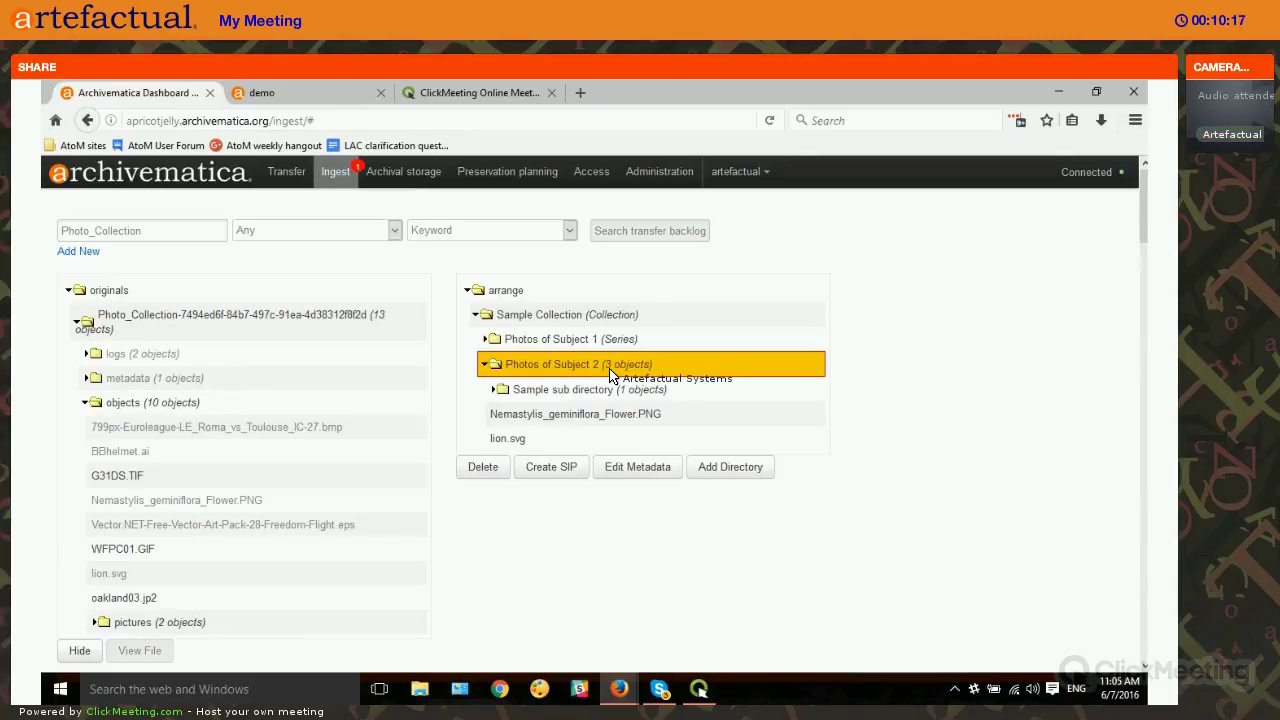
{"action": "left_click", "coordinate": [650, 468]}
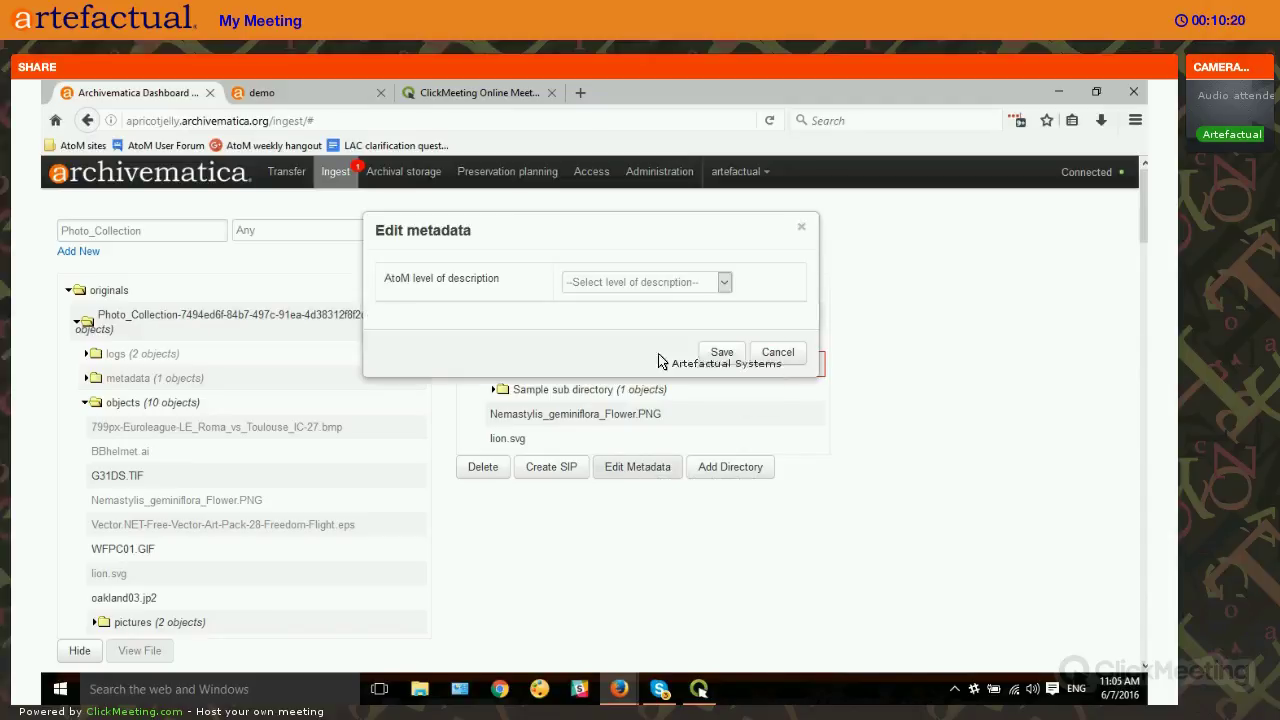
{"action": "left_click", "coordinate": [658, 284]}
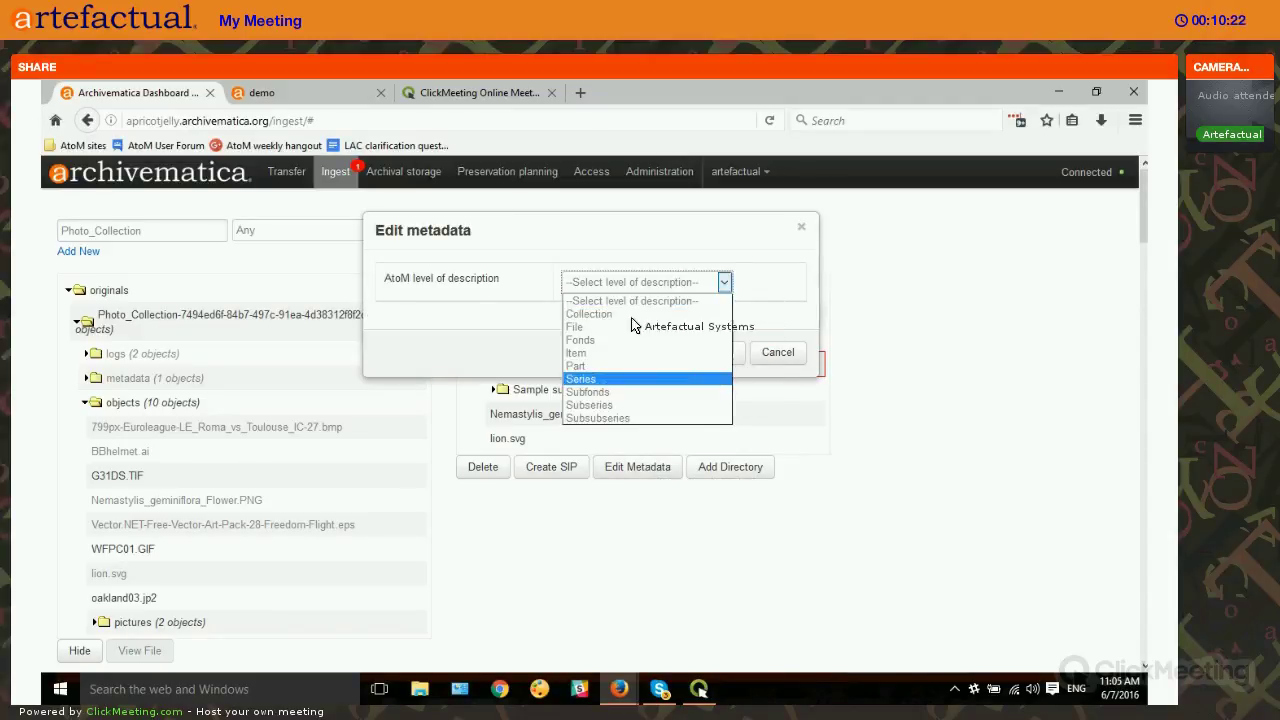
{"action": "left_click", "coordinate": [600, 381]}
{"action": "left_click", "coordinate": [742, 352]}
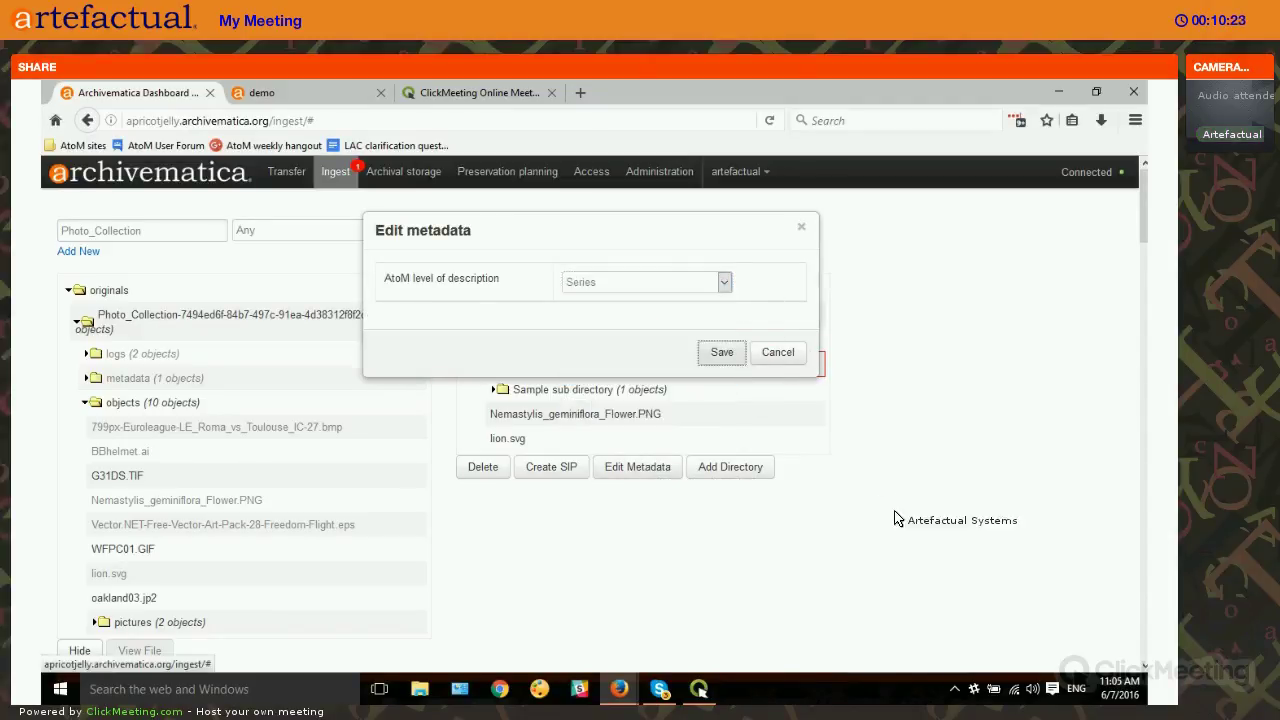
Step: Set the AtoM level of description of Sample sub directory to File and save it
{"action": "left_click", "coordinate": [590, 389]}
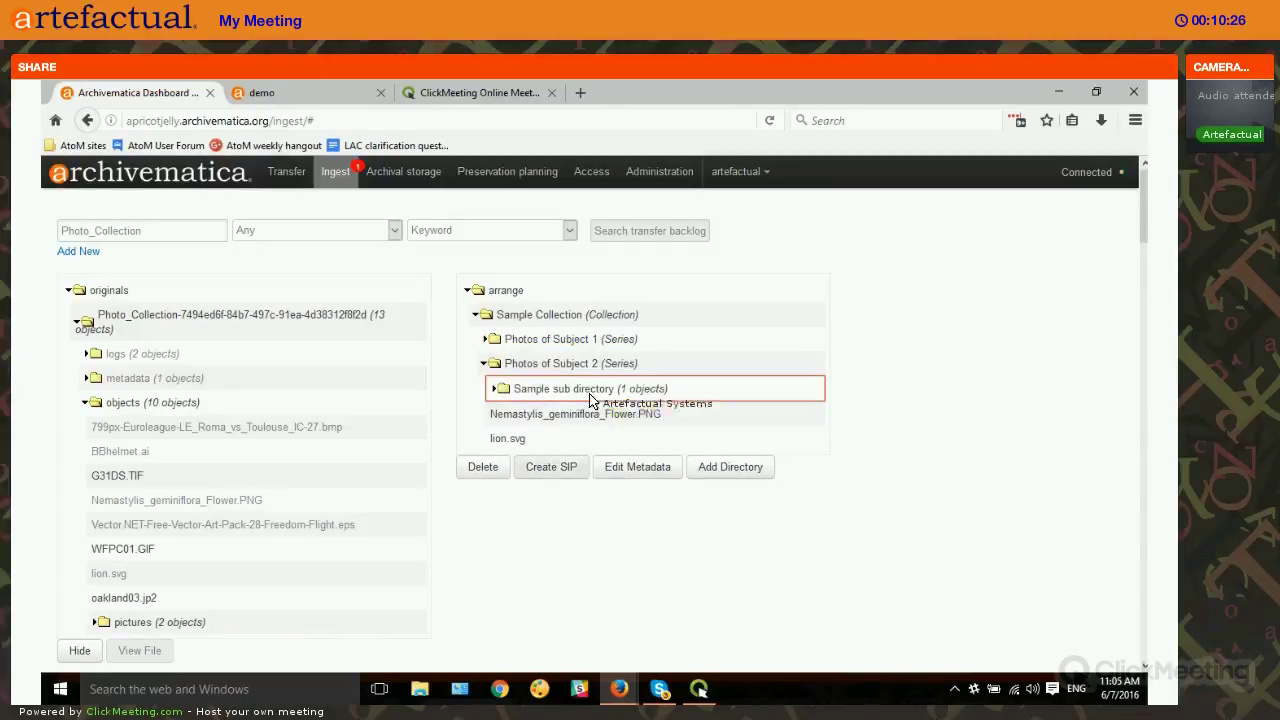
{"action": "left_click", "coordinate": [652, 472]}
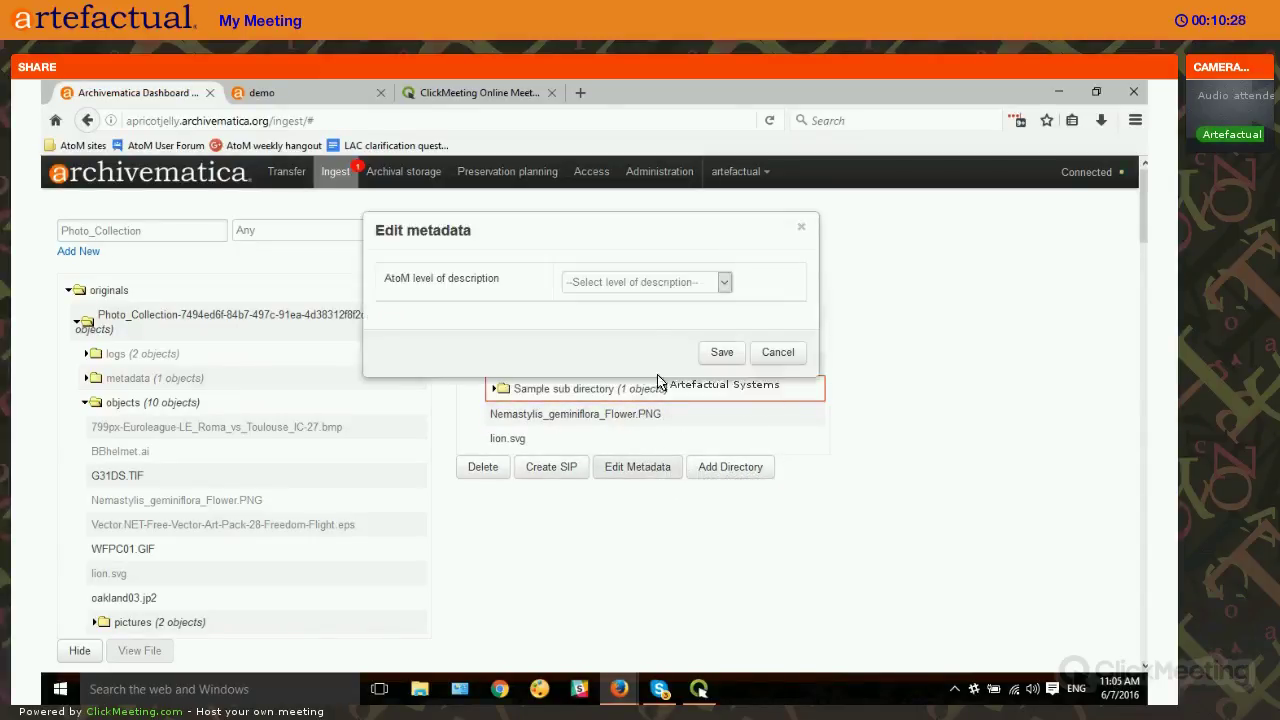
{"action": "left_click", "coordinate": [668, 287]}
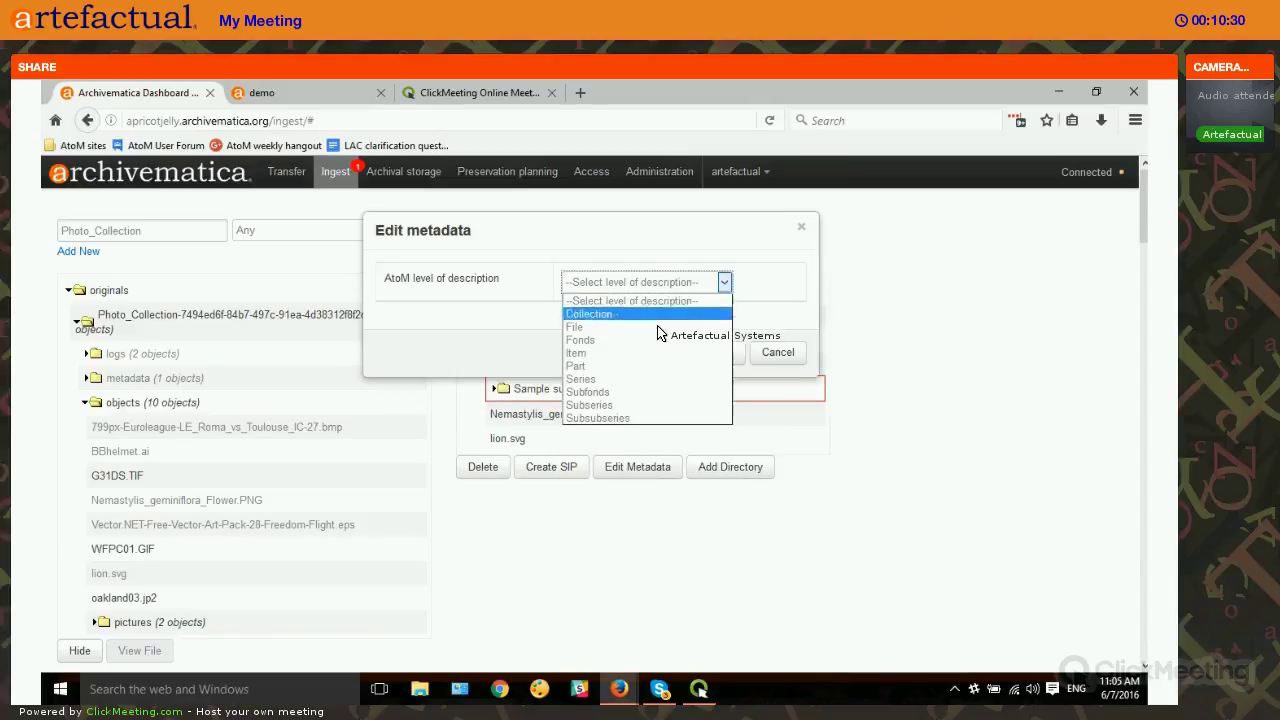
{"action": "left_click", "coordinate": [690, 327]}
{"action": "left_click", "coordinate": [712, 352]}
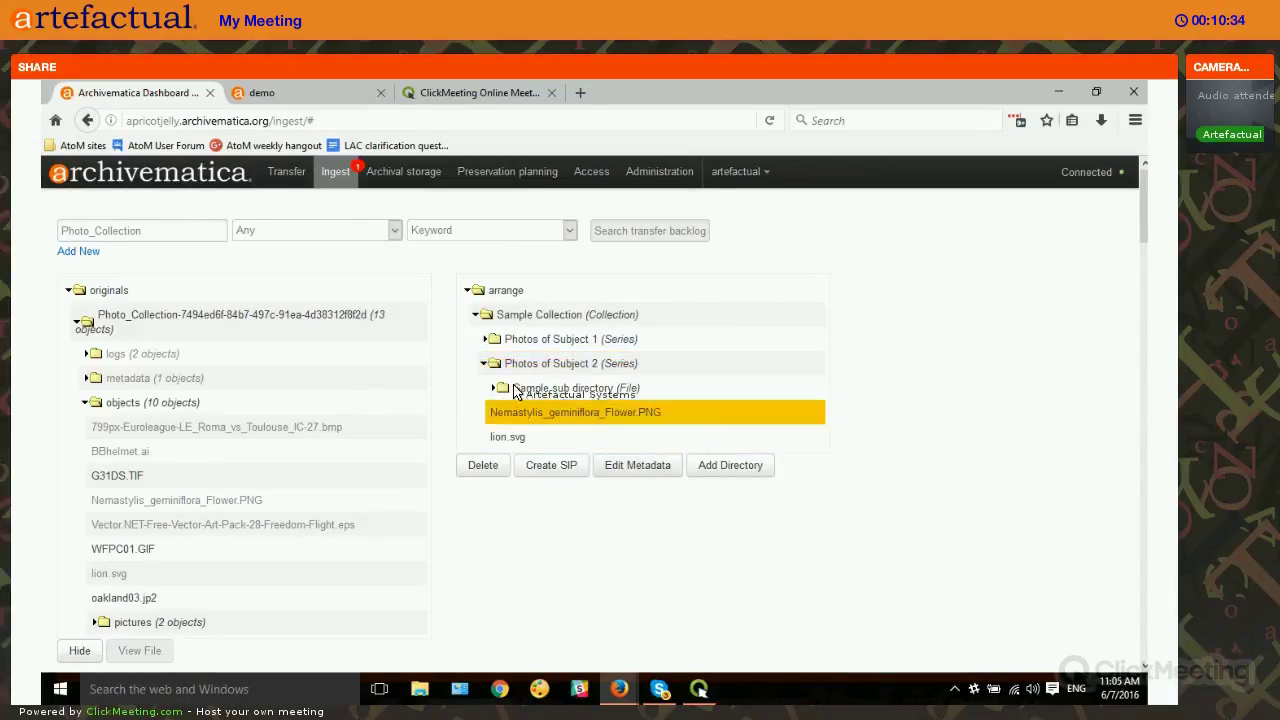
Step: Expand Sample sub directory and Photos of Subject 1, and assign an AtoM level of description to BBhelmet.ai
{"action": "left_click", "coordinate": [540, 388]}
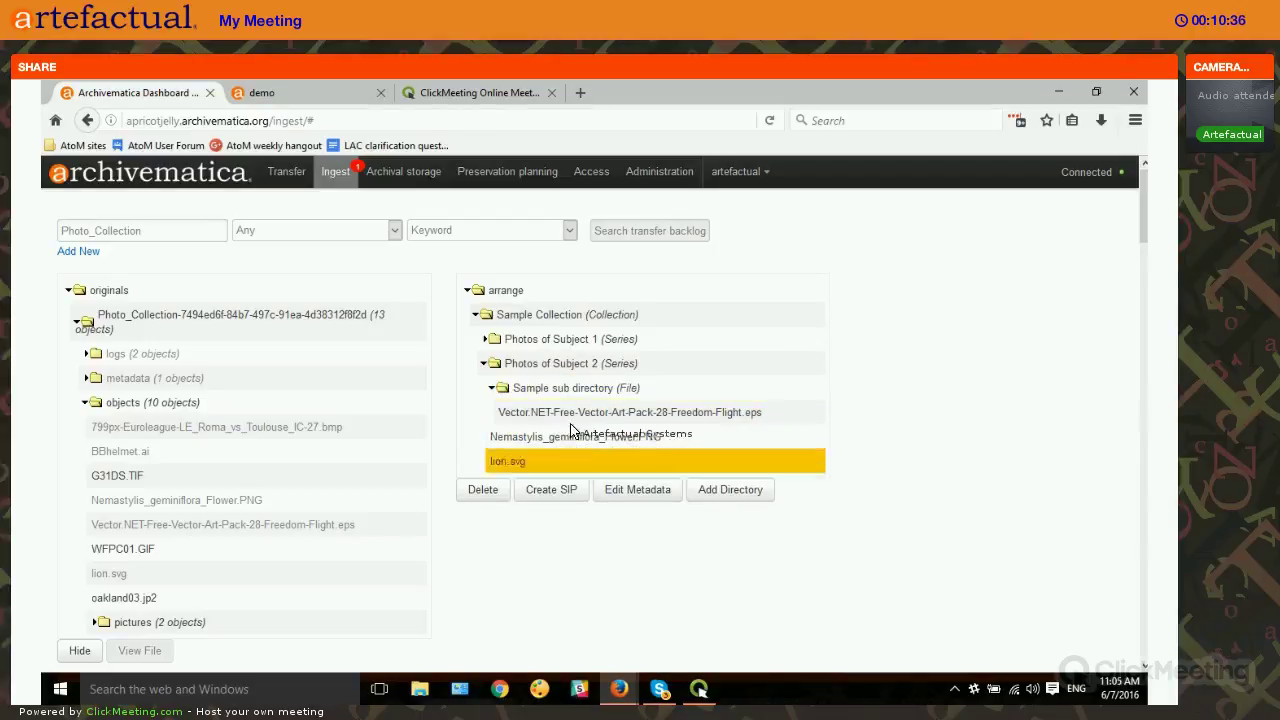
{"action": "left_click", "coordinate": [486, 339]}
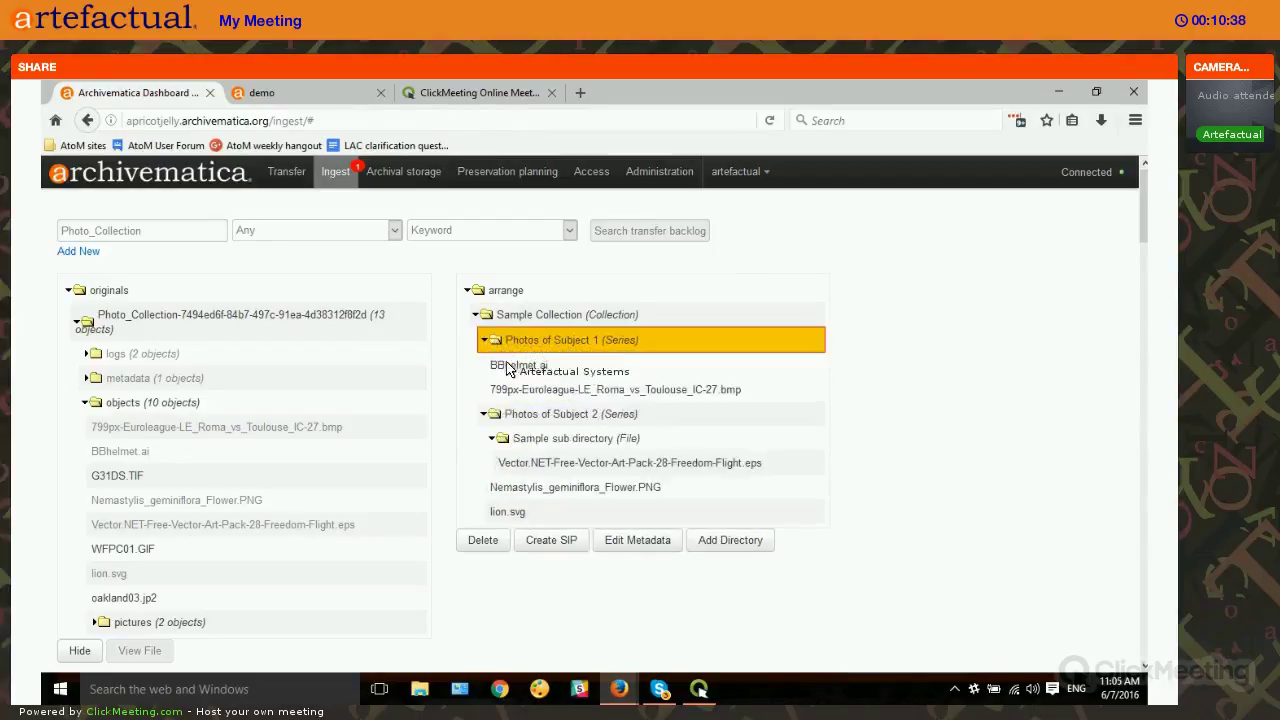
{"action": "left_click_drag", "start_coordinate": [524, 371], "coordinate": [535, 380]}
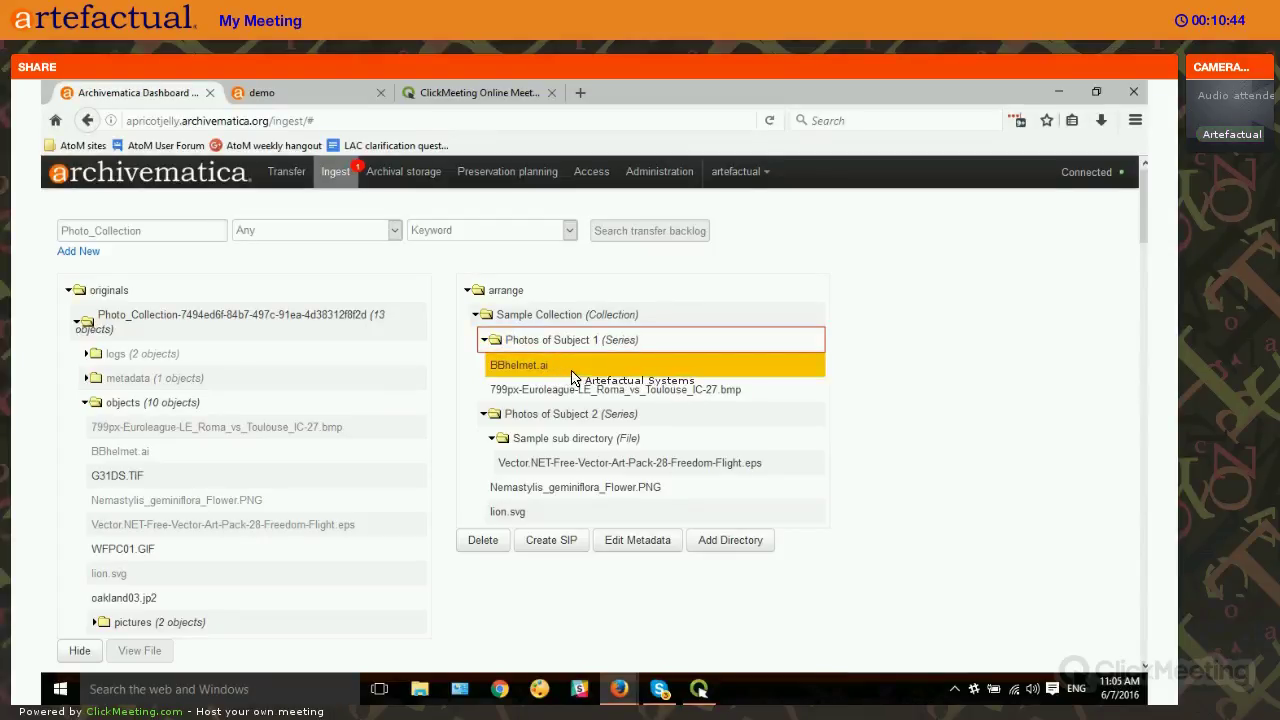
{"action": "left_click", "coordinate": [637, 540]}
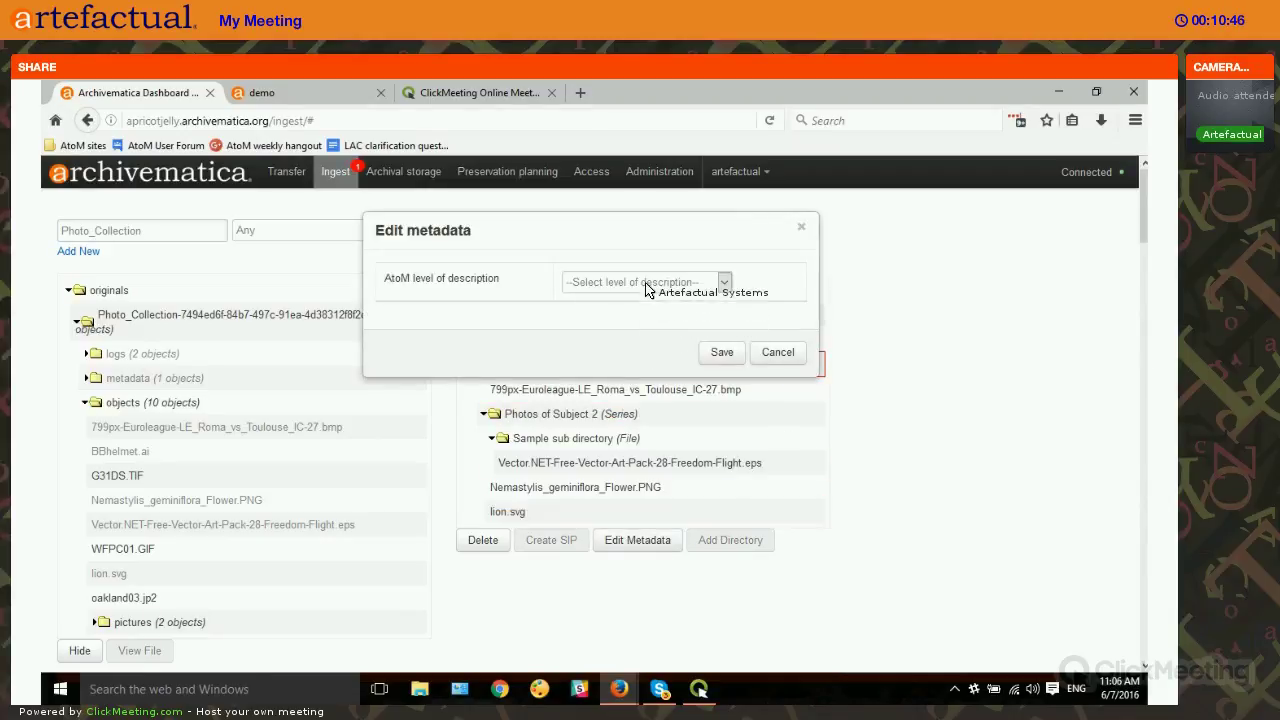
{"action": "left_click", "coordinate": [646, 284]}
{"action": "left_click", "coordinate": [662, 362]}
{"action": "left_click", "coordinate": [718, 354]}
Step: Set the AtoM level of description of 799px-Euroleague-LE_Roma_vs_Toulouse_IC-27.bmp to Part and save it
{"action": "left_click", "coordinate": [585, 395]}
{"action": "left_click", "coordinate": [637, 540]}
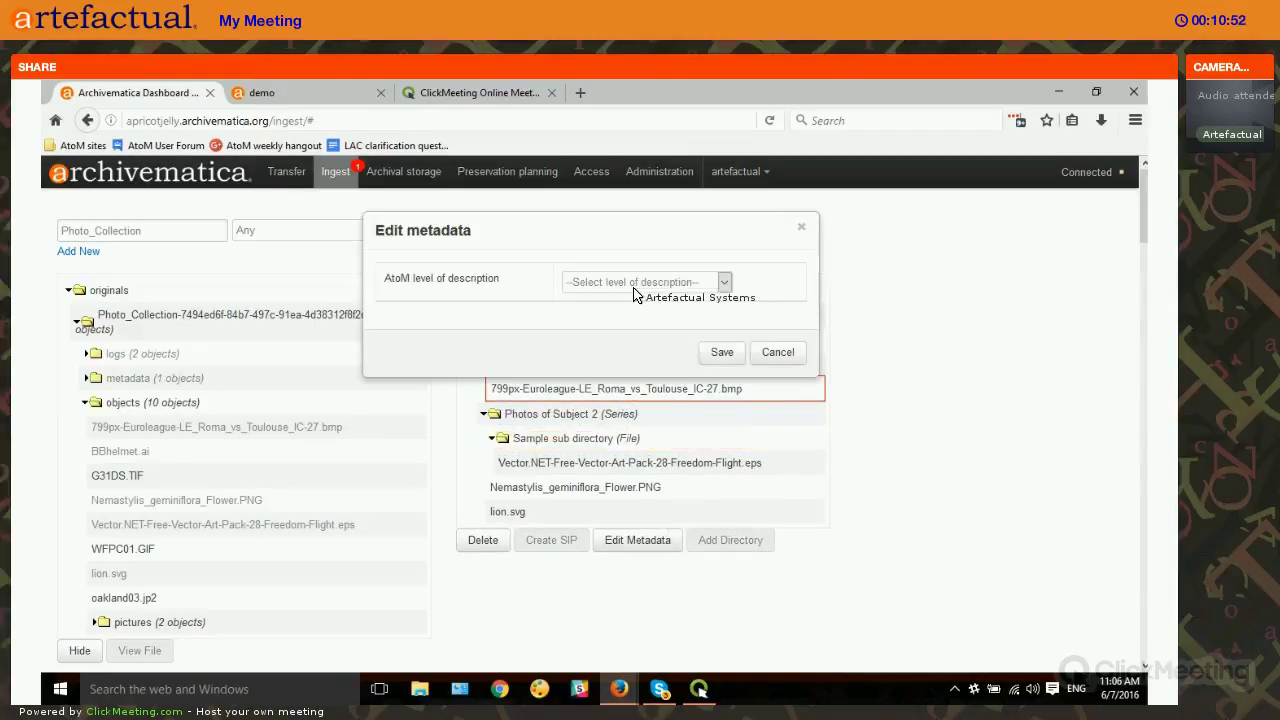
{"action": "left_click", "coordinate": [640, 284]}
{"action": "left_click", "coordinate": [663, 362]}
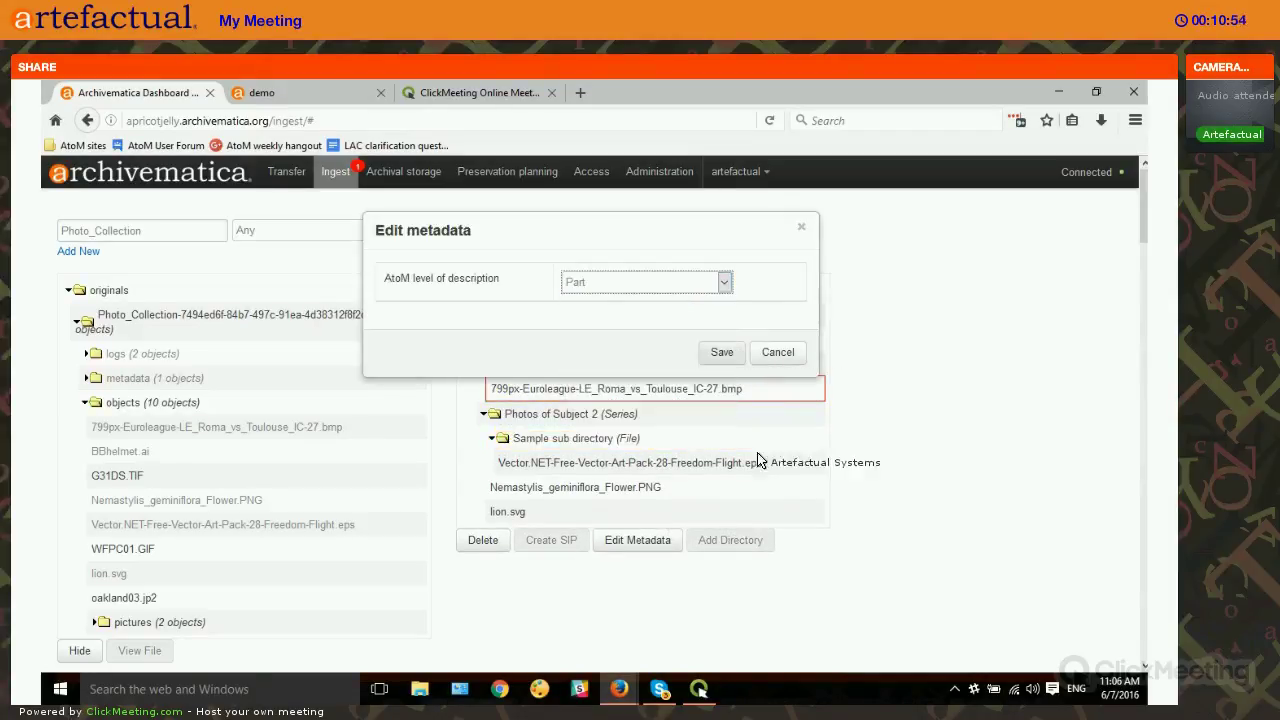
{"action": "key", "text": "Return"}
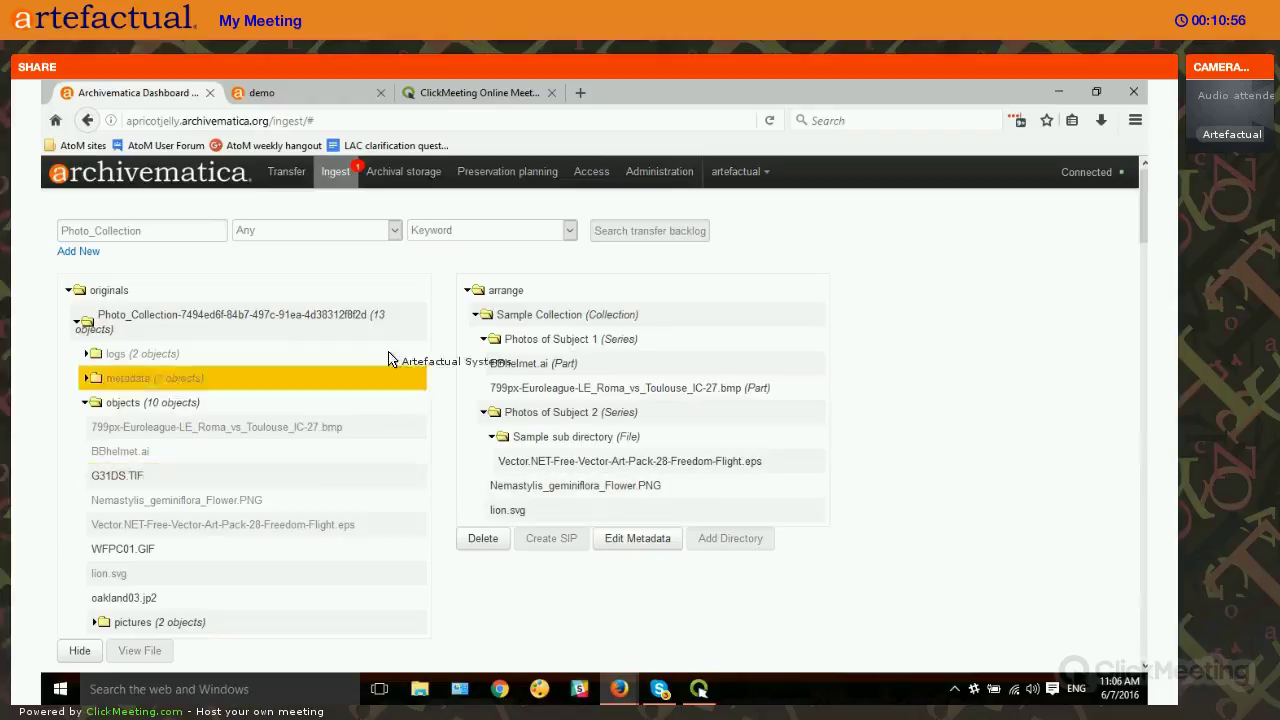
Step: Create a SIP from the arranged Sample Collection directory and approve its creation
{"action": "left_click", "coordinate": [180, 320]}
{"action": "left_click_drag", "start_coordinate": [432, 300], "coordinate": [565, 316]}
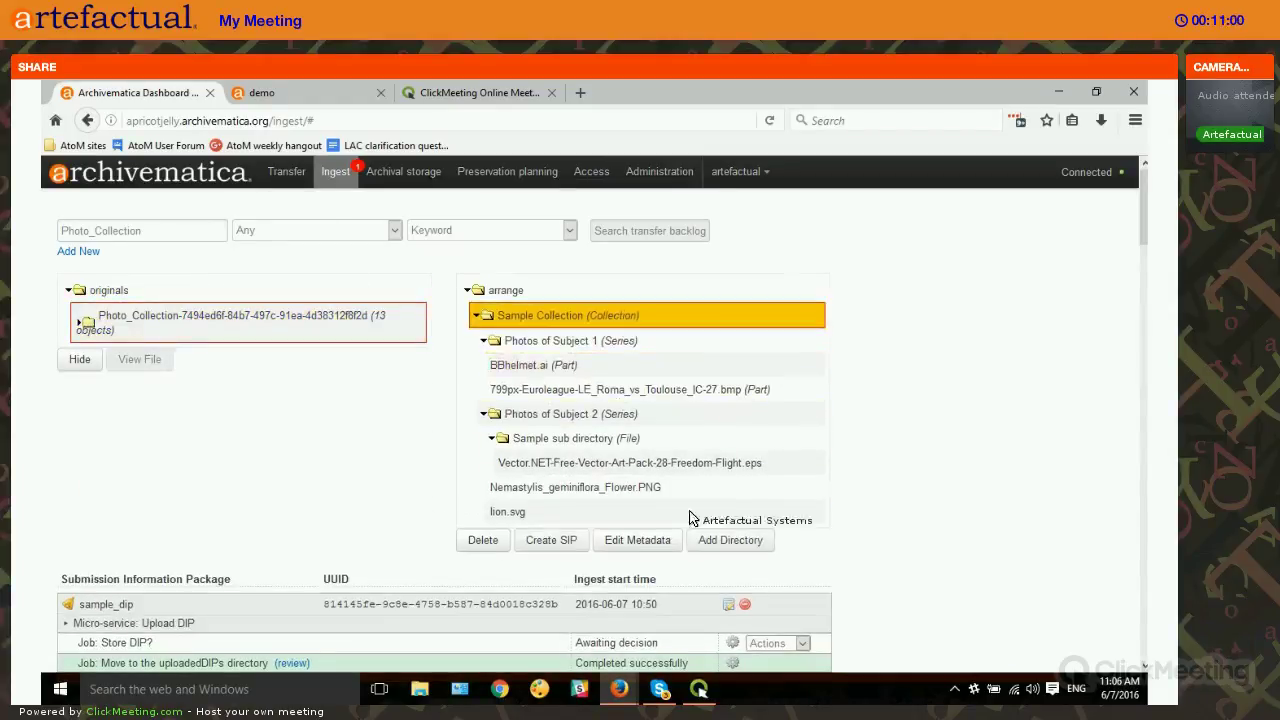
{"action": "left_click", "coordinate": [558, 545]}
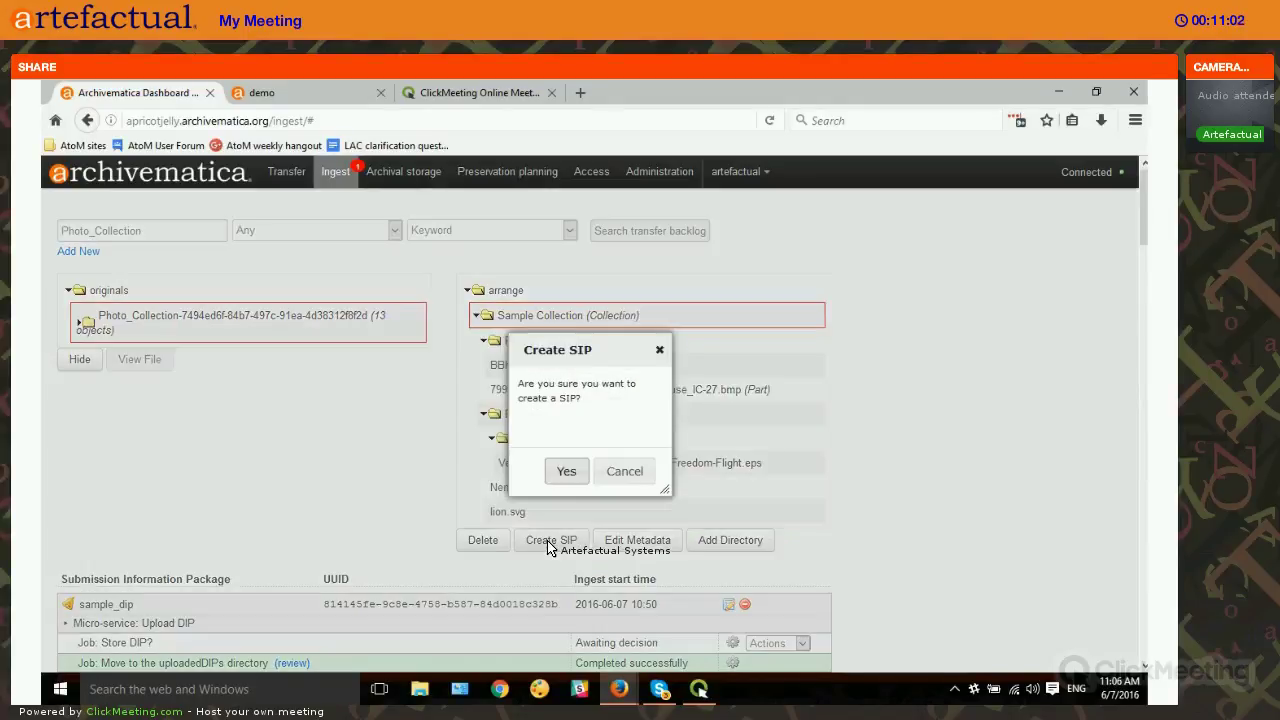
{"action": "left_click", "coordinate": [566, 476]}
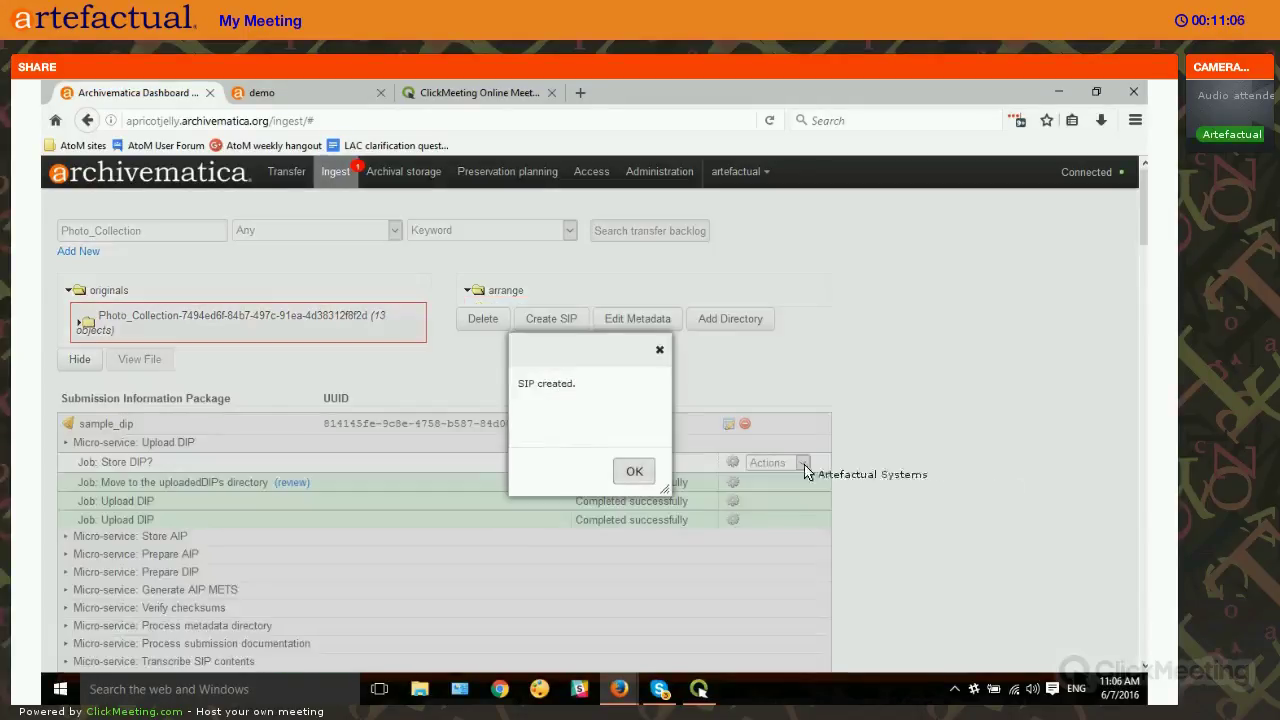
{"action": "left_click", "coordinate": [636, 472]}
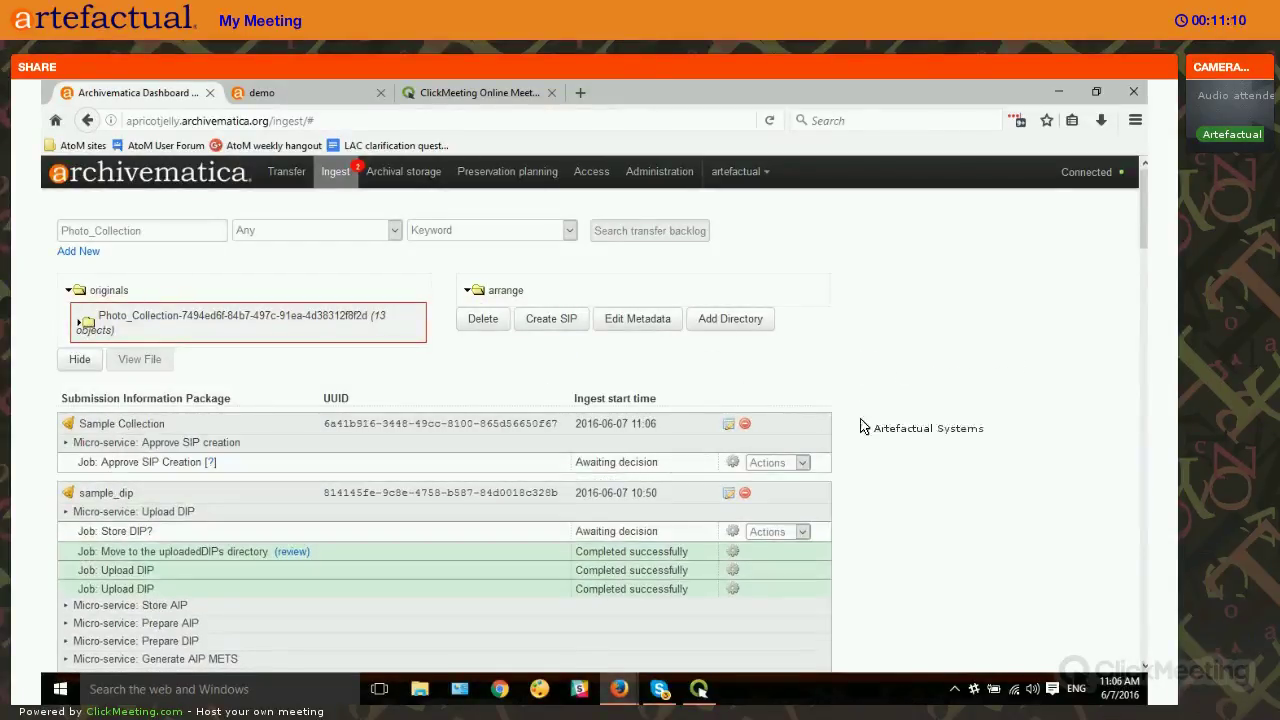
{"action": "left_click", "coordinate": [792, 466]}
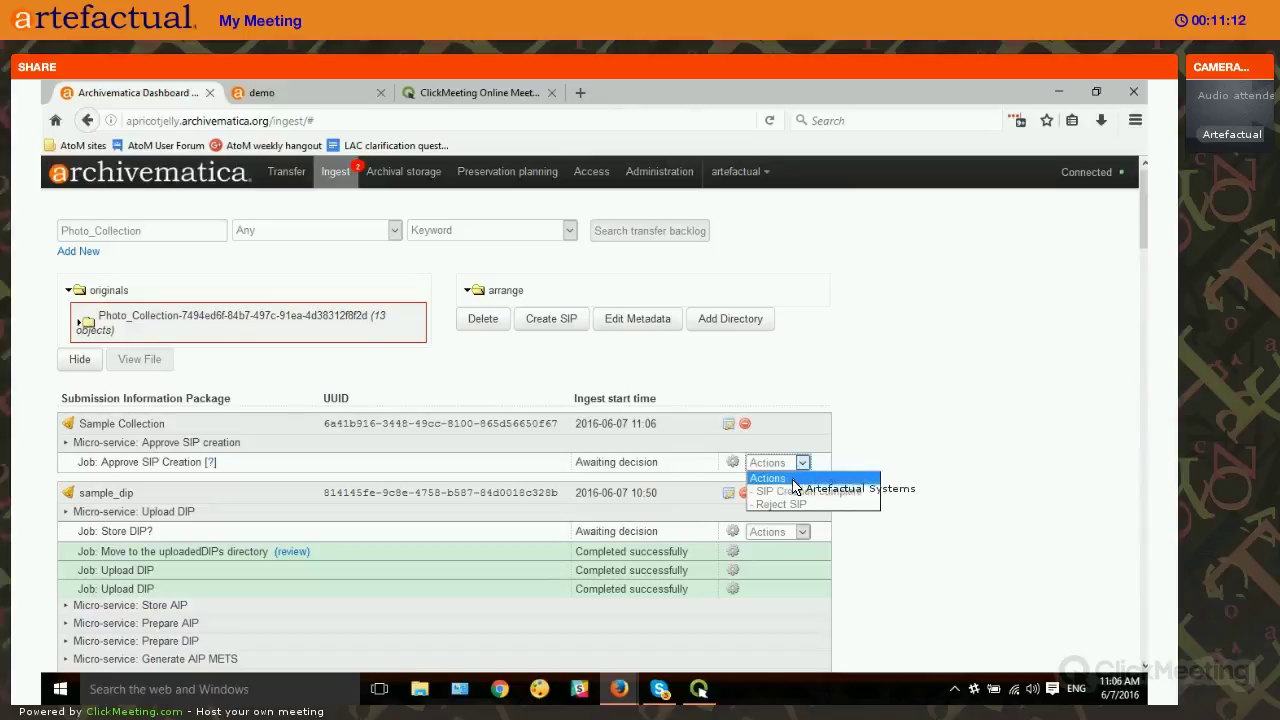
{"action": "left_click", "coordinate": [771, 490]}
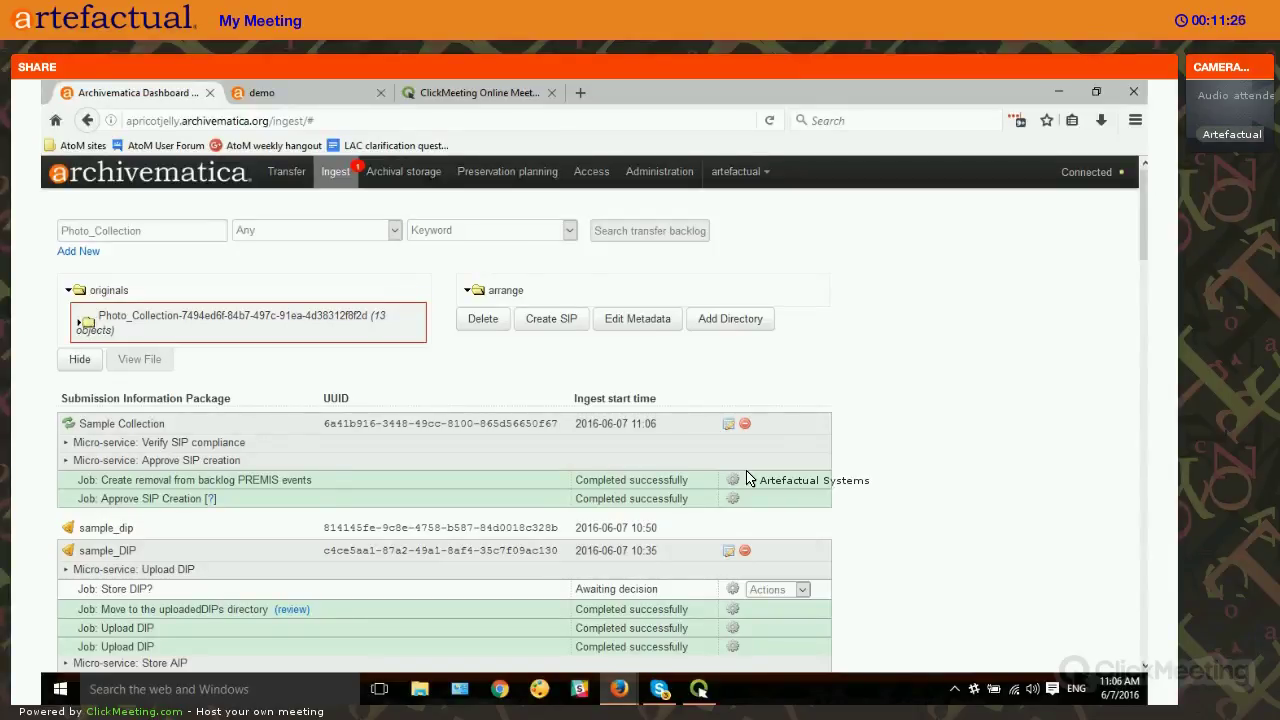
Step: Switch to the AtoM demo site and create a new archival description titled Sample
{"action": "left_click", "coordinate": [258, 92]}
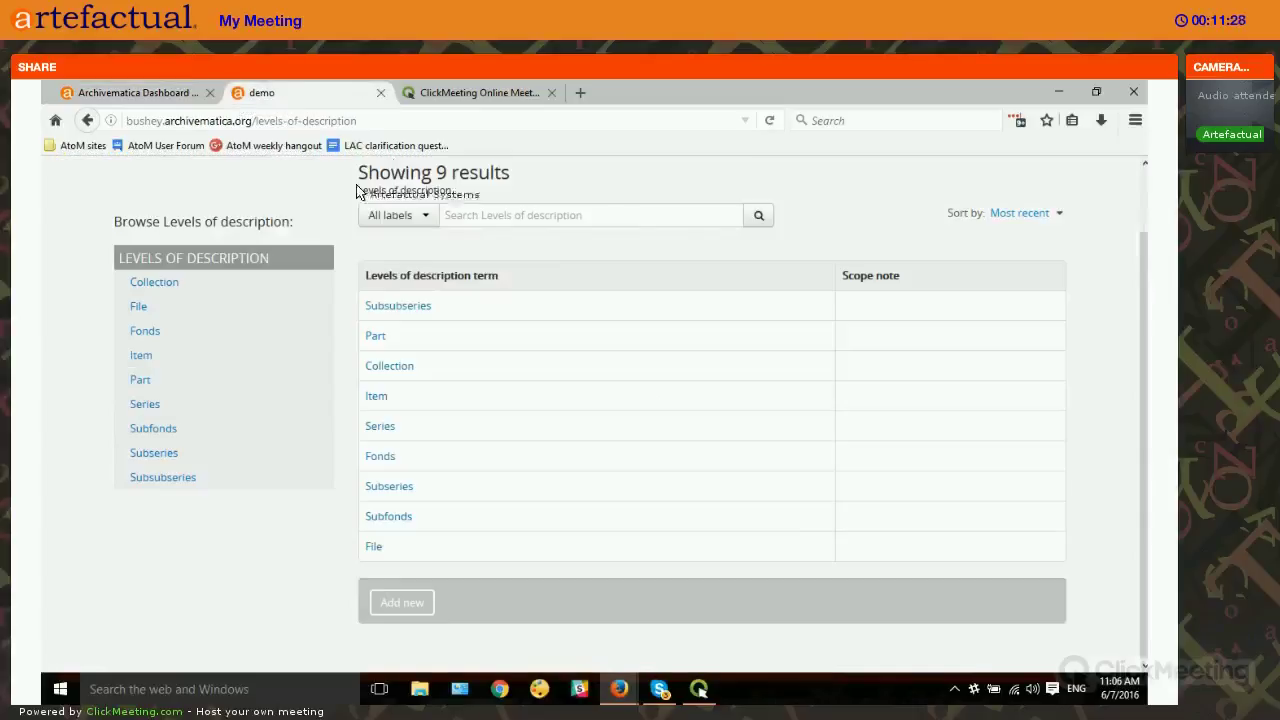
{"action": "scroll", "coordinate": [549, 323], "scroll_direction": "up", "scroll_amount": 1}
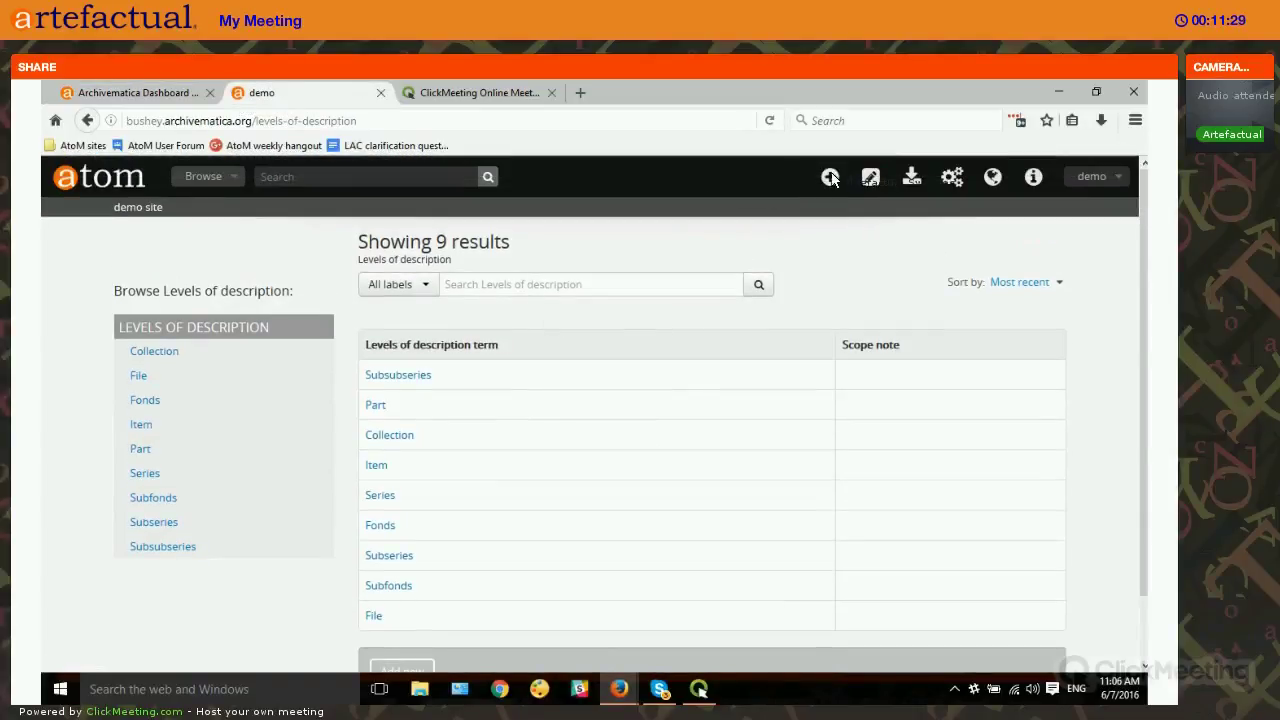
{"action": "left_click", "coordinate": [829, 187]}
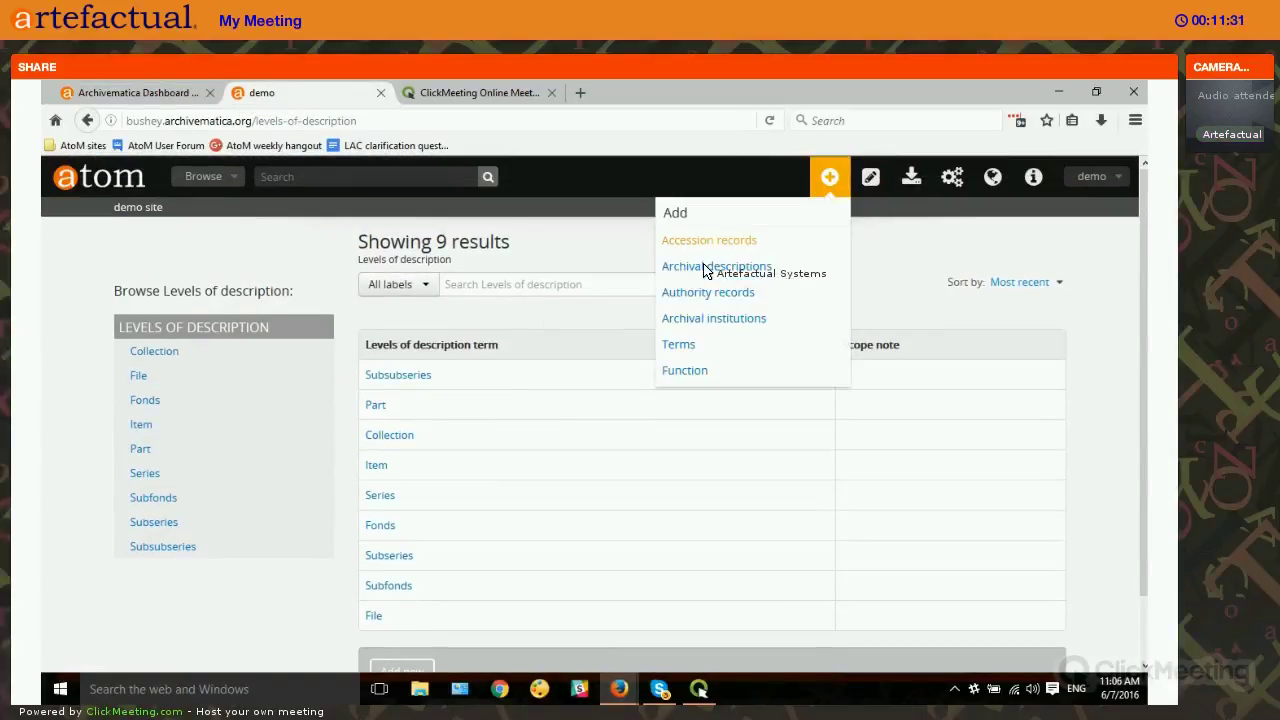
{"action": "left_click", "coordinate": [743, 267]}
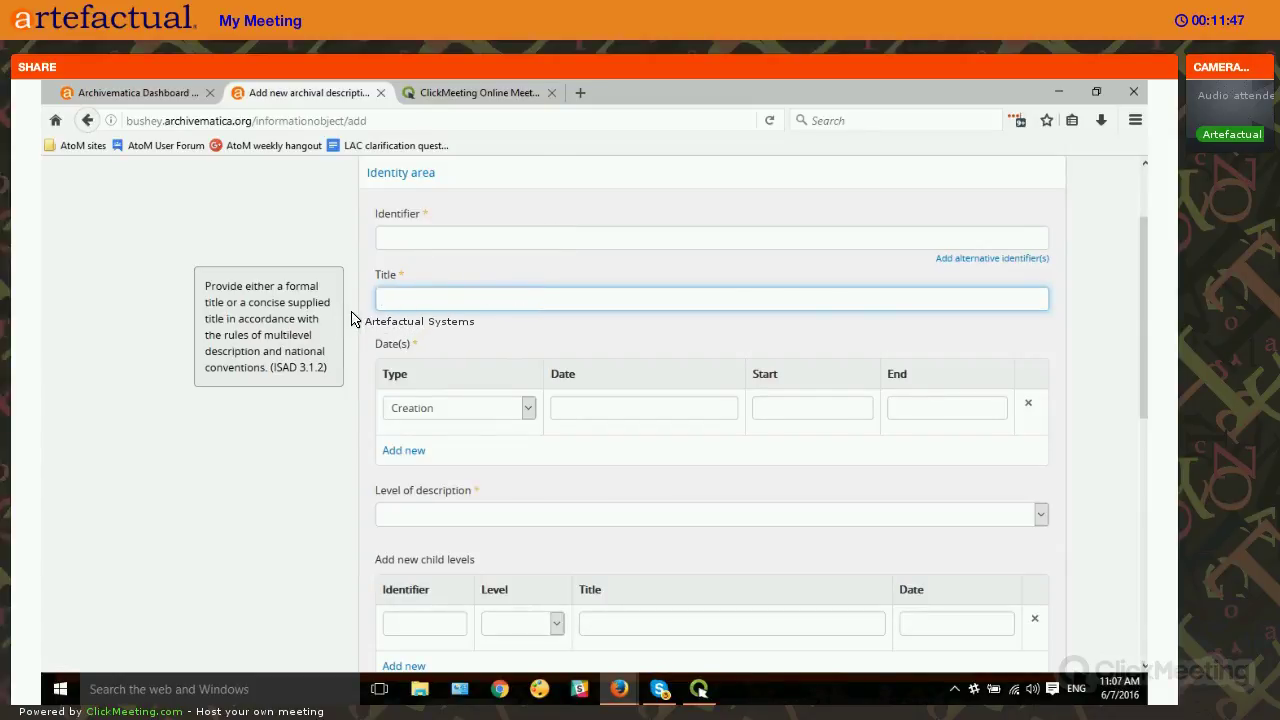
{"action": "type", "text": "ple"}
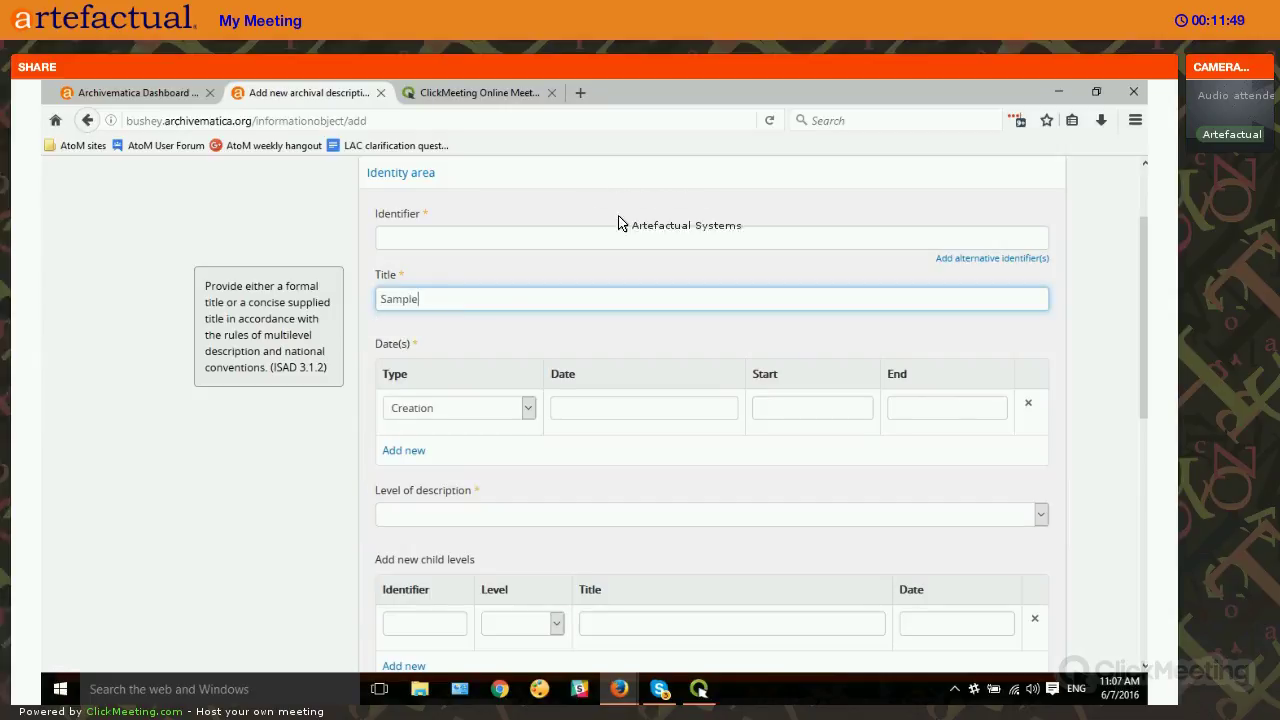
{"action": "scroll", "coordinate": [674, 289], "scroll_direction": "down", "scroll_amount": 10}
{"action": "left_click", "coordinate": [457, 586]}
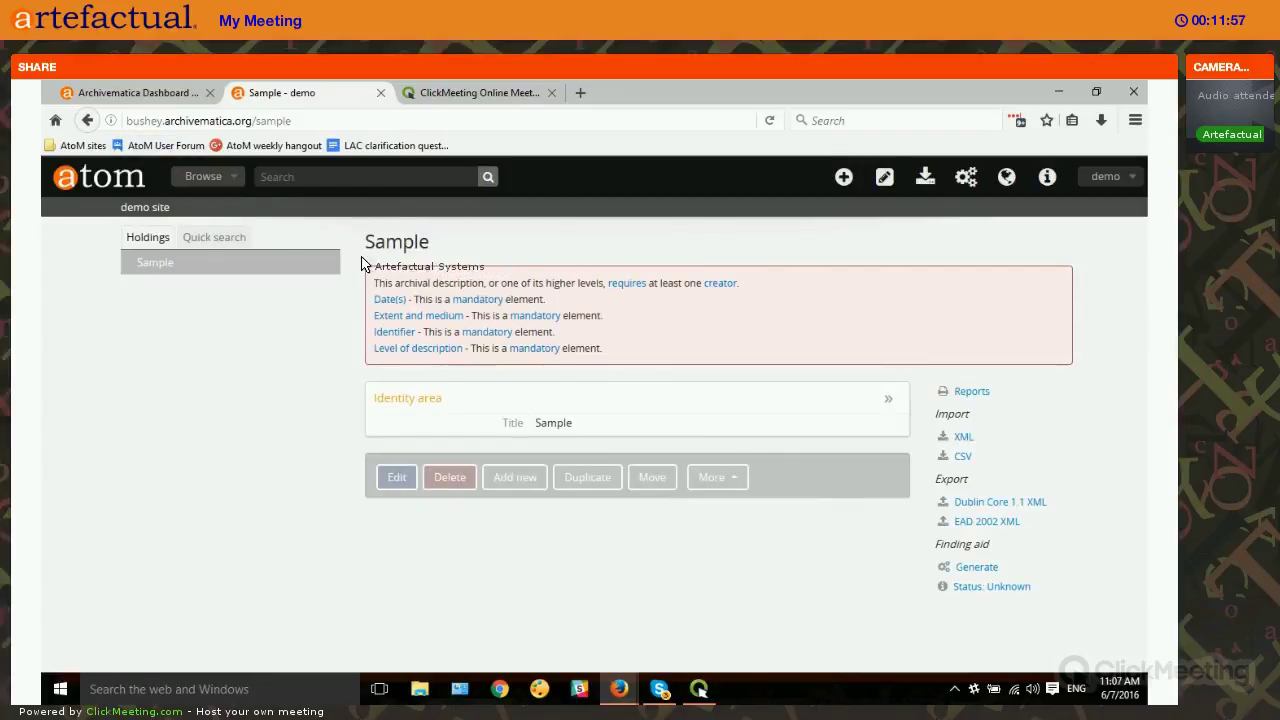
Step: Return to the Archivematica ingest page and run Normalize for preservation and access on the Sample Collection SIP
{"action": "left_click", "coordinate": [113, 90]}
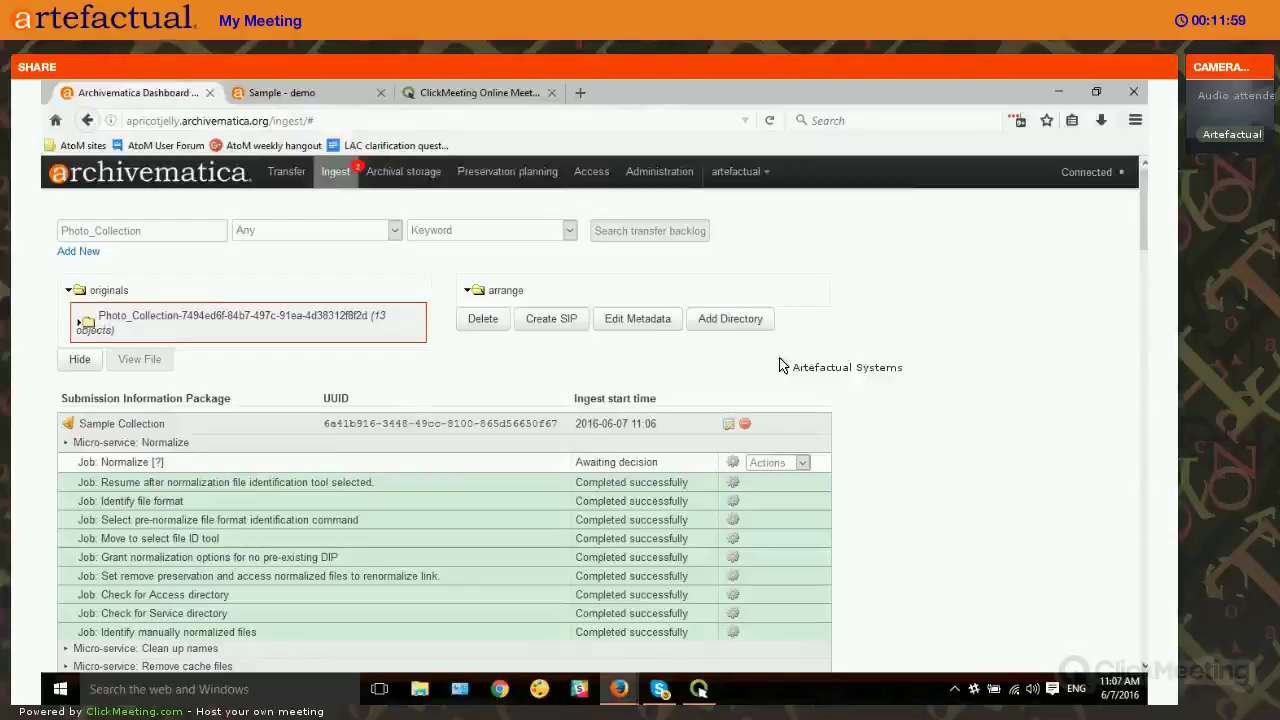
{"action": "scroll", "coordinate": [935, 443], "scroll_direction": "down", "scroll_amount": 2}
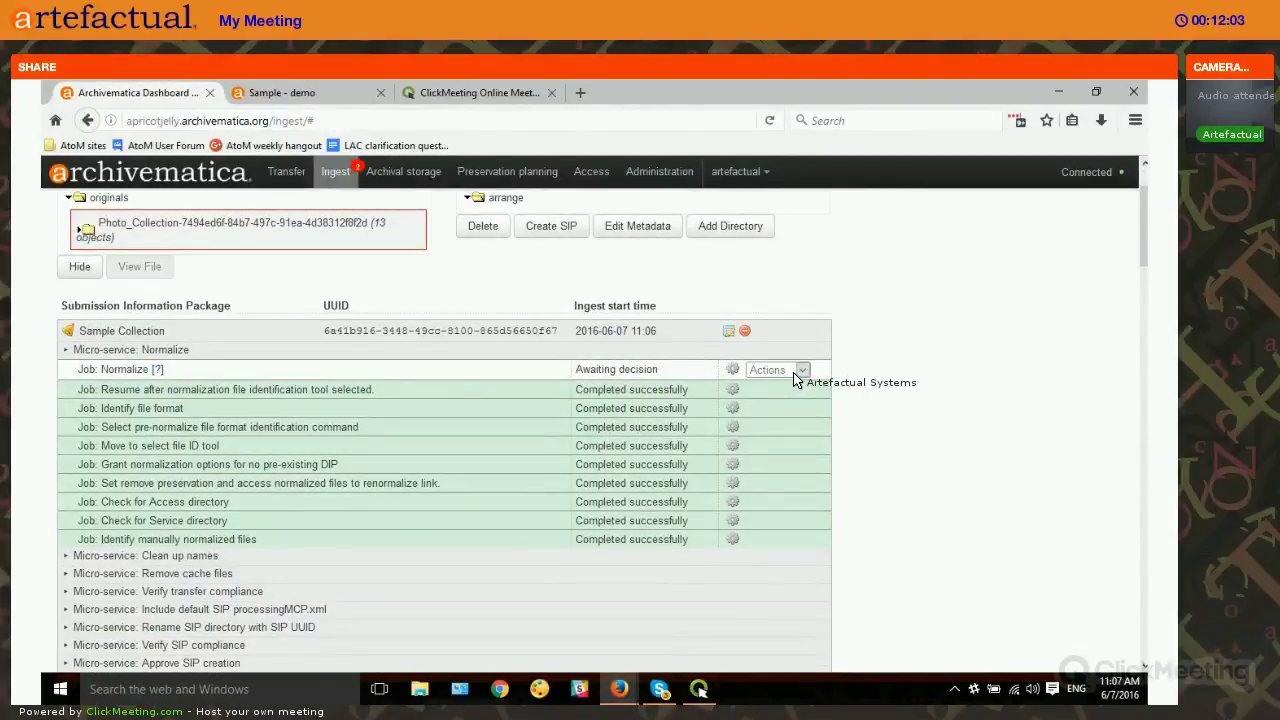
{"action": "left_click", "coordinate": [797, 372]}
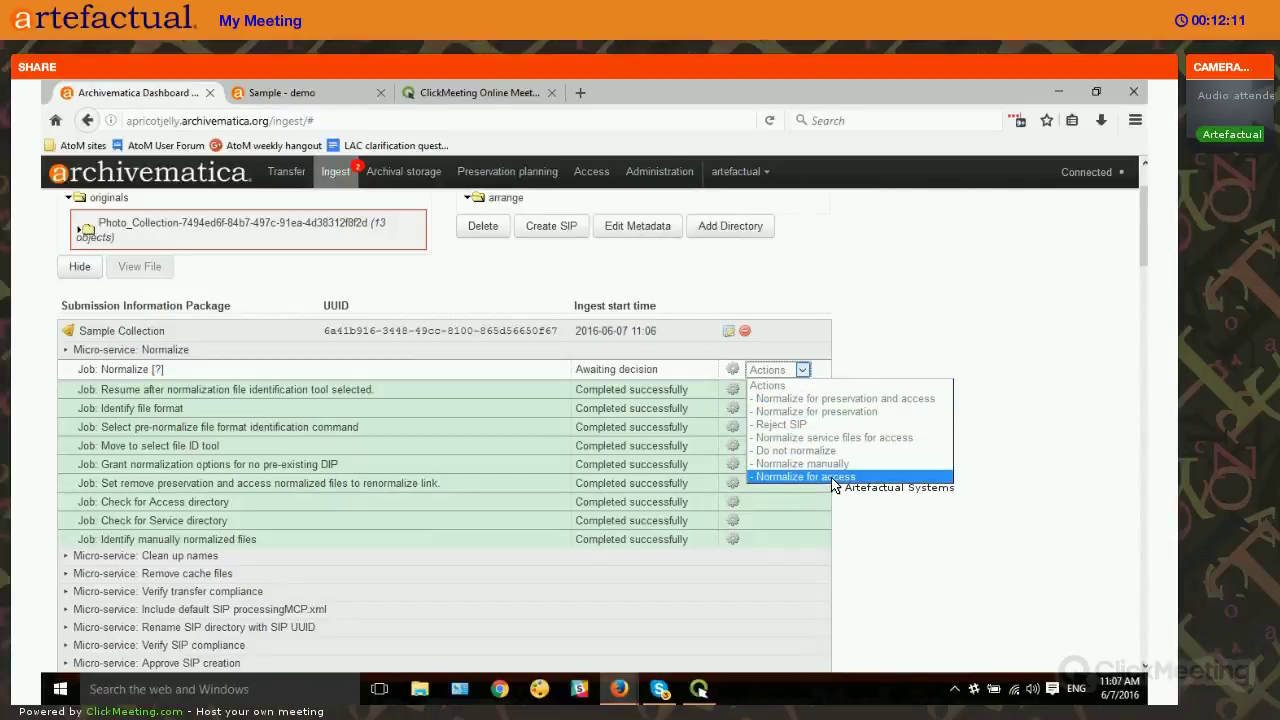
{"action": "left_click", "coordinate": [824, 399]}
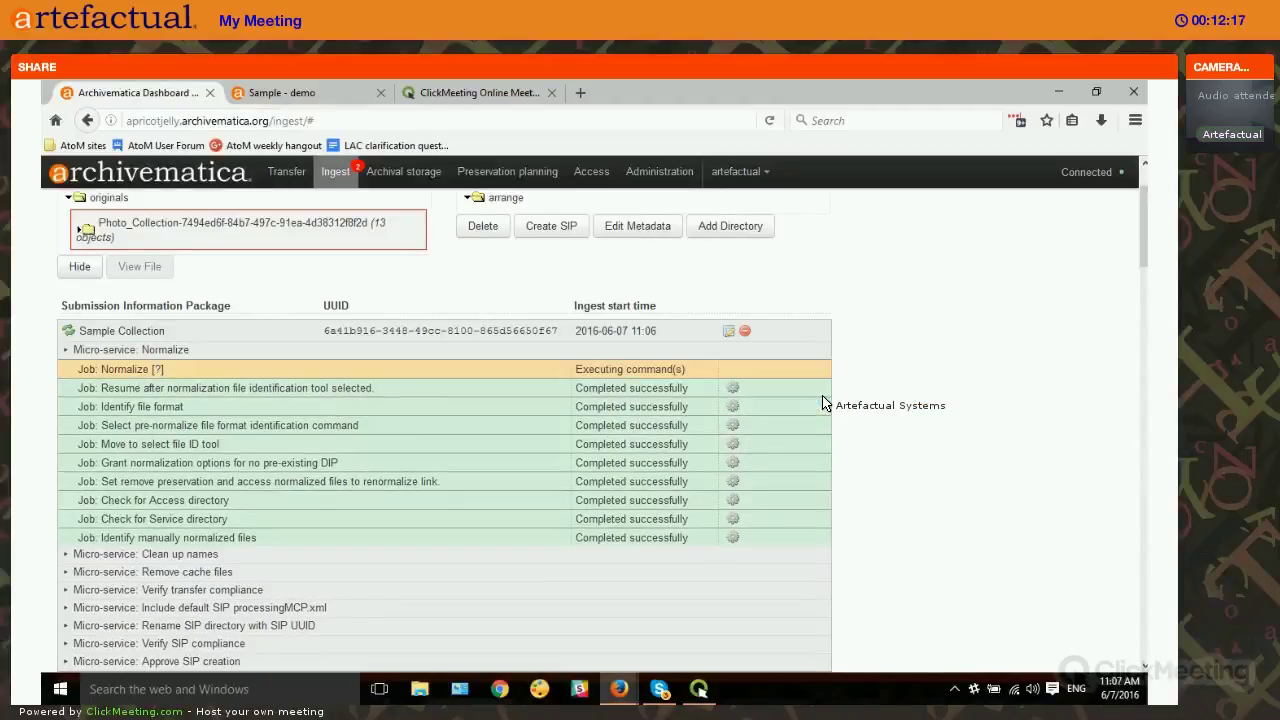
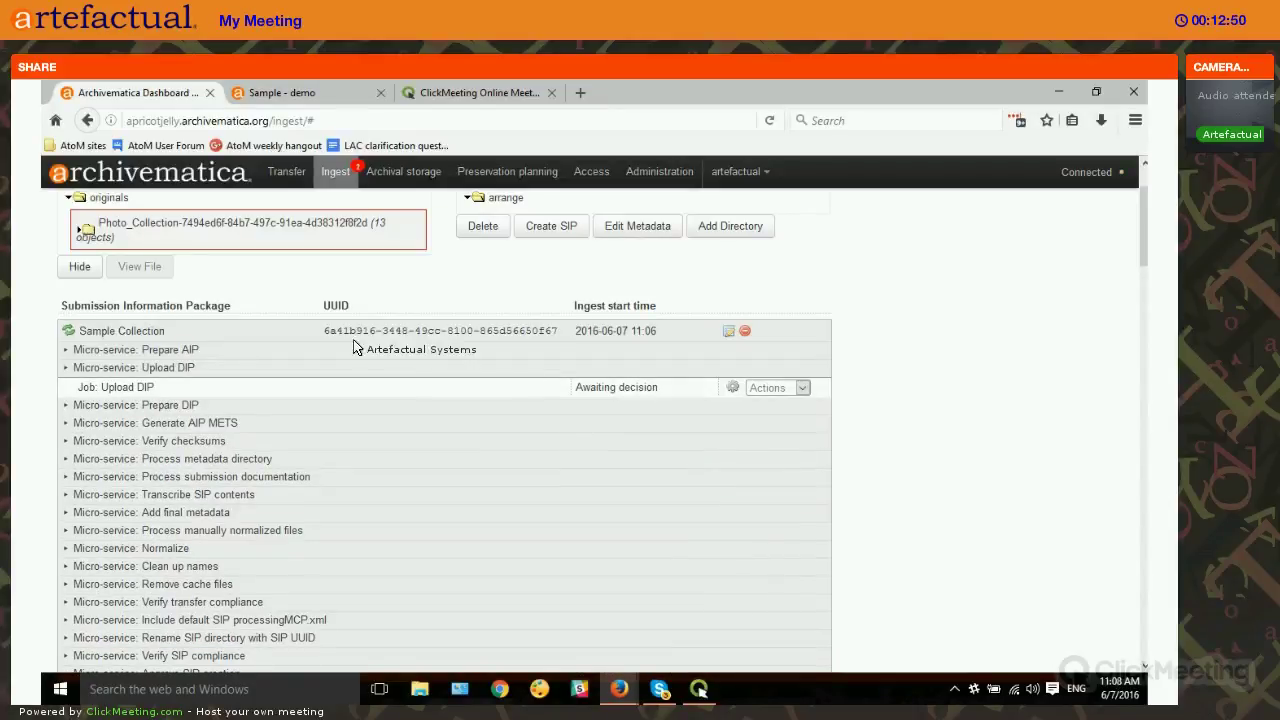
Step: Review the Sample Collection AIP awaiting storage and open the METS XML file from its Sample_Collection directory
{"action": "left_click", "coordinate": [271, 356]}
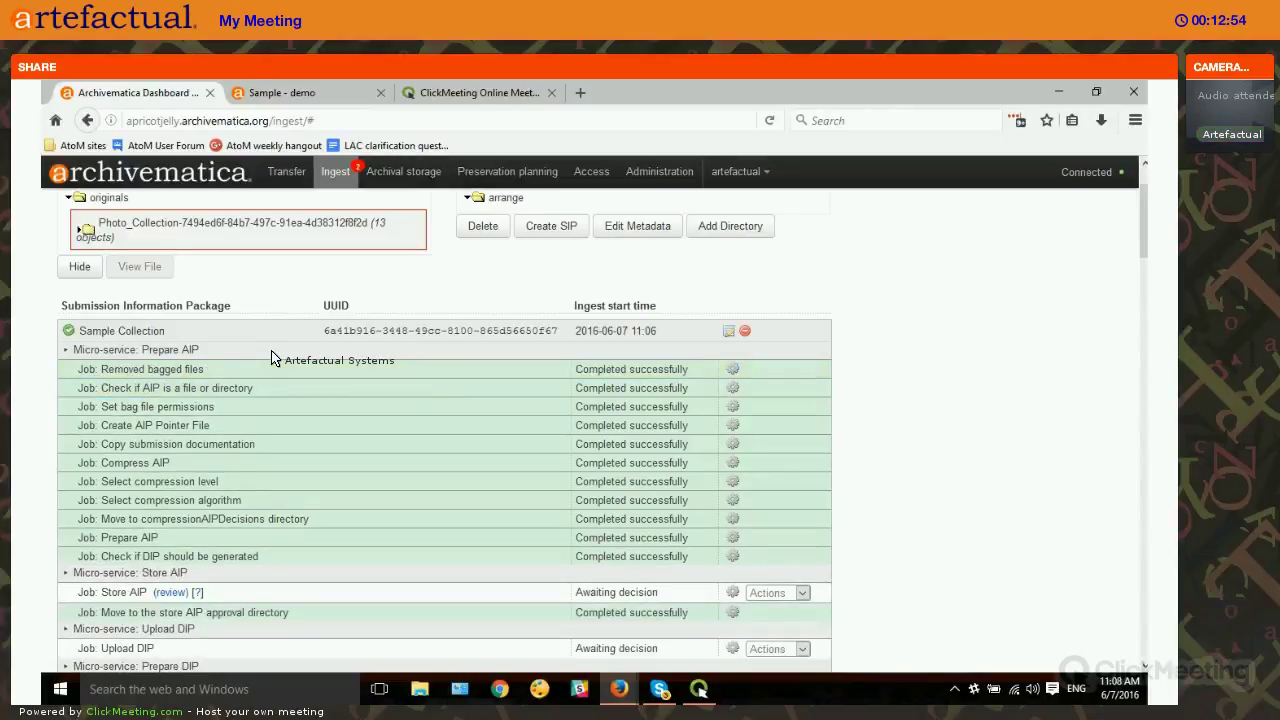
{"action": "scroll", "coordinate": [262, 320], "scroll_direction": "down", "scroll_amount": 2}
{"action": "left_click", "coordinate": [250, 257]}
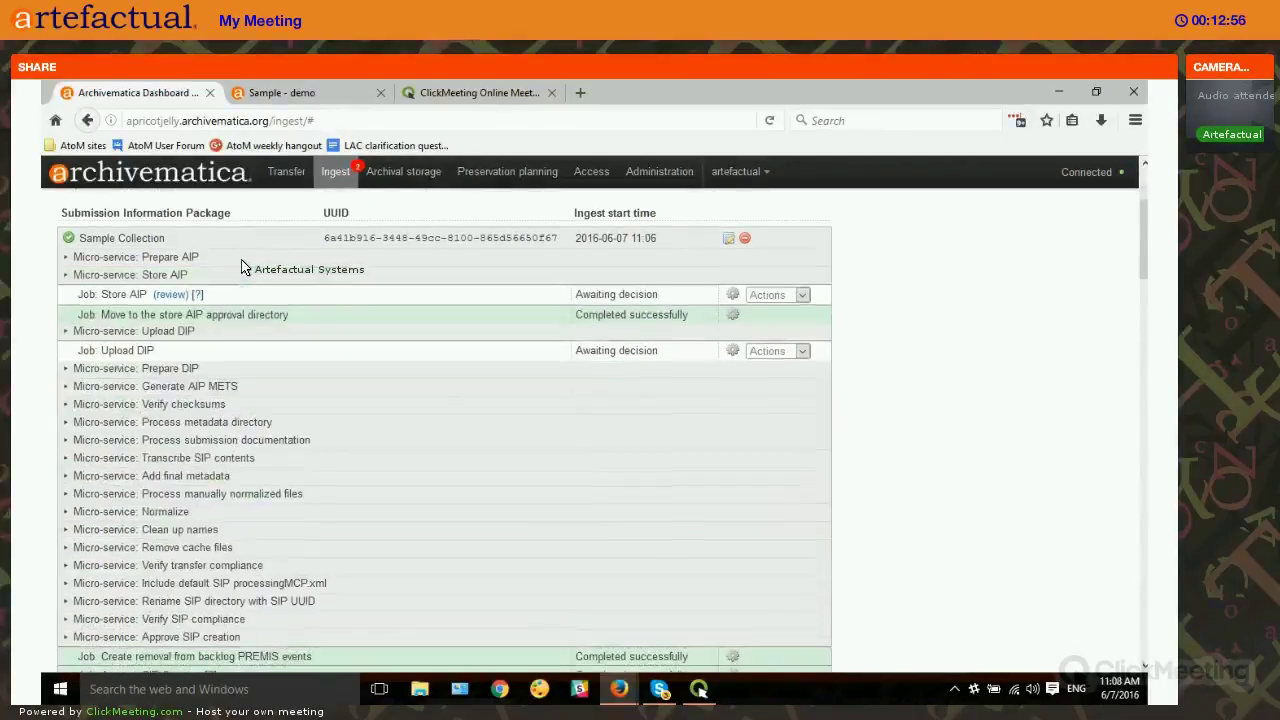
{"action": "left_click", "coordinate": [178, 294]}
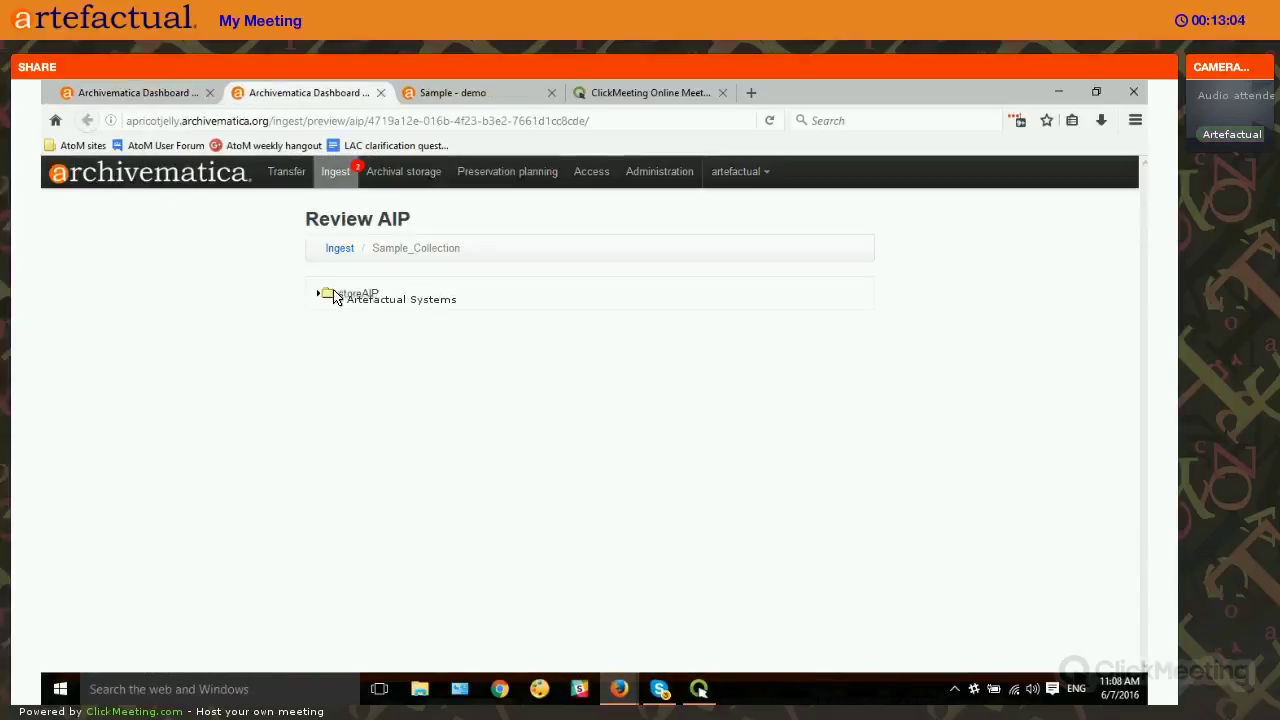
{"action": "left_click", "coordinate": [340, 346]}
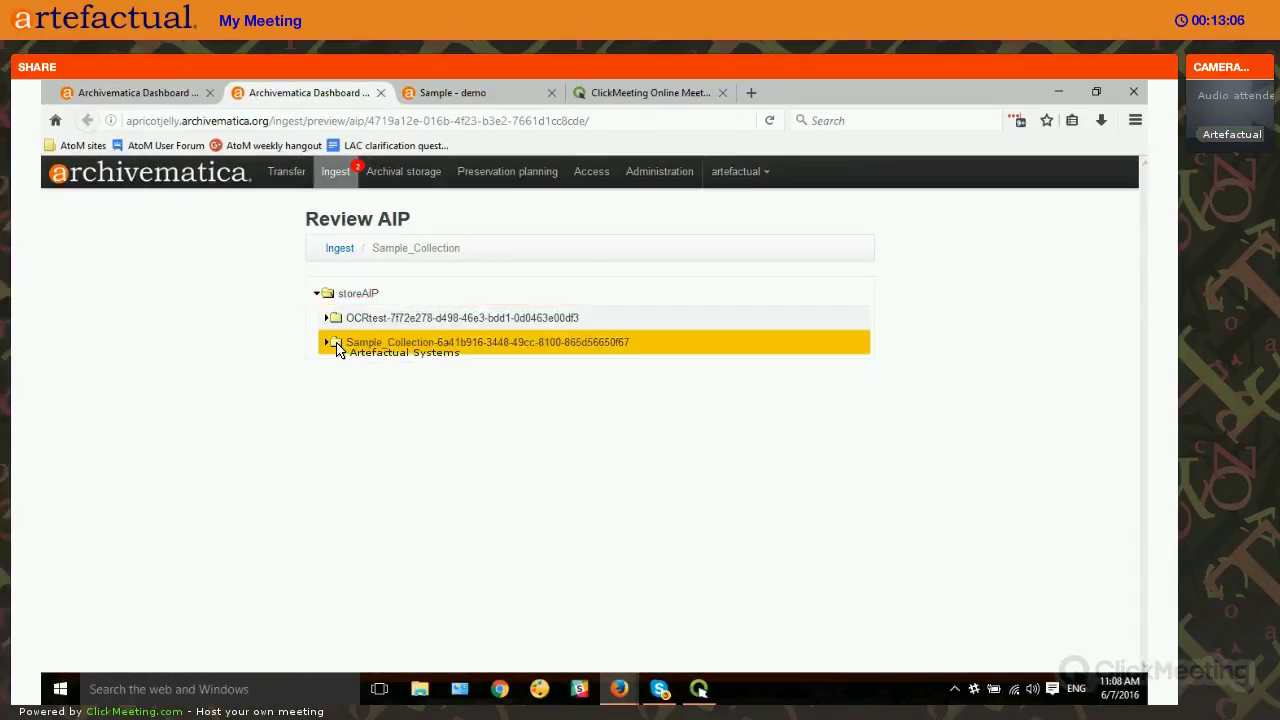
{"action": "left_click", "coordinate": [337, 347]}
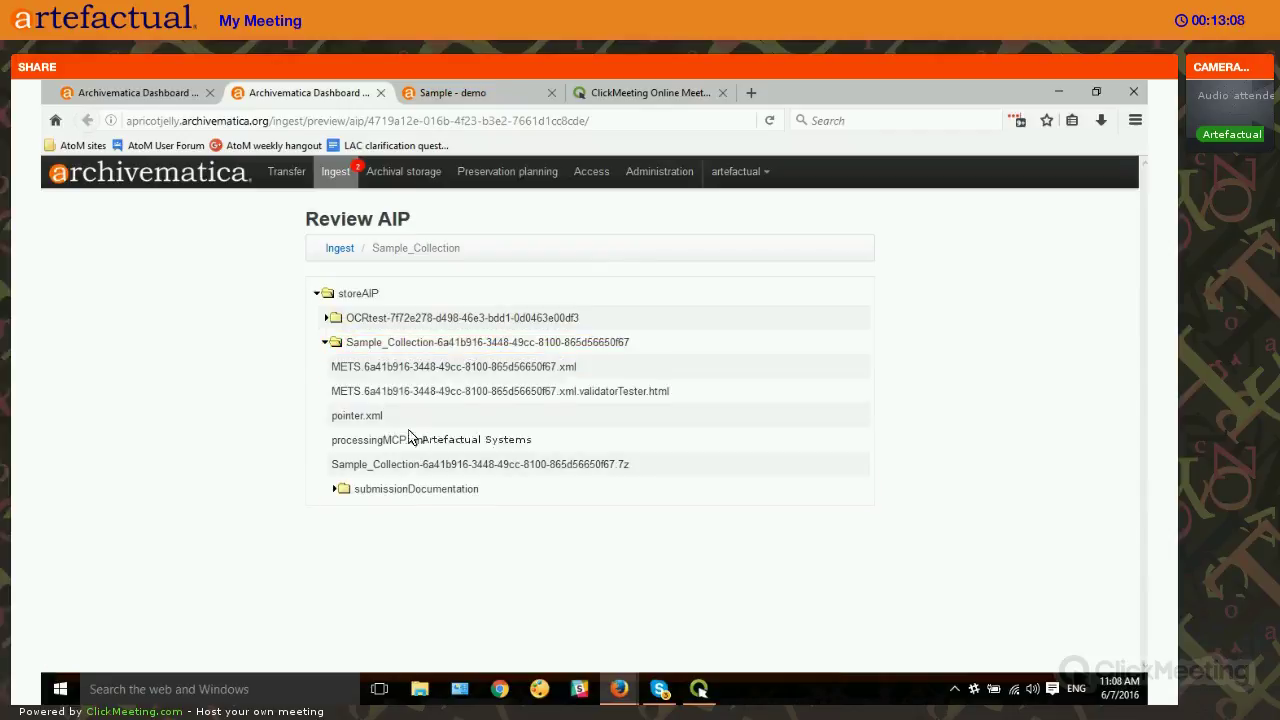
{"action": "double_click", "coordinate": [449, 386]}
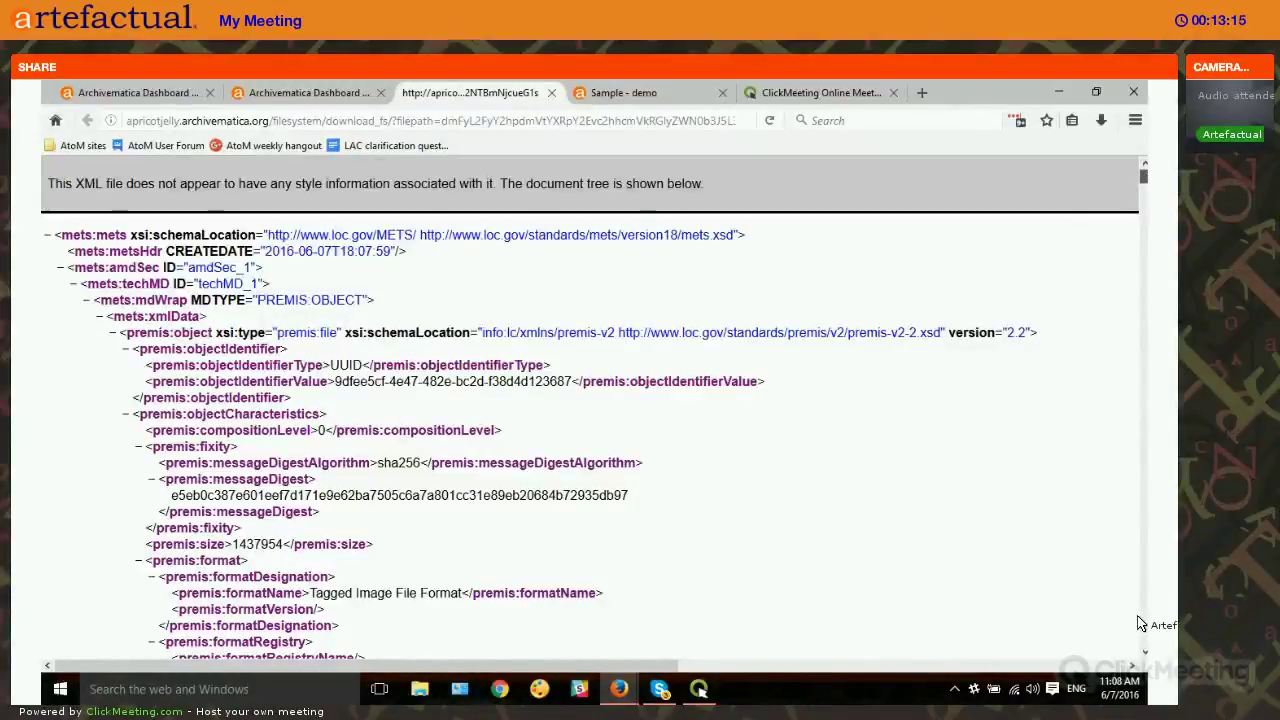
Step: Find the Archivematica default physical structMap in the METS file and examine its directory and item types
{"action": "scroll", "coordinate": [1140, 612], "scroll_direction": "down", "scroll_amount": 20}
{"action": "scroll", "coordinate": [1055, 487], "scroll_direction": "up", "scroll_amount": 3}
{"action": "scroll", "coordinate": [1052, 486], "scroll_direction": "up", "scroll_amount": 2}
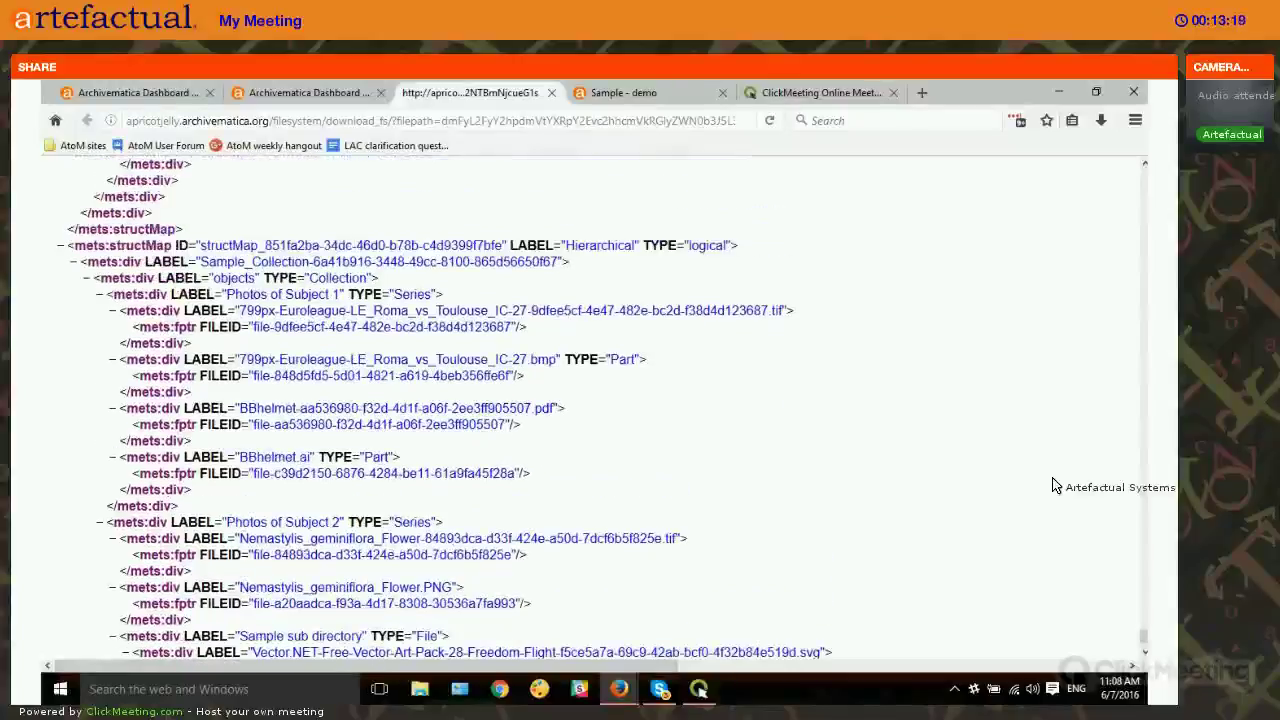
{"action": "scroll", "coordinate": [1055, 487], "scroll_direction": "up", "scroll_amount": 2}
{"action": "scroll", "coordinate": [1055, 487], "scroll_direction": "up", "scroll_amount": 5}
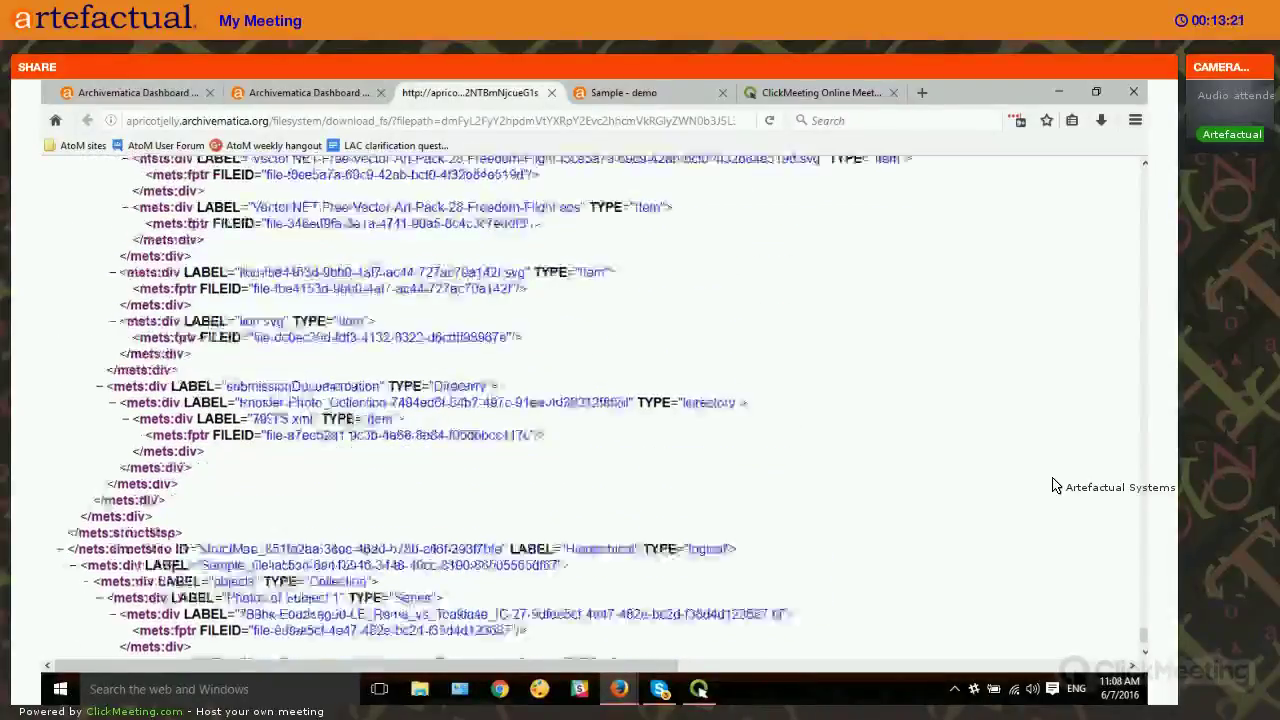
{"action": "scroll", "coordinate": [1052, 486], "scroll_direction": "up", "scroll_amount": 4}
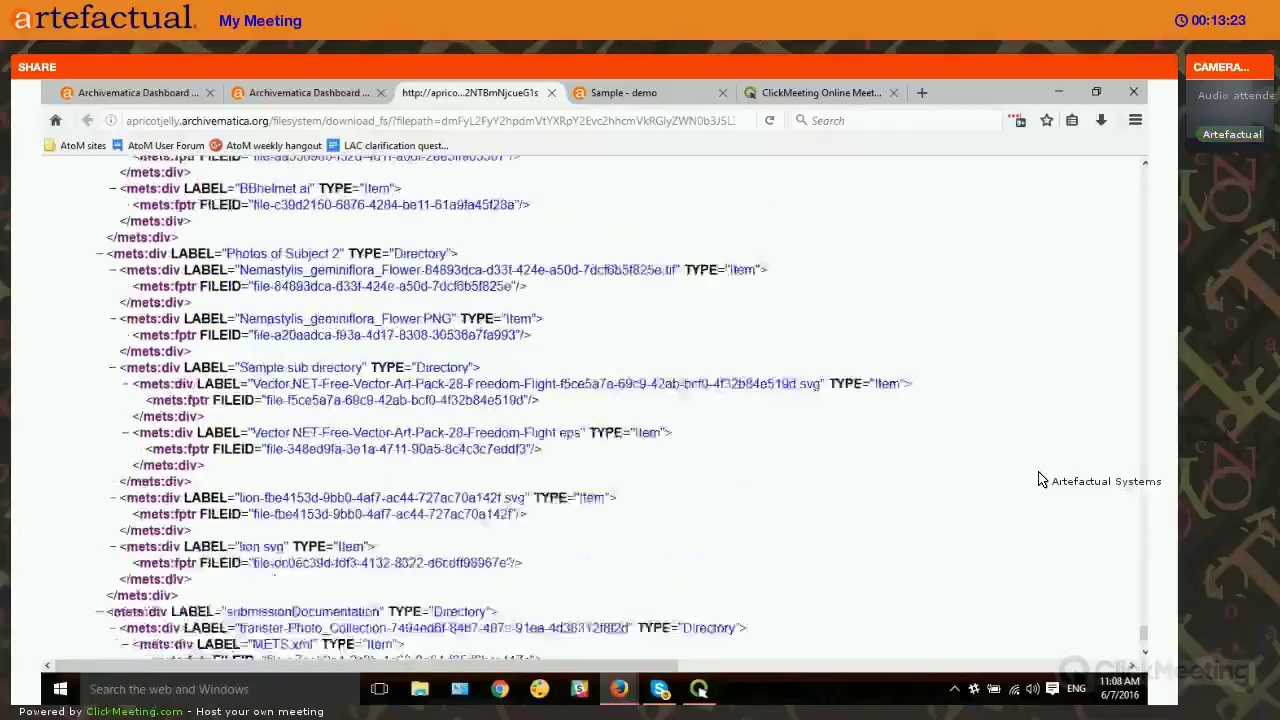
{"action": "scroll", "coordinate": [744, 344], "scroll_direction": "up", "scroll_amount": 7}
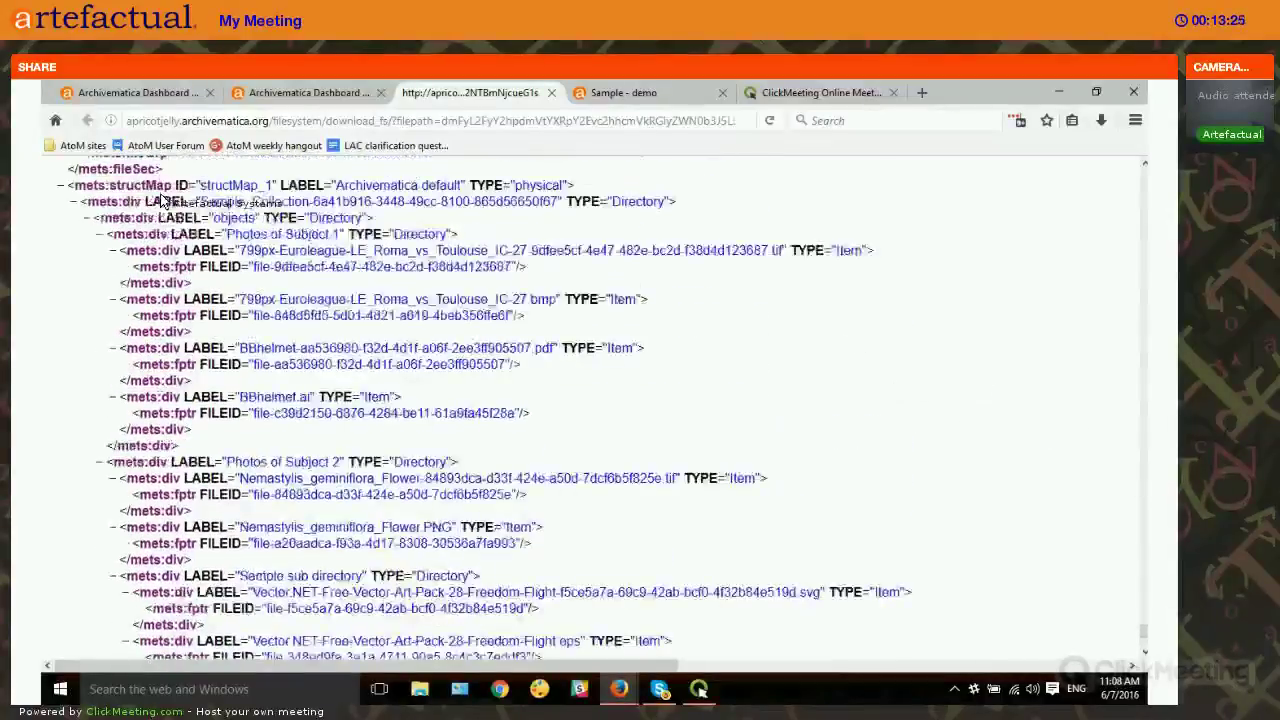
{"action": "scroll", "coordinate": [545, 223], "scroll_direction": "down", "scroll_amount": 4}
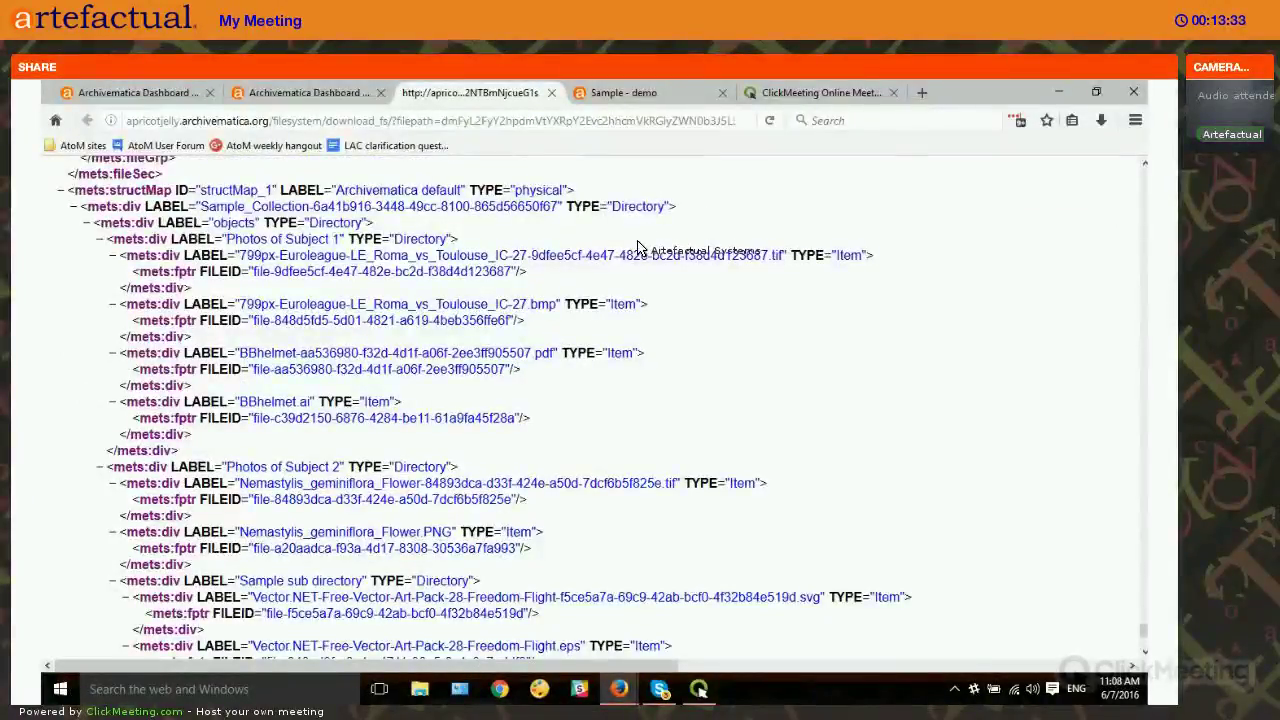
Step: Examine the Hierarchical logical structMap for the assigned levels of description and highlight the entry for 799px-Euroleague-LE_Roma_vs_Toulouse_IC-27.bmp
{"action": "scroll", "coordinate": [640, 247], "scroll_direction": "down", "scroll_amount": 8}
{"action": "scroll", "coordinate": [640, 247], "scroll_direction": "down", "scroll_amount": 8}
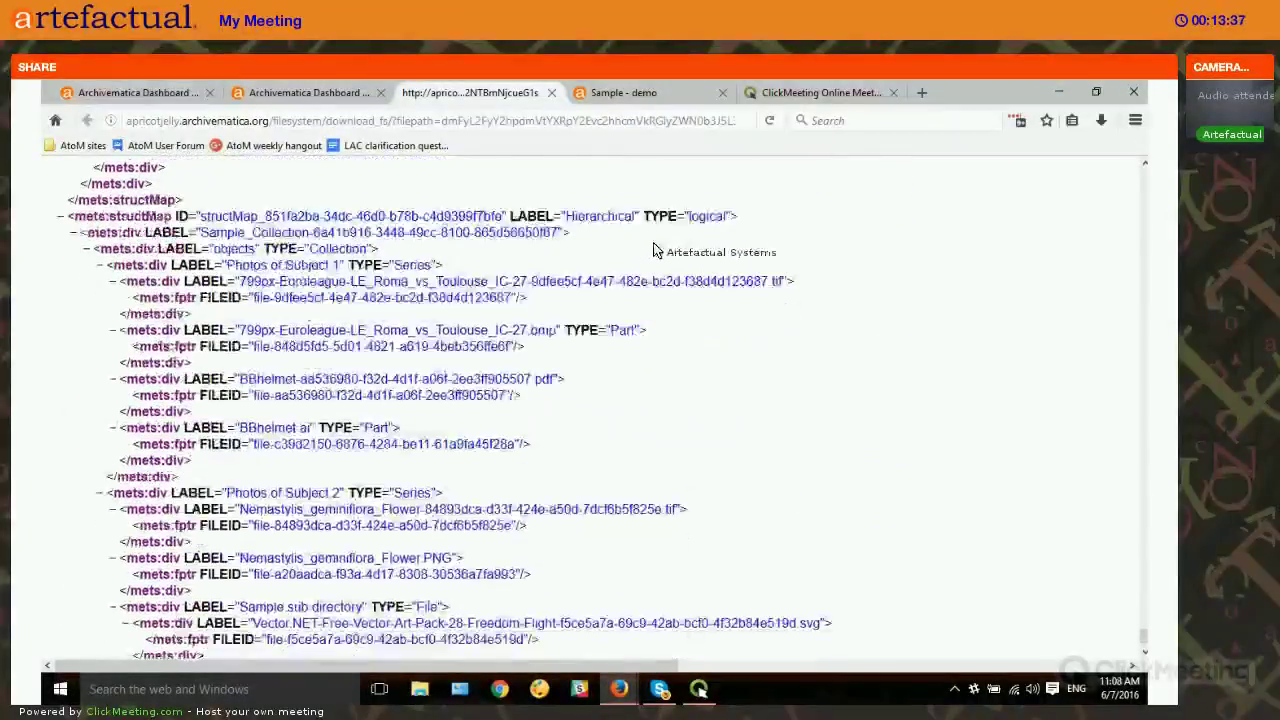
{"action": "scroll", "coordinate": [650, 249], "scroll_direction": "down", "scroll_amount": 4}
{"action": "scroll", "coordinate": [670, 251], "scroll_direction": "up", "scroll_amount": 5}
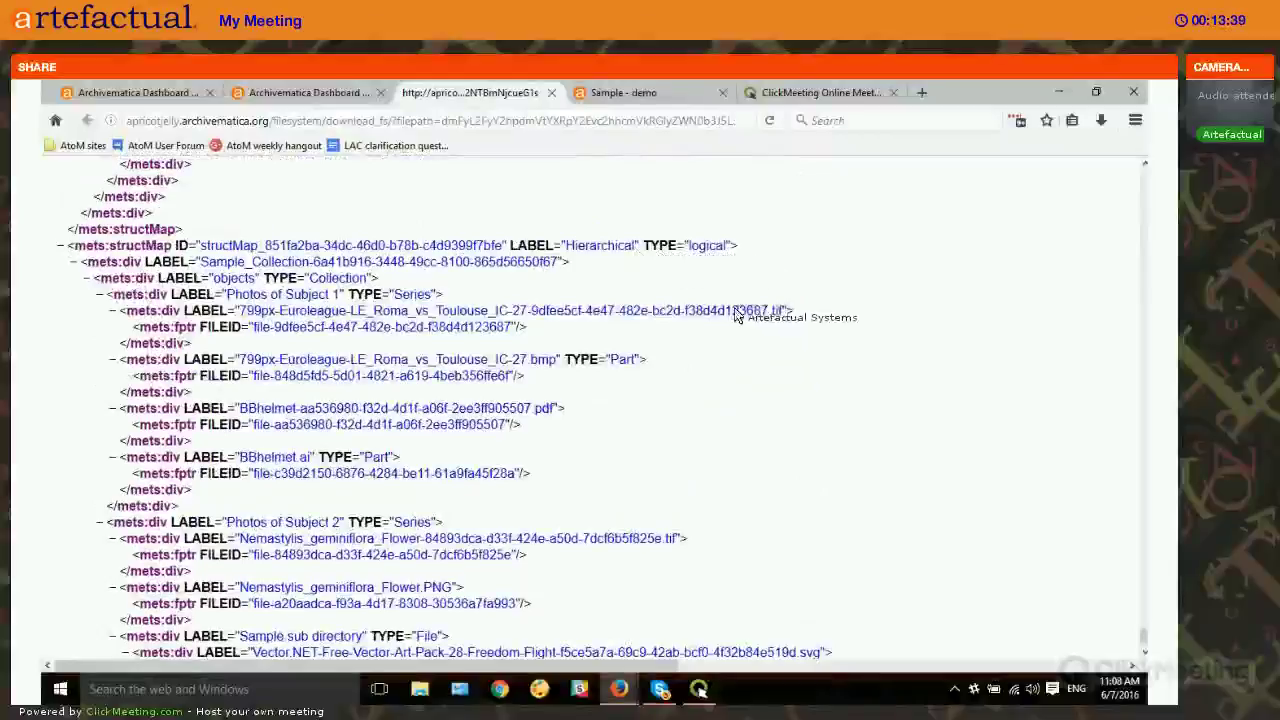
{"action": "scroll", "coordinate": [748, 310], "scroll_direction": "down", "scroll_amount": 2}
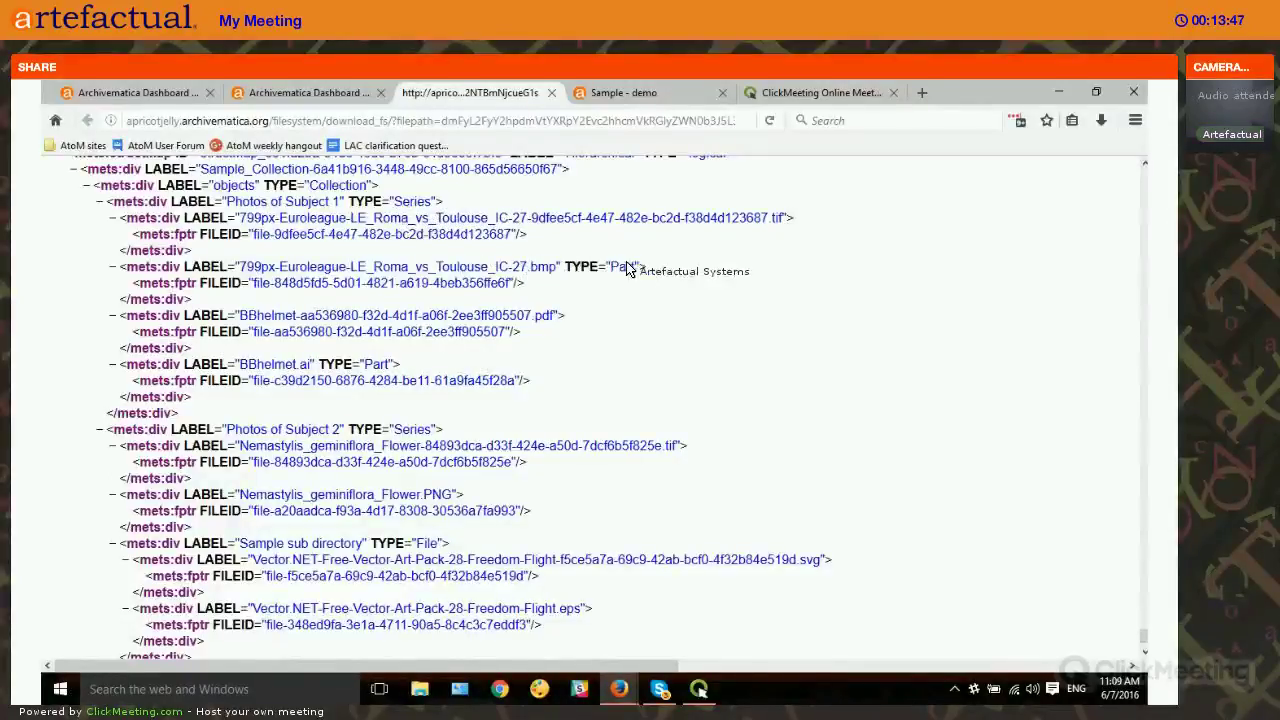
{"action": "left_click_drag", "start_coordinate": [651, 270], "coordinate": [106, 268]}
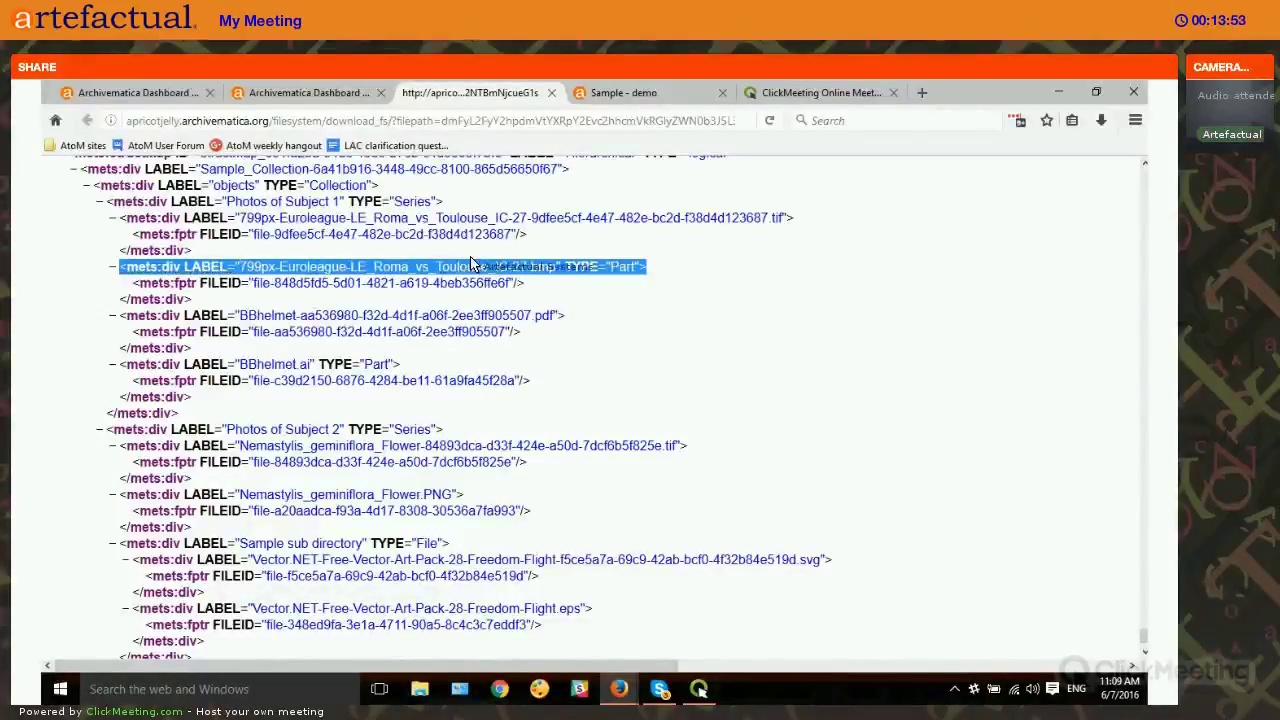
Step: Examine the remaining entries and their levels of description in the logical structMap through to the end of the METS file
{"action": "left_click", "coordinate": [664, 278]}
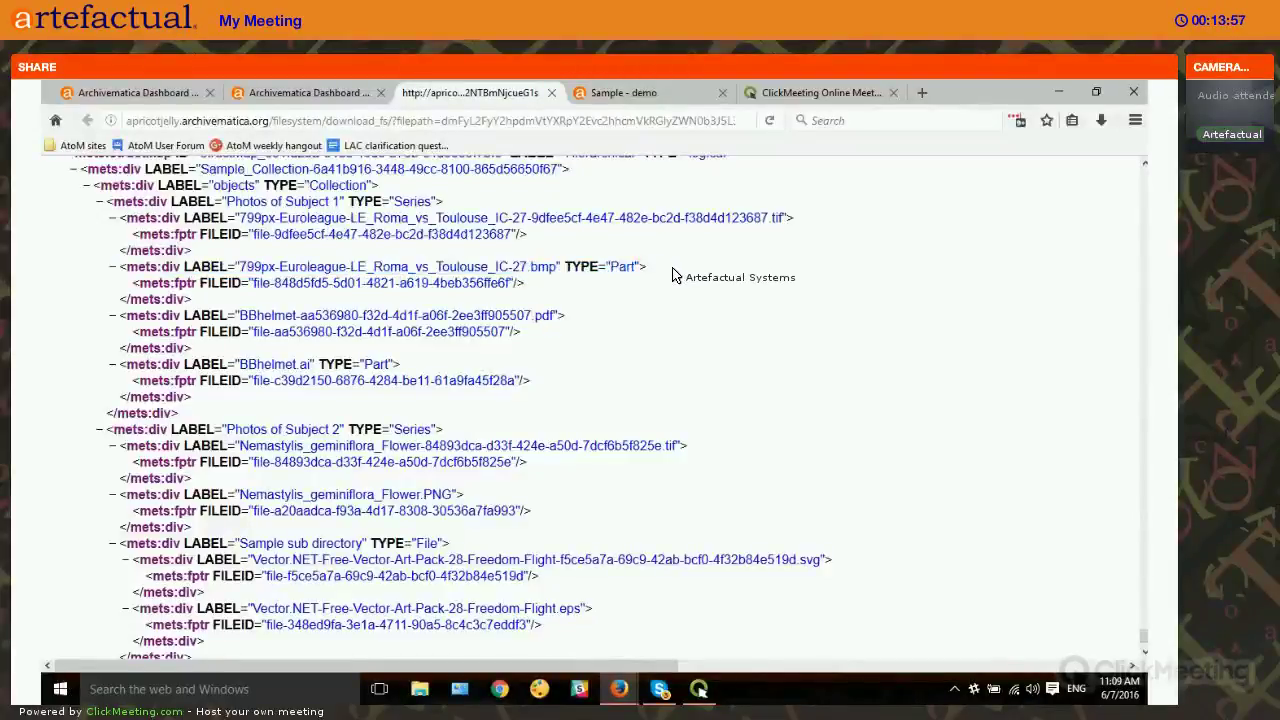
{"action": "left_click_drag", "start_coordinate": [645, 268], "coordinate": [119, 268]}
{"action": "left_click", "coordinate": [330, 432]}
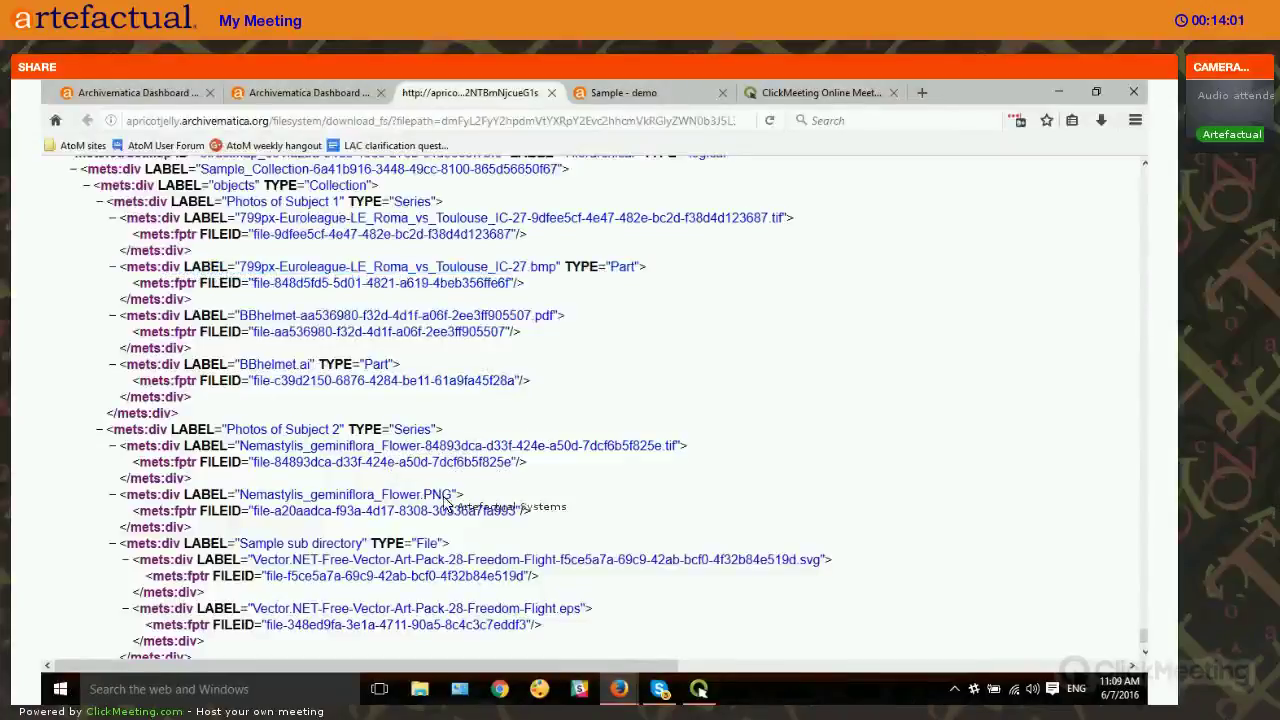
{"action": "scroll", "coordinate": [590, 545], "scroll_direction": "down", "scroll_amount": 4}
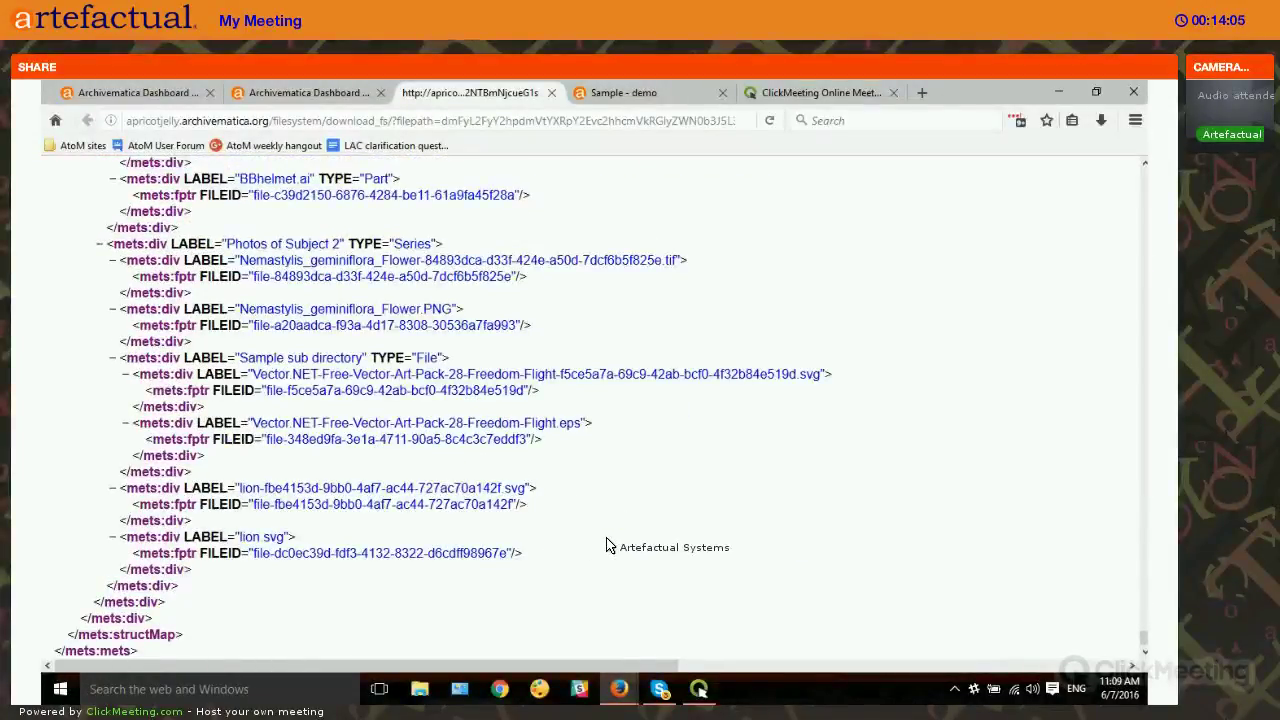
Step: Return to the Archivematica ingest page and store the Sample Collection AIP in the standard Archivematica Directory
{"action": "left_click", "coordinate": [137, 95]}
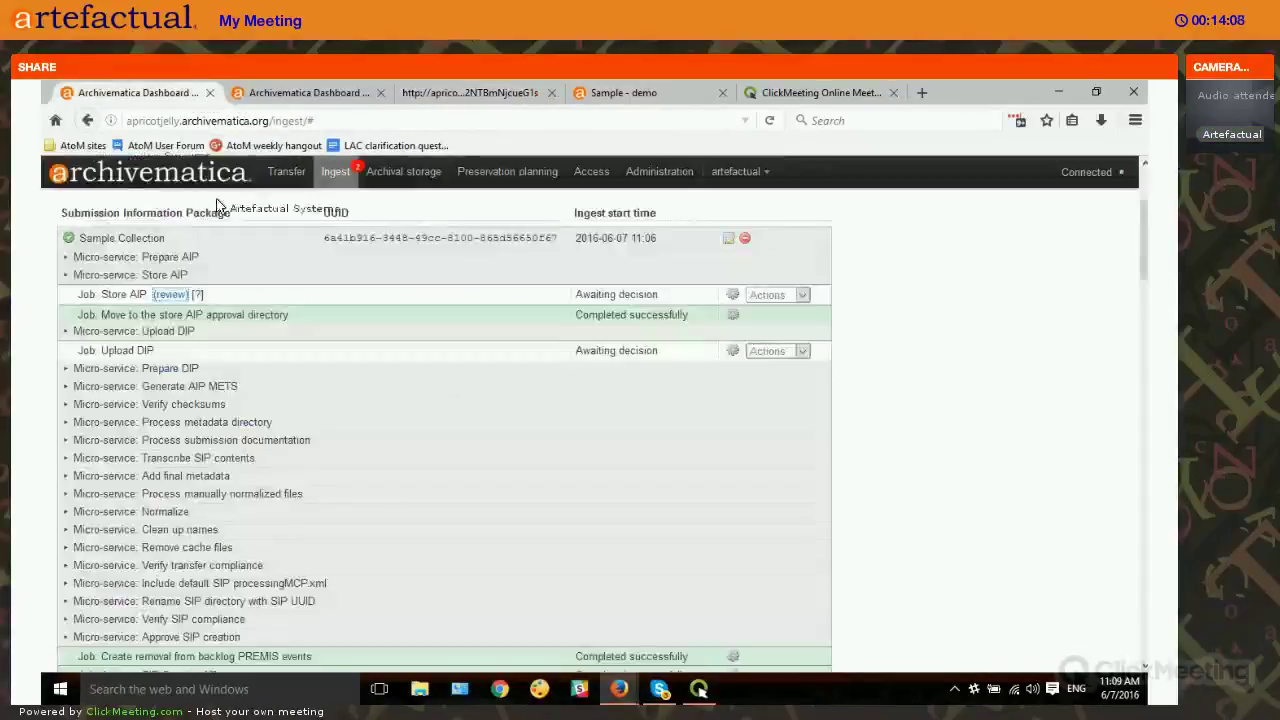
{"action": "left_click", "coordinate": [778, 294]}
{"action": "left_click", "coordinate": [766, 321]}
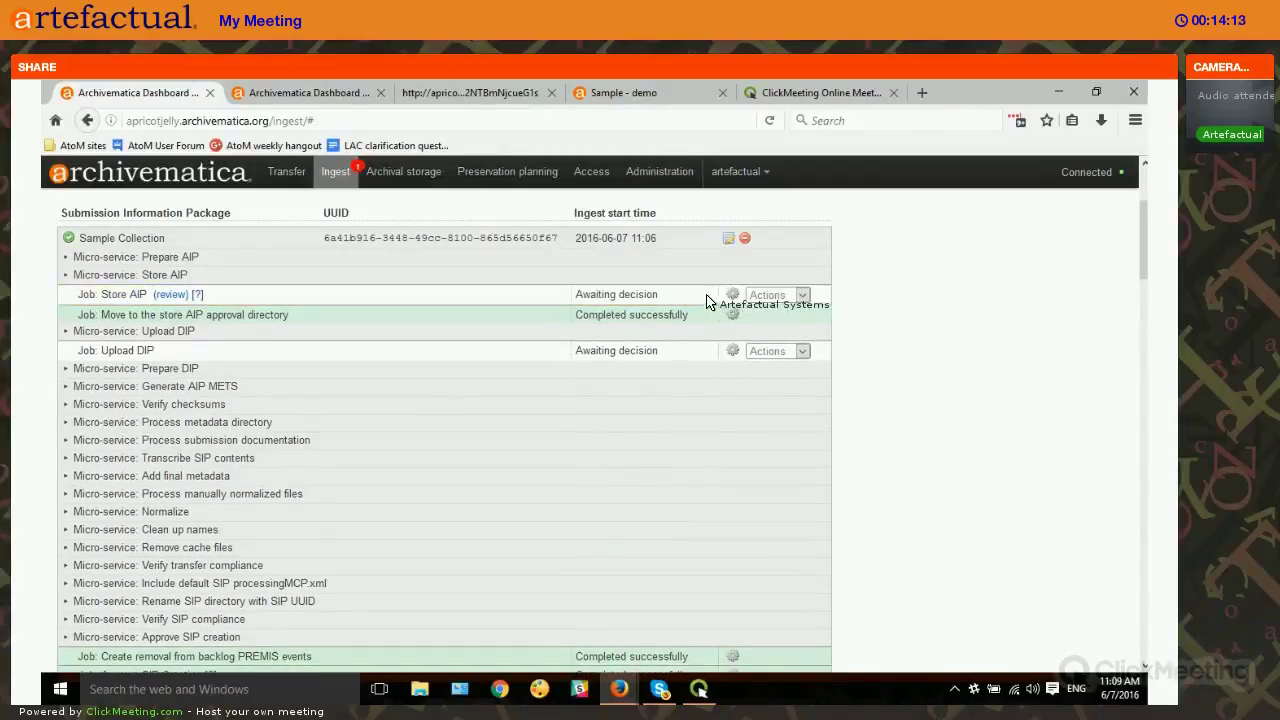
{"action": "left_click", "coordinate": [785, 297]}
{"action": "left_click", "coordinate": [785, 333]}
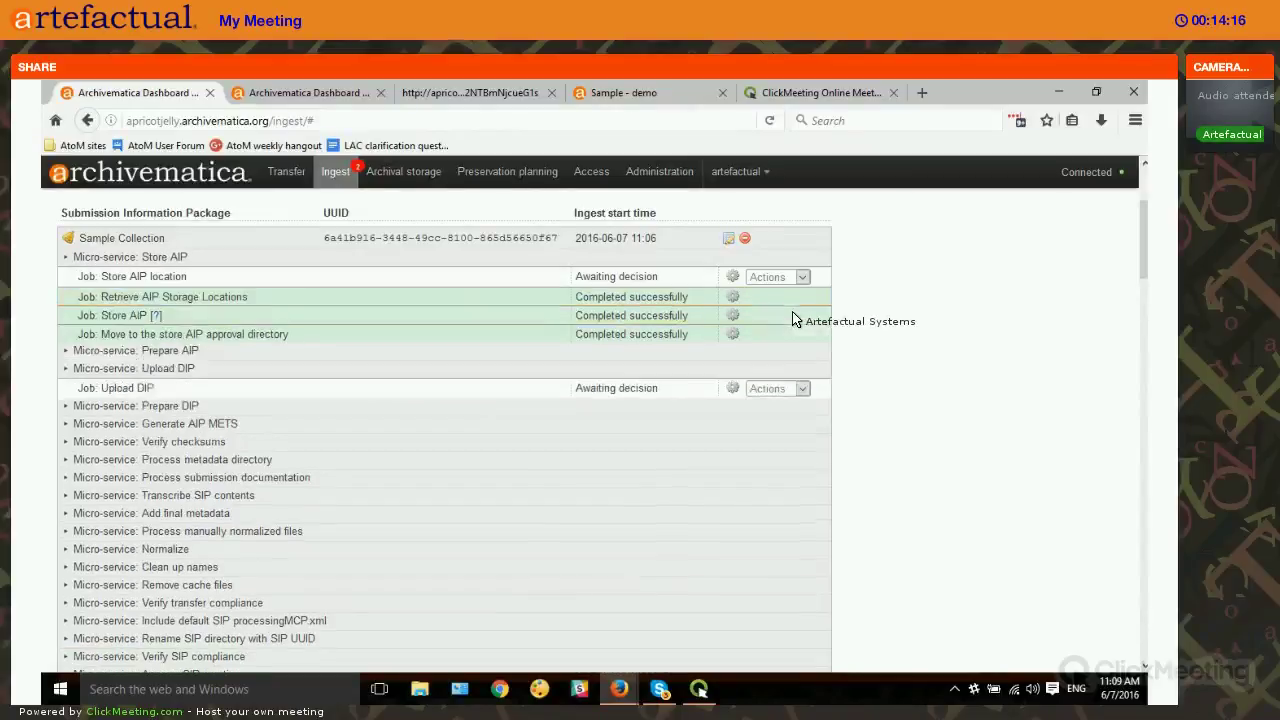
{"action": "left_click", "coordinate": [802, 277]}
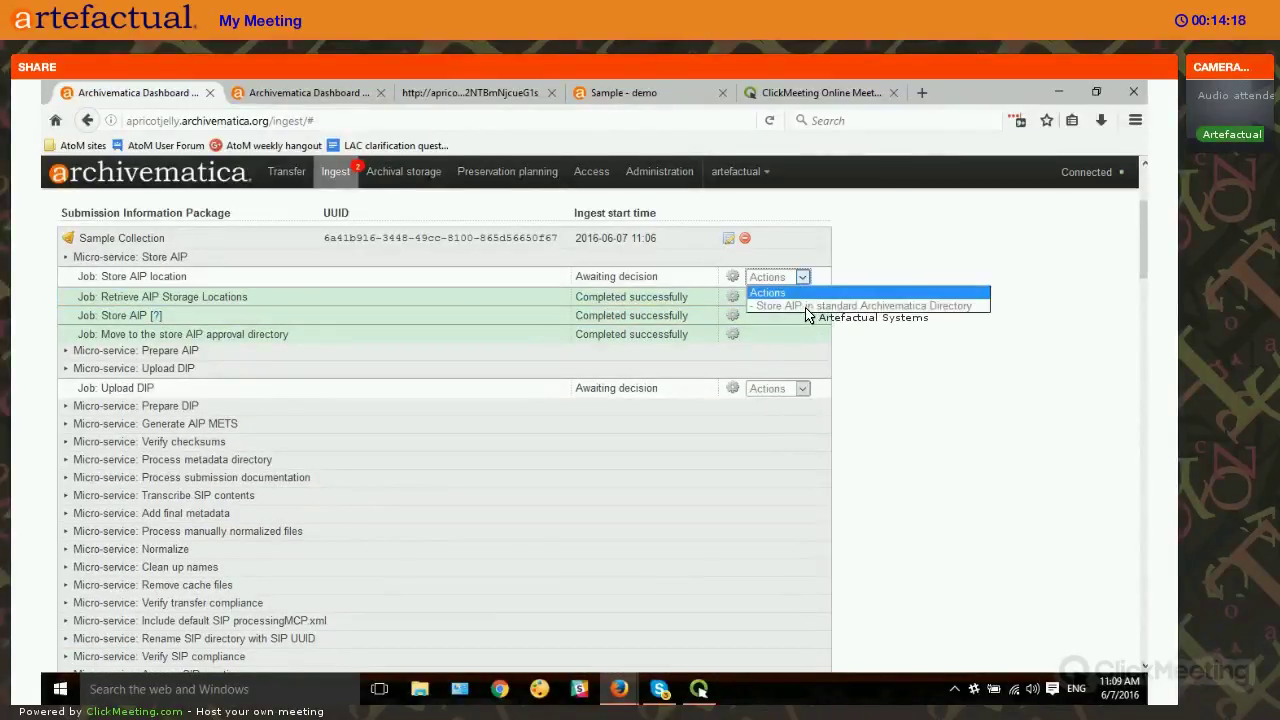
{"action": "left_click", "coordinate": [805, 305]}
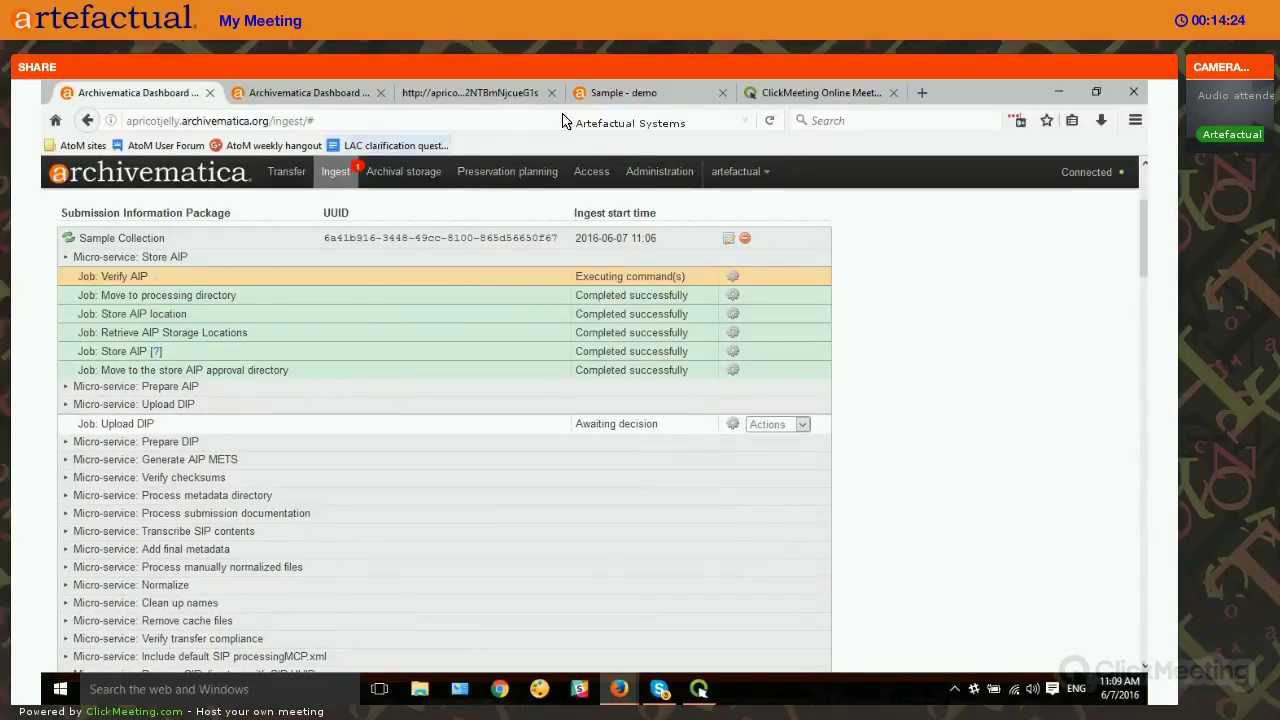
Step: Switch to AtoM and highlight the permalink slug in the web address of the target Sample description
{"action": "left_click", "coordinate": [588, 95]}
{"action": "left_click", "coordinate": [275, 122]}
{"action": "double_click", "coordinate": [262, 121]}
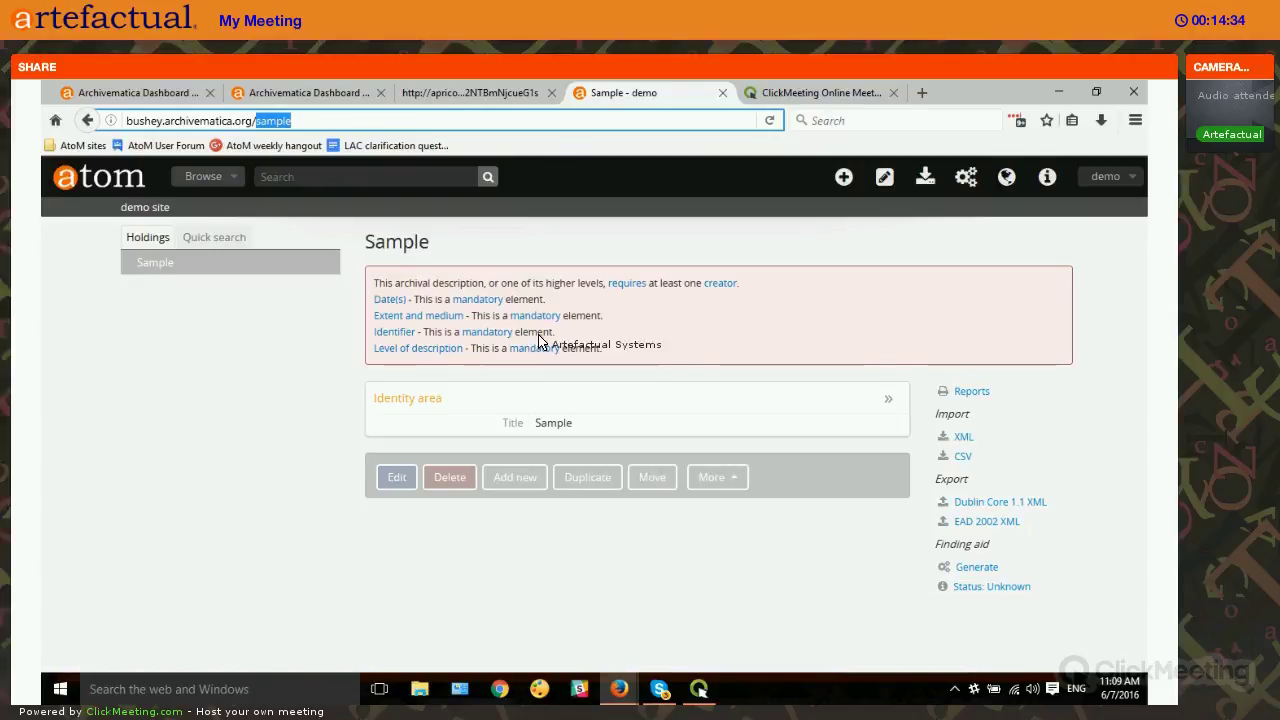
Step: Back in Archivematica, upload the Sample Collection DIP to AtoM using the target description permalink "sample"
{"action": "left_click", "coordinate": [137, 89]}
{"action": "scroll", "coordinate": [780, 410], "scroll_direction": "down", "scroll_amount": 1}
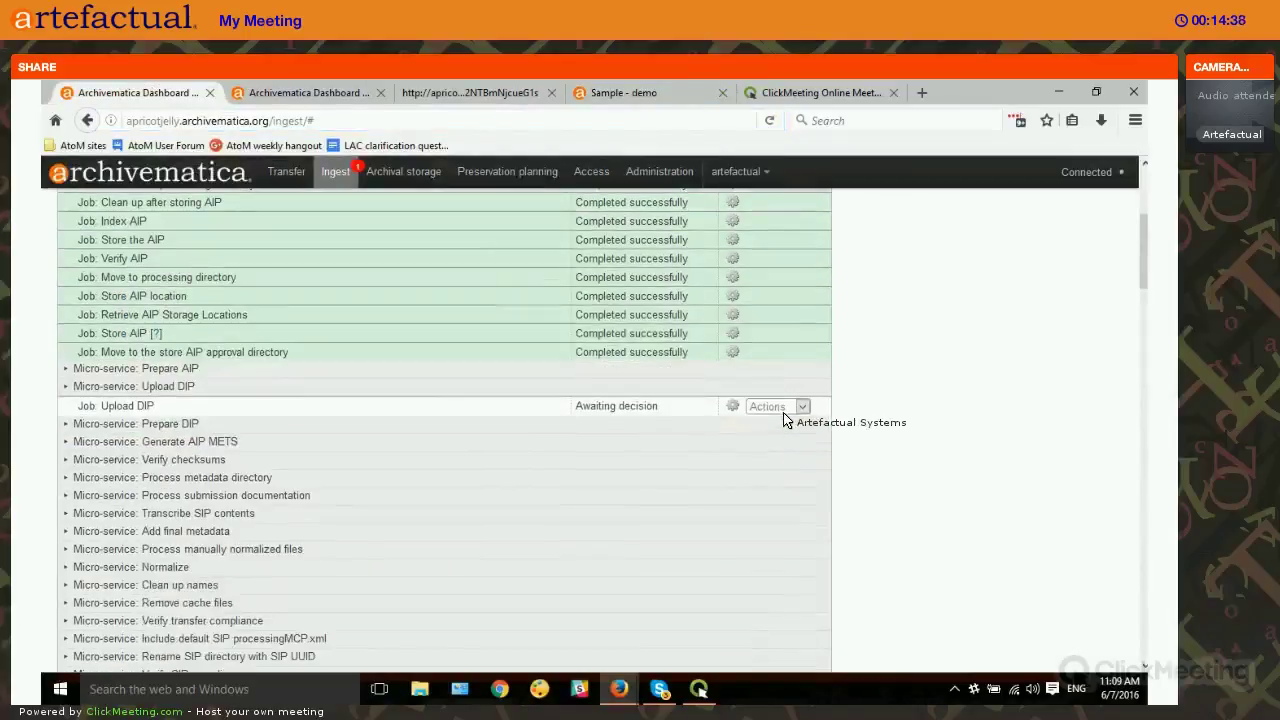
{"action": "left_click", "coordinate": [788, 407]}
{"action": "left_click", "coordinate": [791, 501]}
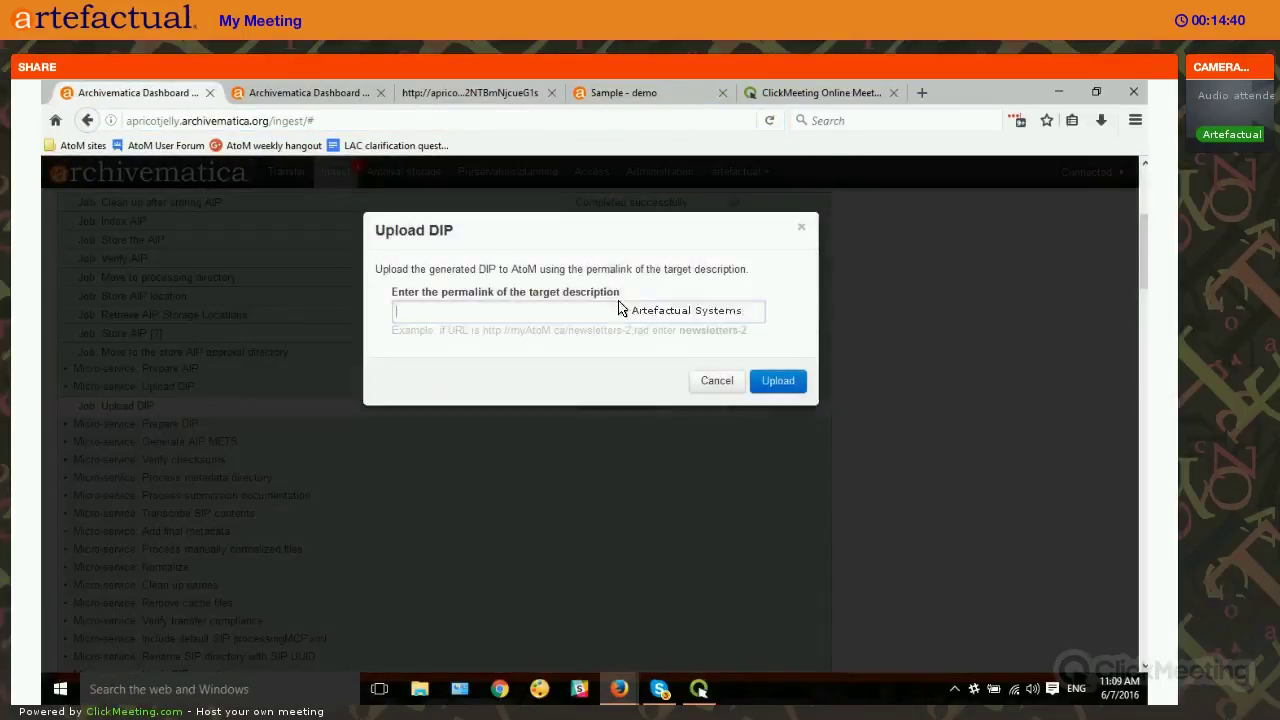
{"action": "type", "text": "sample"}
{"action": "left_click", "coordinate": [777, 380]}
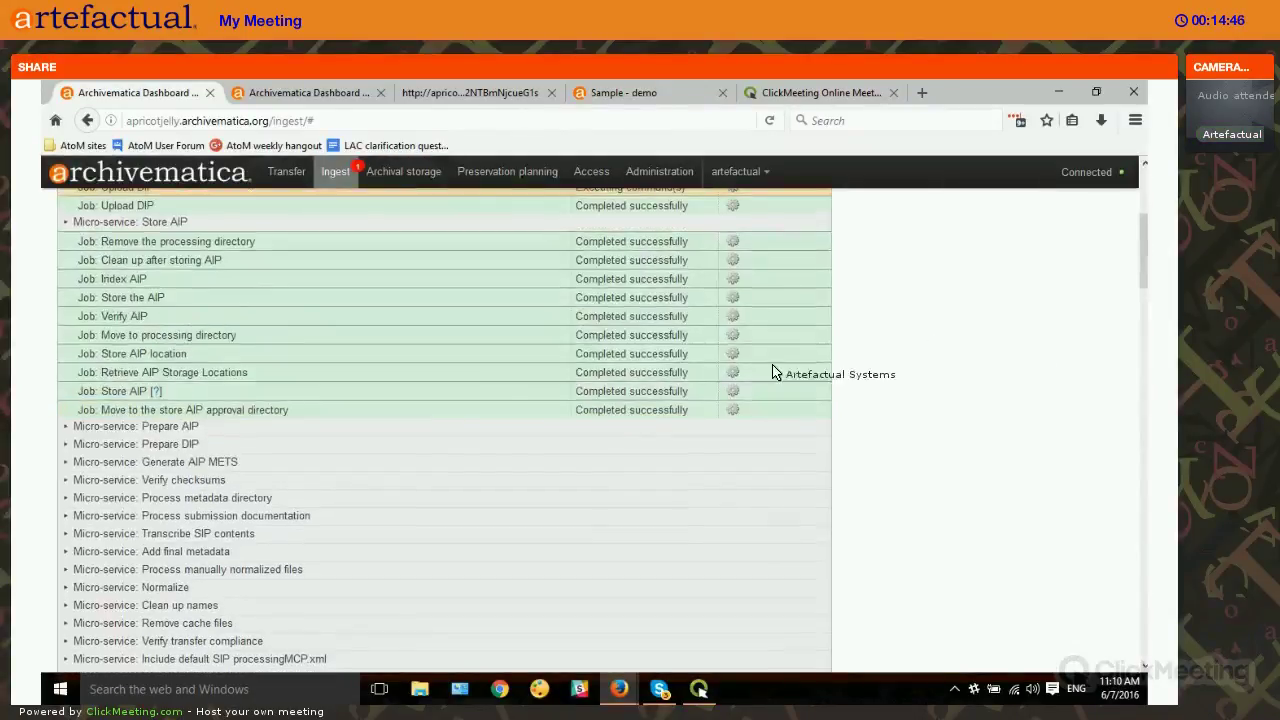
{"action": "scroll", "coordinate": [630, 352], "scroll_direction": "up", "scroll_amount": 3}
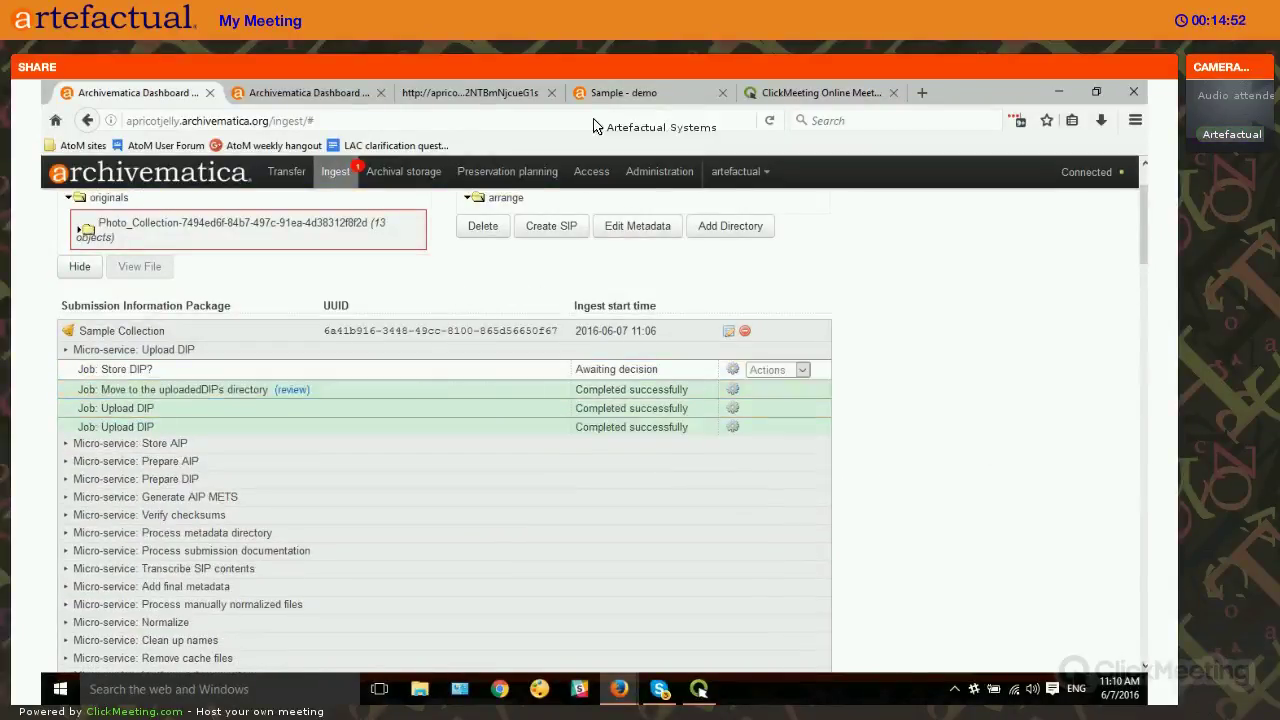
Step: Switch to the refreshed Sample description in AtoM and examine its title, level of description and uploaded digital objects
{"action": "left_click", "coordinate": [628, 94]}
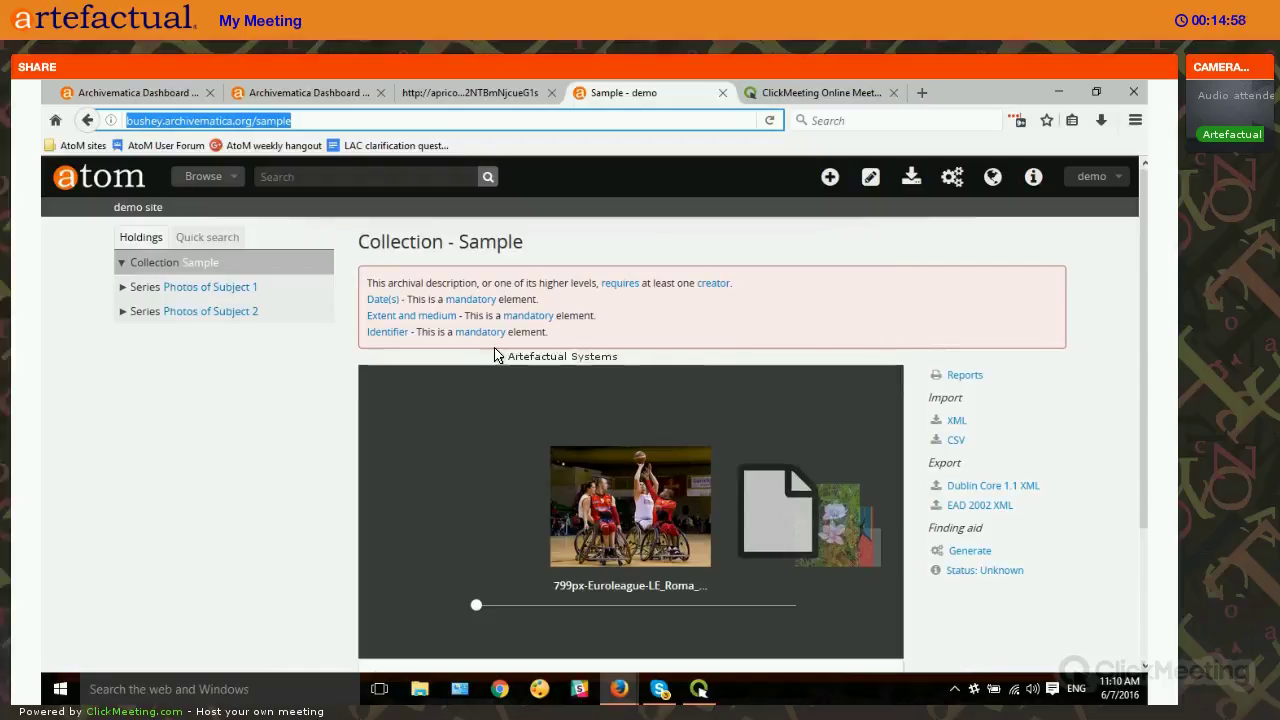
{"action": "scroll", "coordinate": [416, 358], "scroll_direction": "down", "scroll_amount": 2}
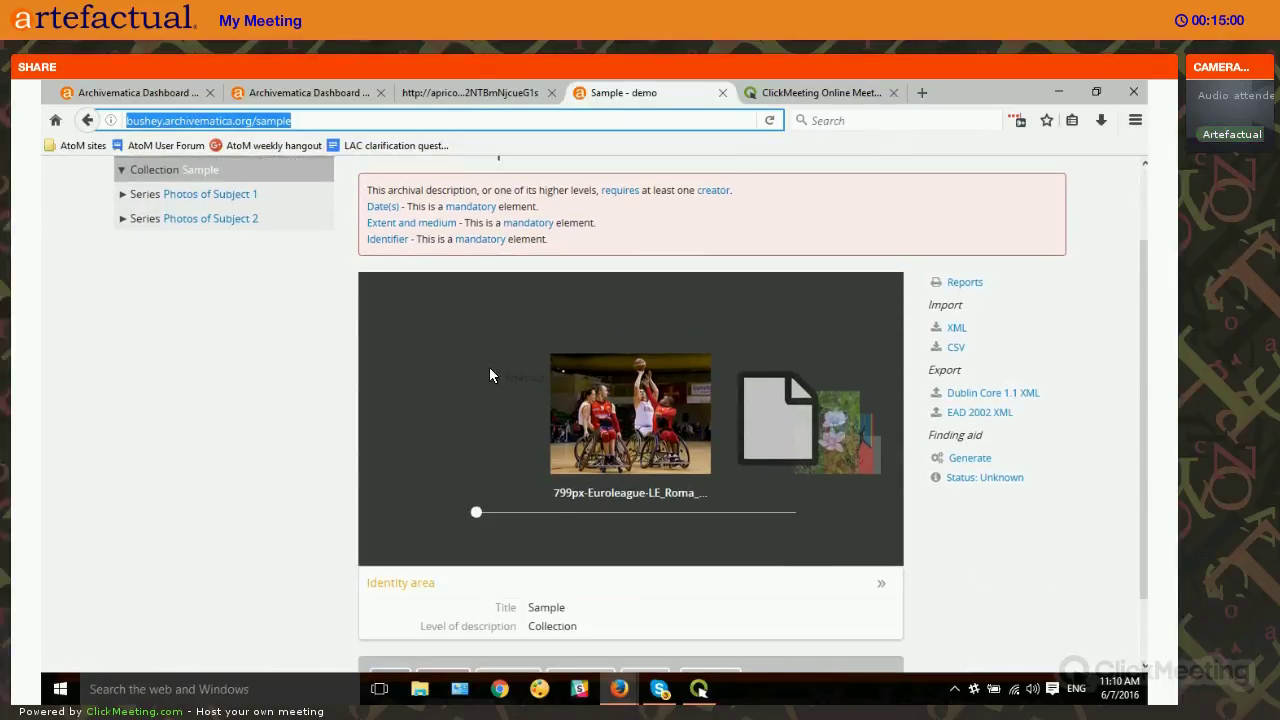
{"action": "scroll", "coordinate": [480, 365], "scroll_direction": "down", "scroll_amount": 2}
{"action": "scroll", "coordinate": [300, 340], "scroll_direction": "up", "scroll_amount": 2}
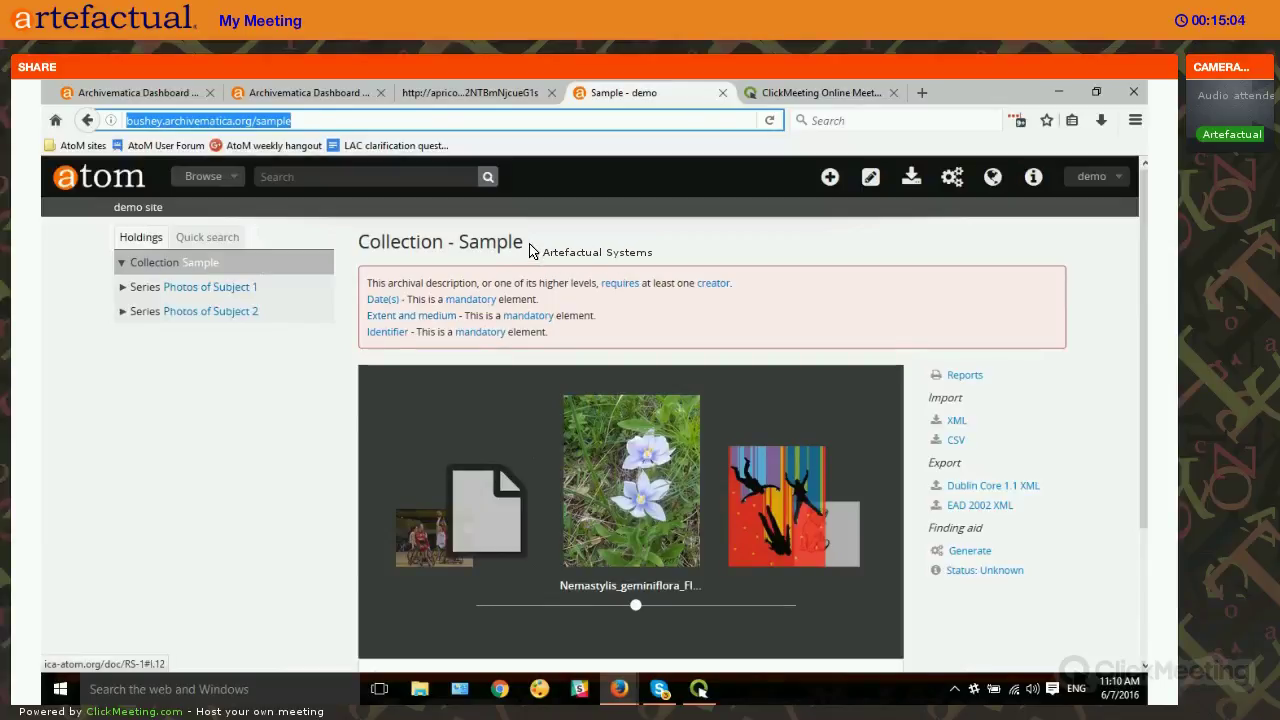
{"action": "double_click", "coordinate": [462, 250]}
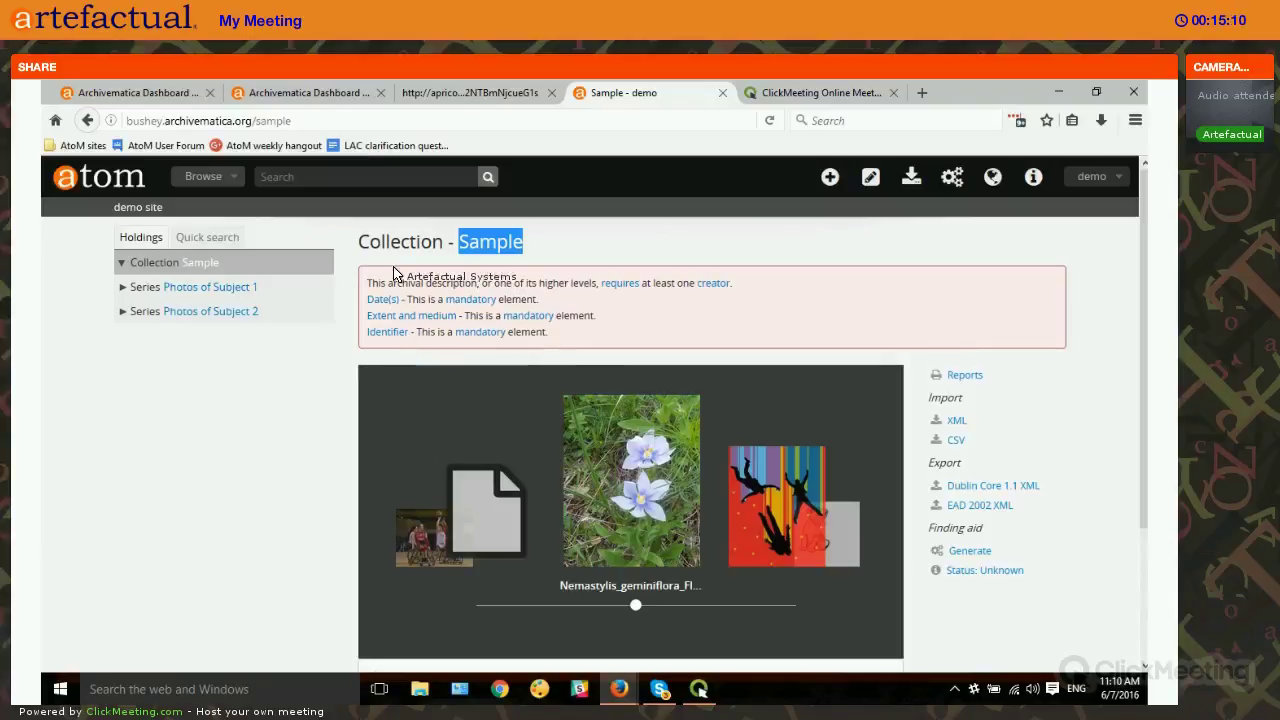
{"action": "left_click", "coordinate": [365, 240]}
{"action": "double_click", "coordinate": [385, 242]}
{"action": "left_click_drag", "start_coordinate": [385, 242], "coordinate": [365, 262]}
{"action": "left_click", "coordinate": [302, 262]}
Step: Open the Photos of Subject 1 series from the Sample hierarchy and review its parts and identity area
{"action": "left_click", "coordinate": [122, 287]}
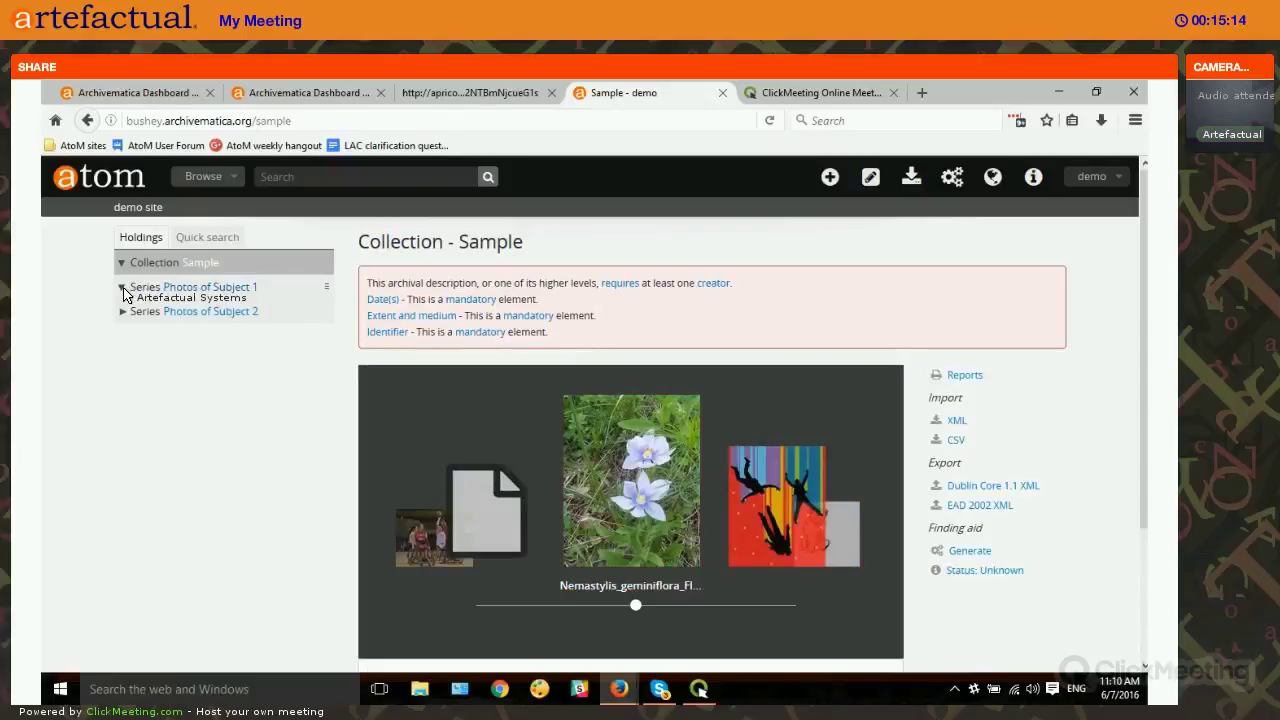
{"action": "left_click", "coordinate": [123, 288]}
{"action": "left_click", "coordinate": [205, 287]}
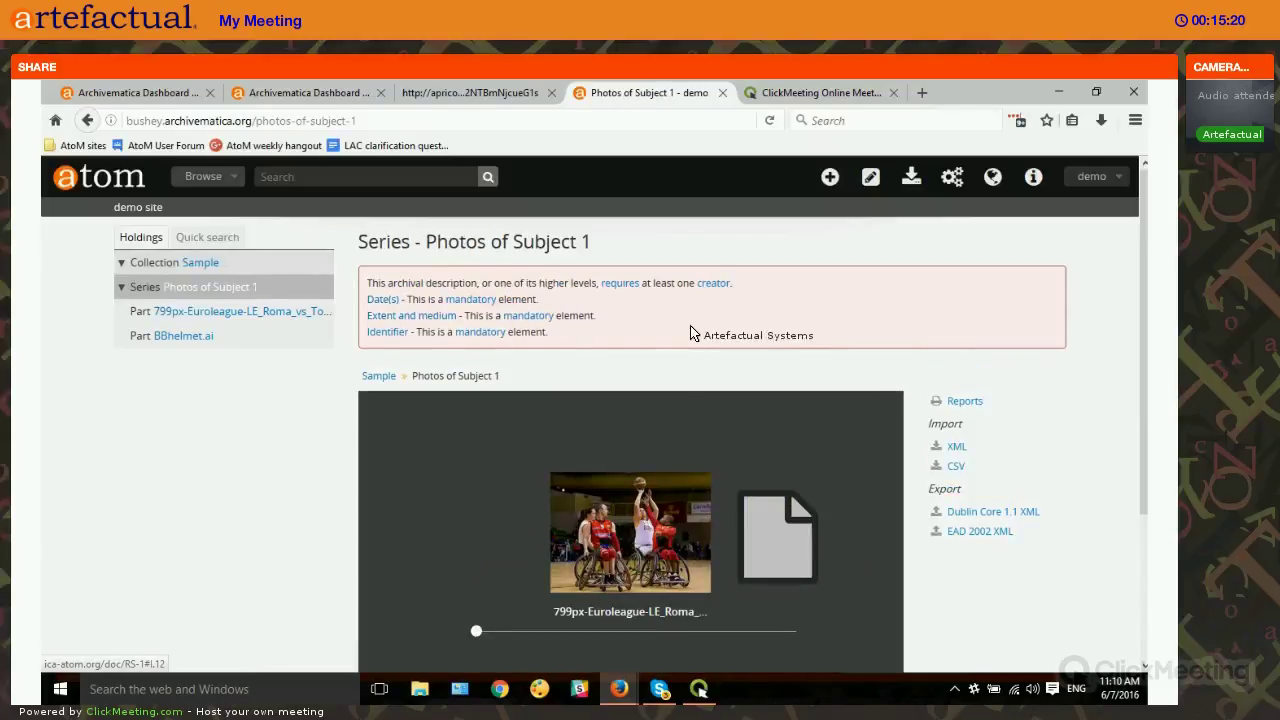
{"action": "scroll", "coordinate": [271, 337], "scroll_direction": "down", "scroll_amount": 2}
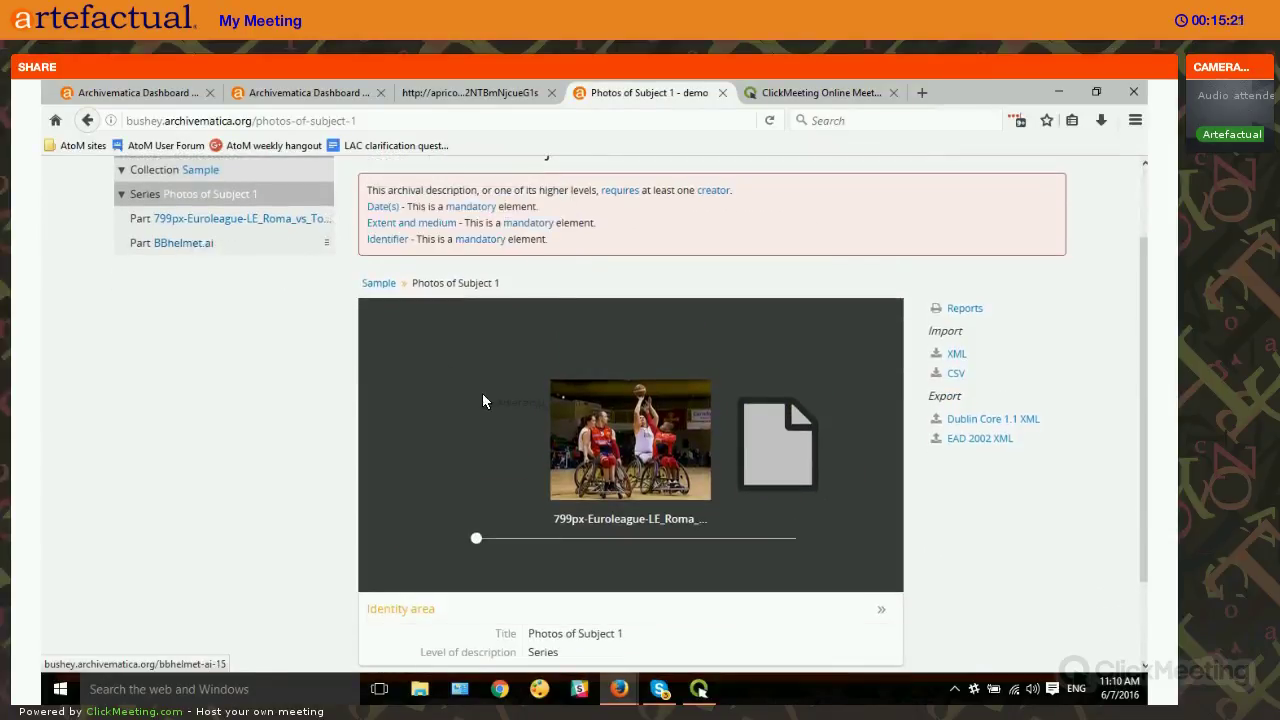
{"action": "scroll", "coordinate": [527, 419], "scroll_direction": "down", "scroll_amount": 1}
{"action": "scroll", "coordinate": [534, 432], "scroll_direction": "up", "scroll_amount": 1}
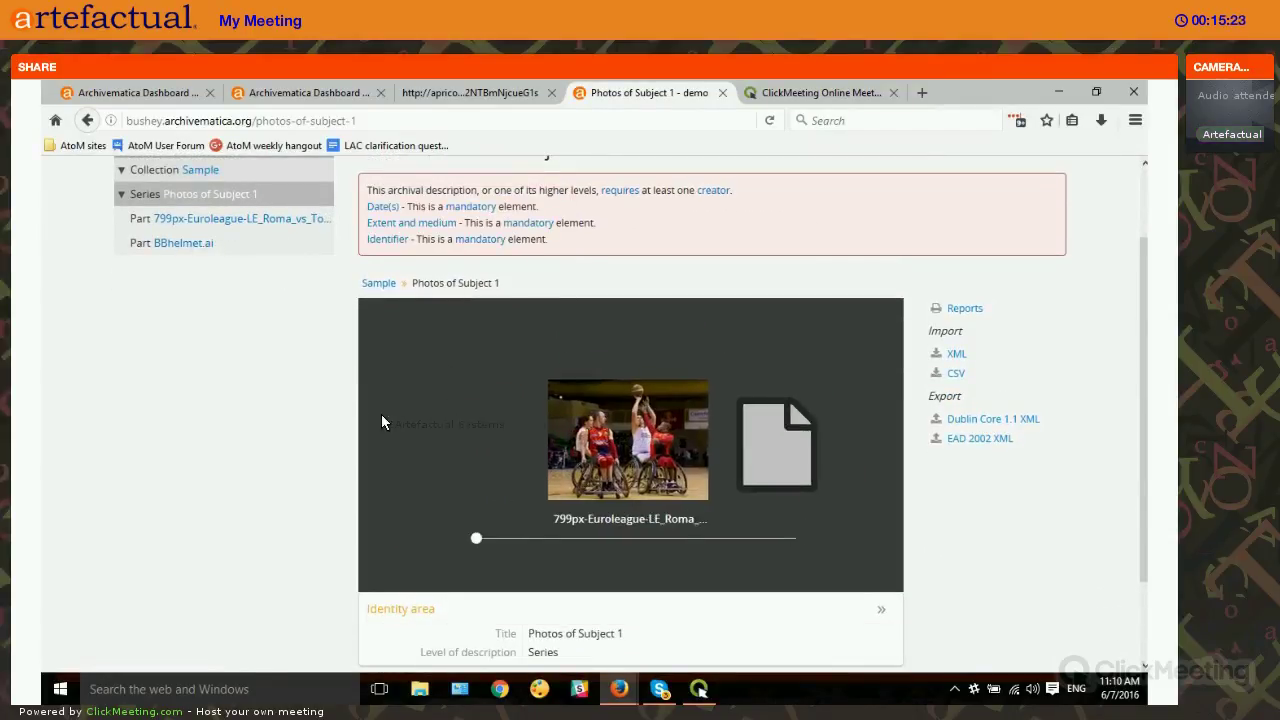
{"action": "scroll", "coordinate": [390, 422], "scroll_direction": "up", "scroll_amount": 2}
Step: Return to the Sample collection and expand the Photos of Subject 2 series and its Sample sub directory to check their items
{"action": "left_click", "coordinate": [190, 264]}
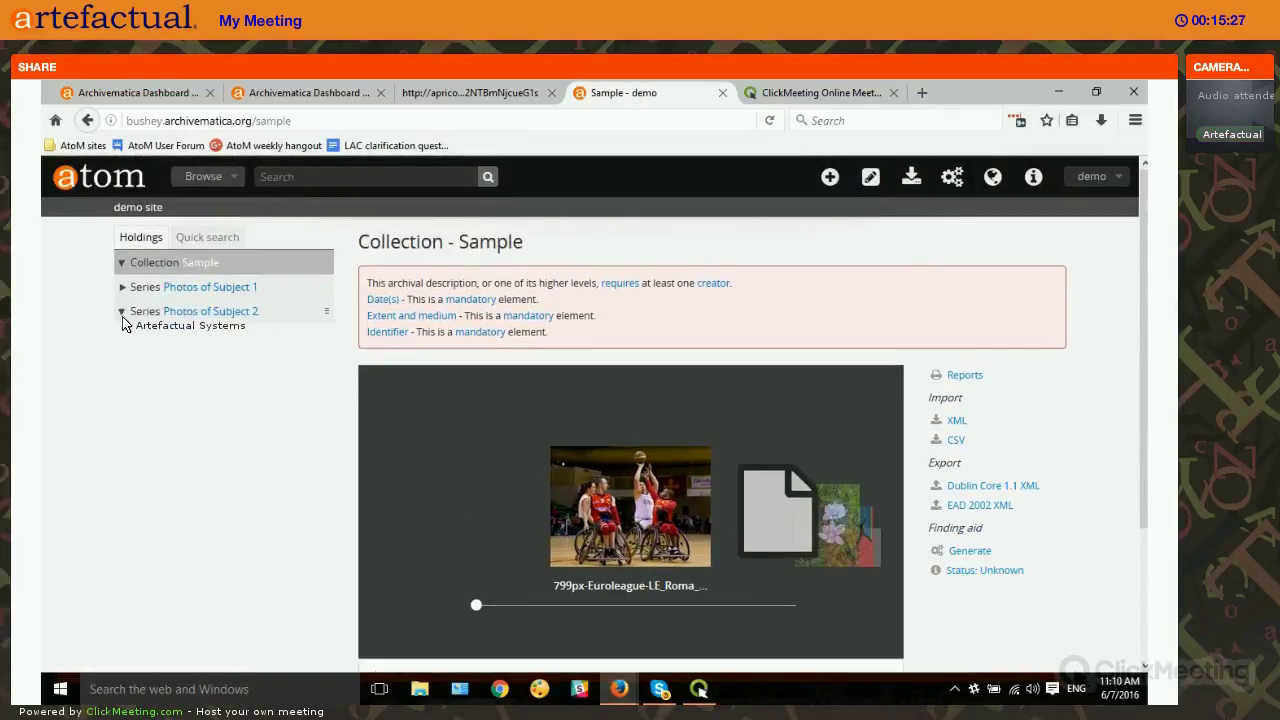
{"action": "left_click", "coordinate": [121, 312]}
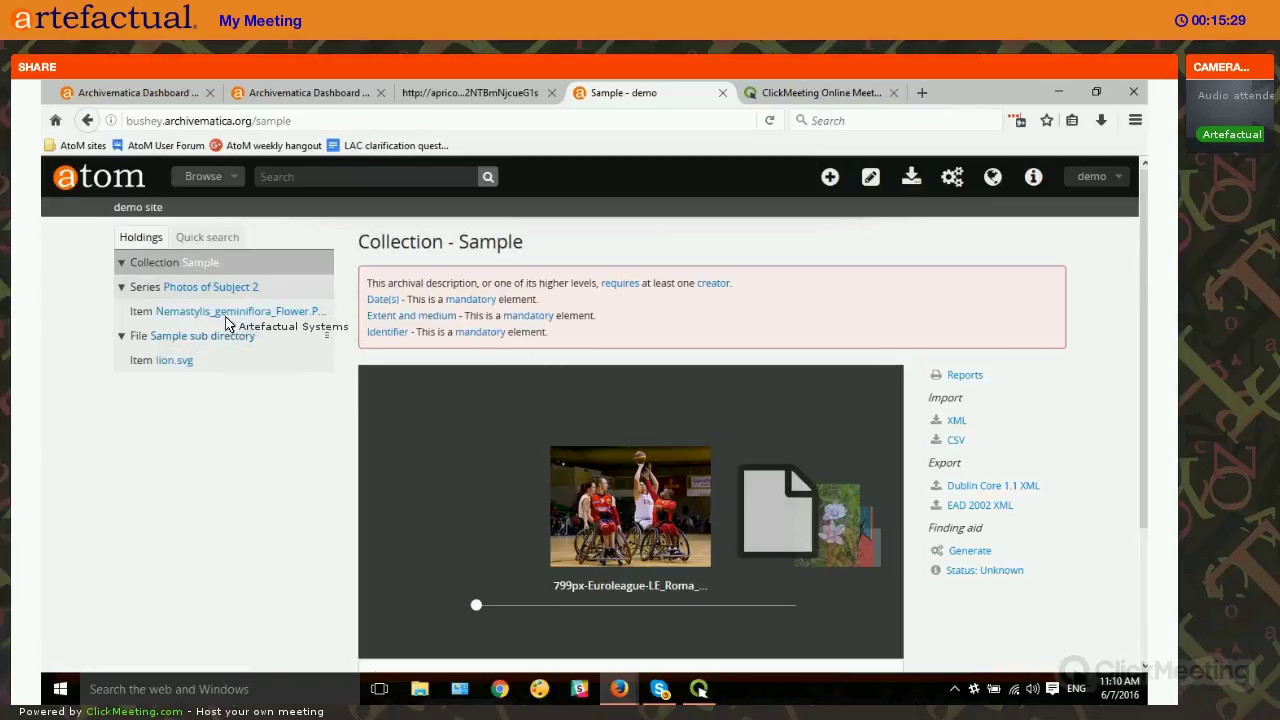
{"action": "left_click", "coordinate": [123, 338]}
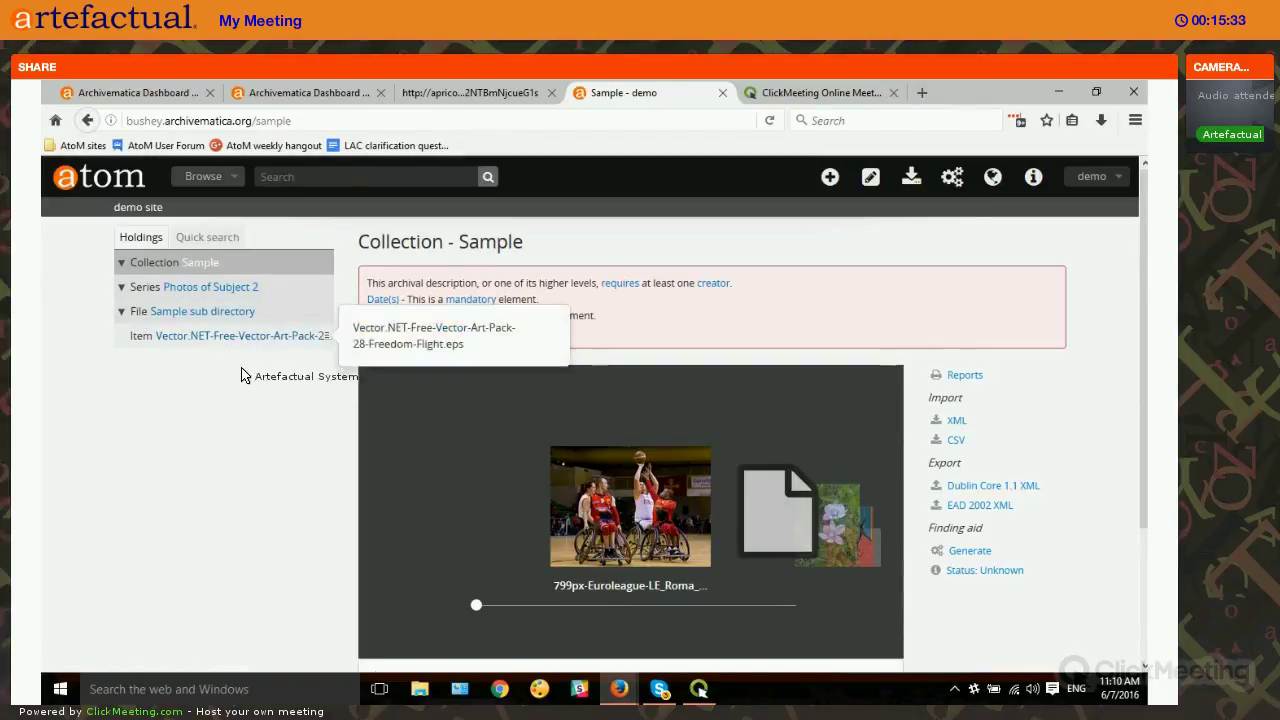
{"action": "scroll", "coordinate": [242, 378], "scroll_direction": "down", "scroll_amount": 3}
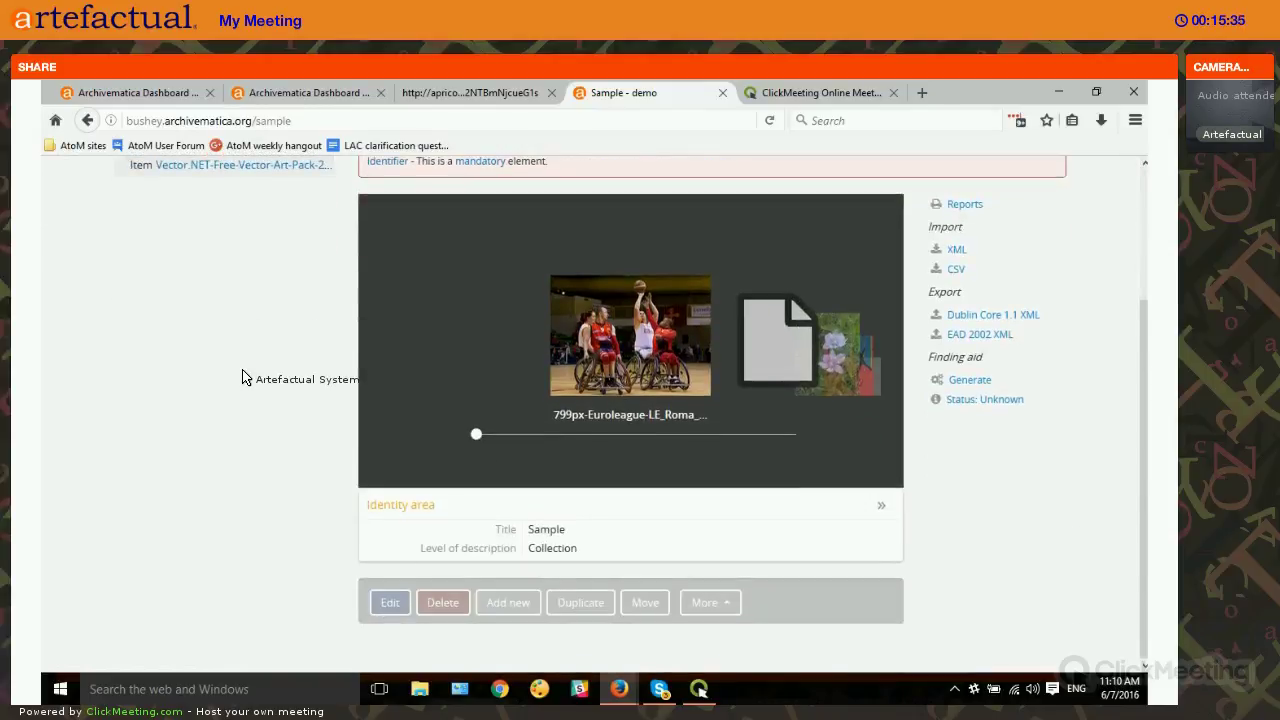
{"action": "scroll", "coordinate": [345, 331], "scroll_direction": "up", "scroll_amount": 2}
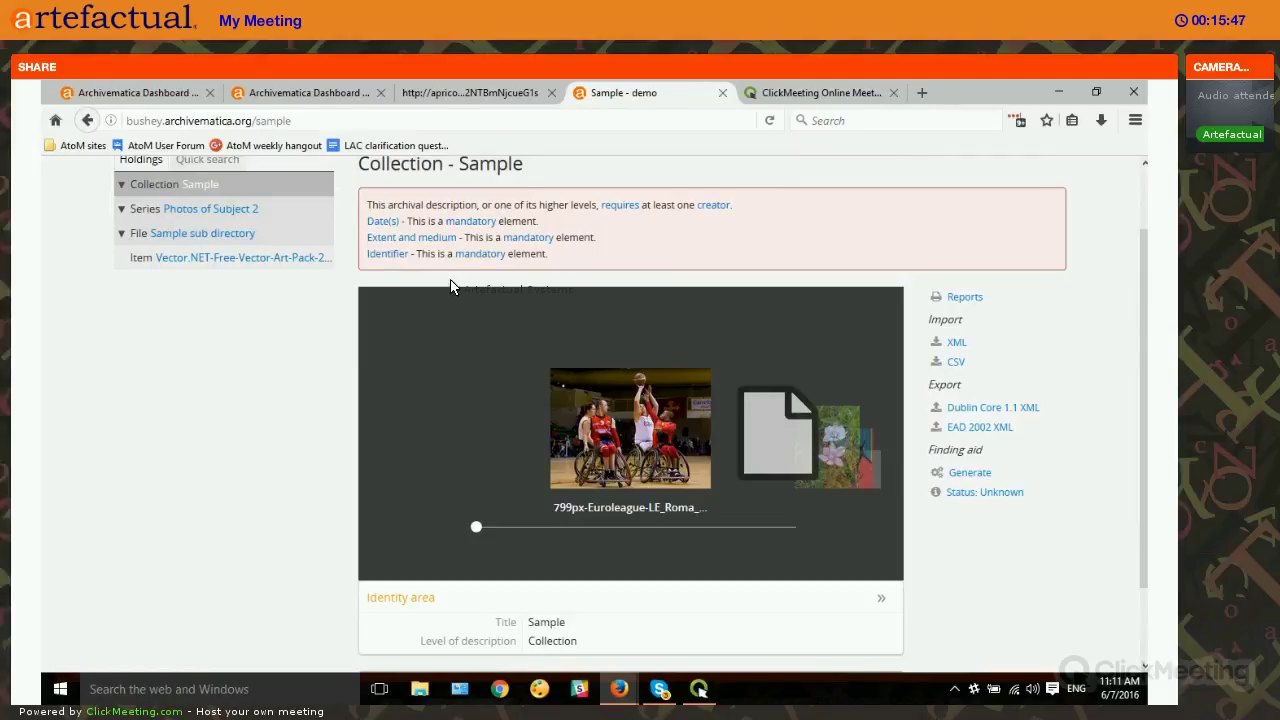
{"action": "mouse_move", "coordinate": [634, 688]}
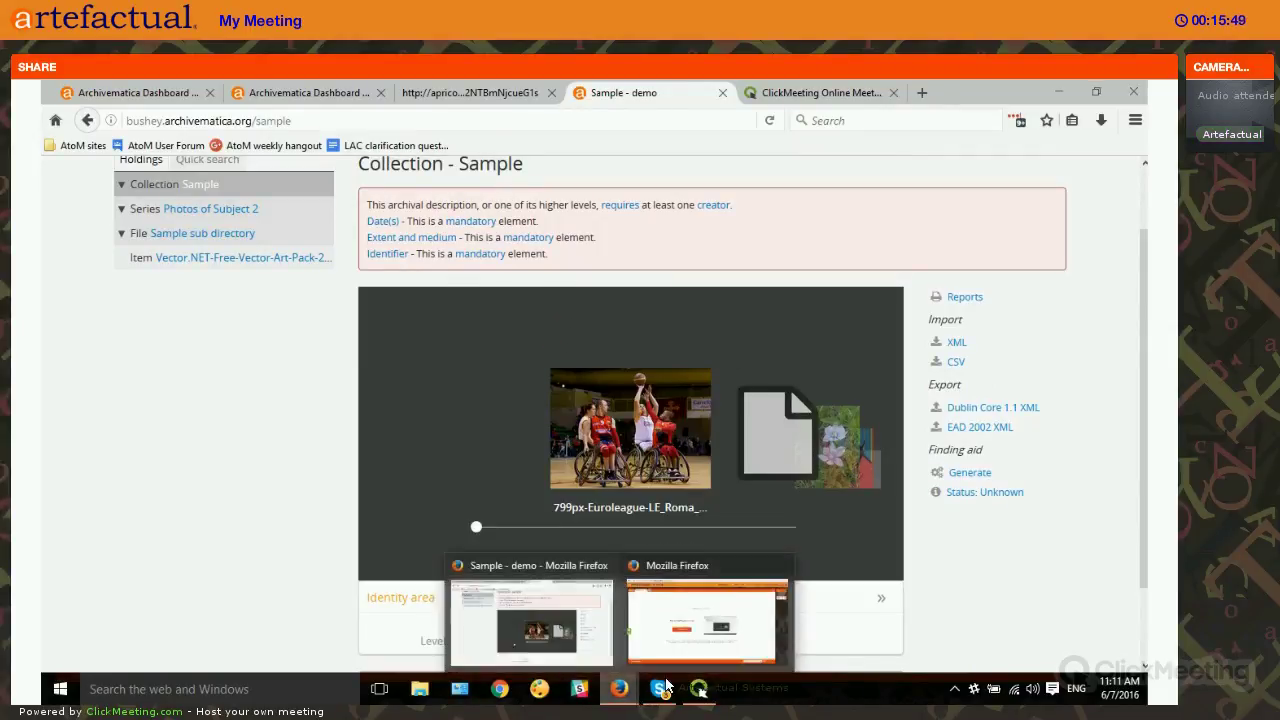
{"action": "left_click", "coordinate": [710, 615]}
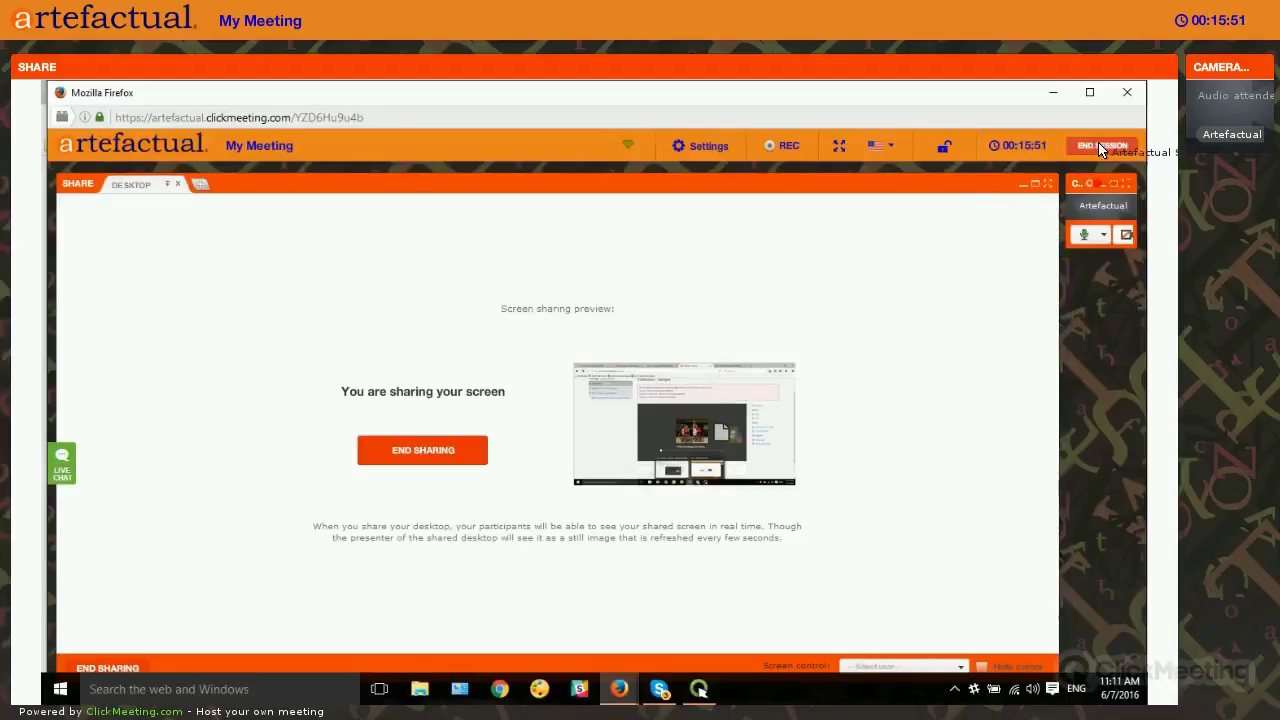